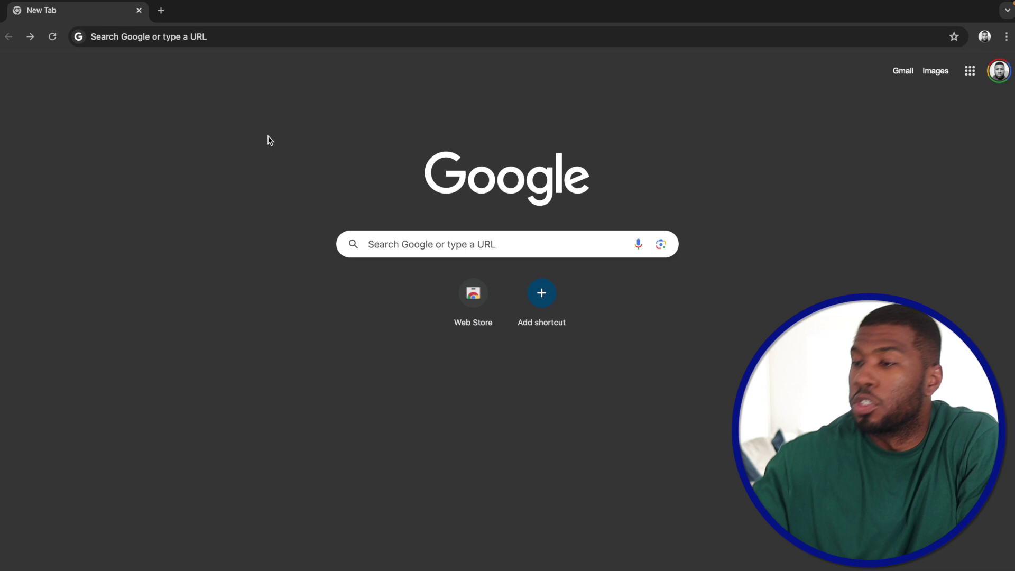
Step: Search for 'serato 3.2' and scroll through the Serato DJ Pro downloads page
click(176, 40)
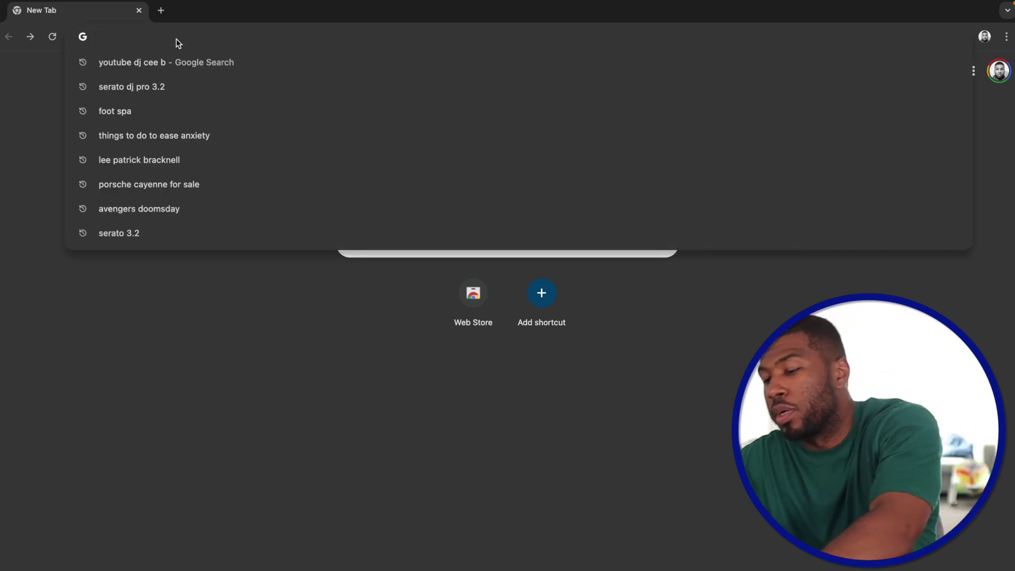
text(serato 3.2)
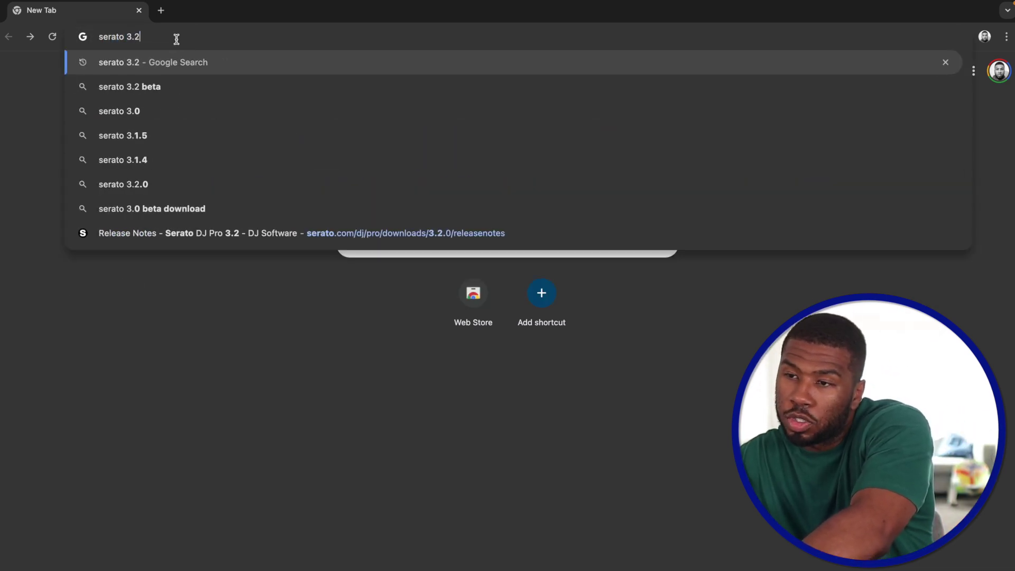
key(Return)
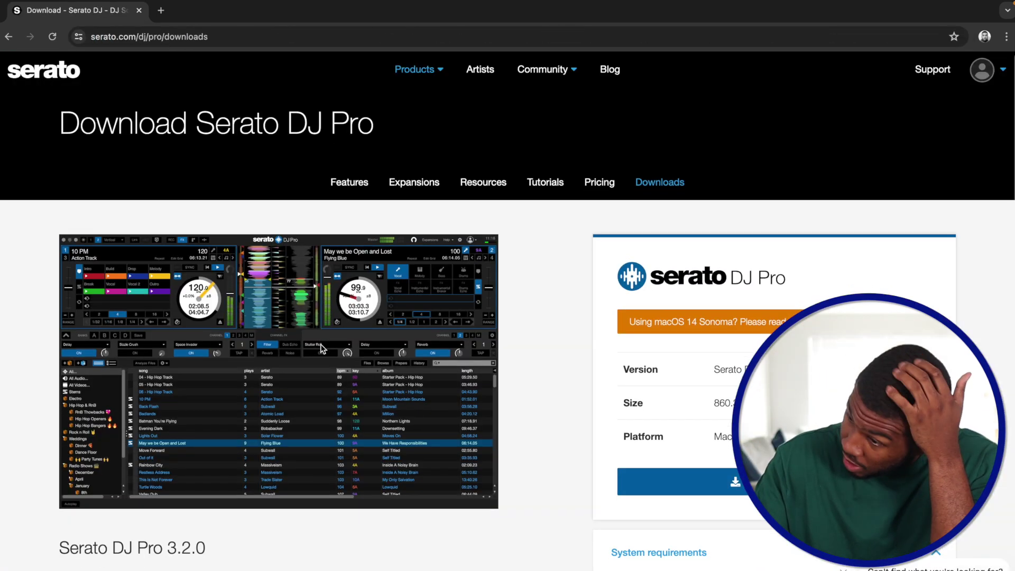
scroll(506, 335, down, 3)
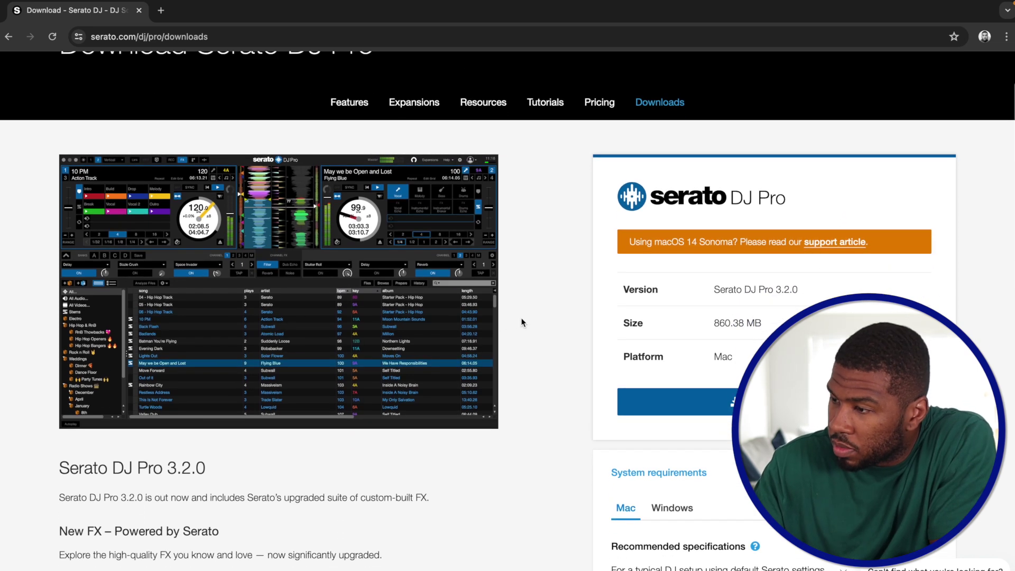
scroll(522, 322, down, 5)
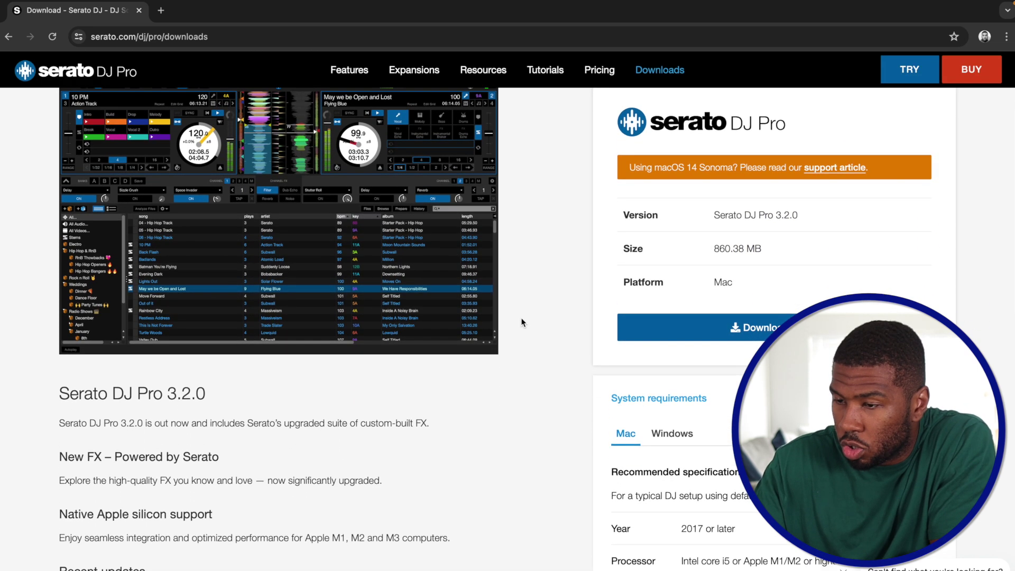
scroll(522, 323, down, 2)
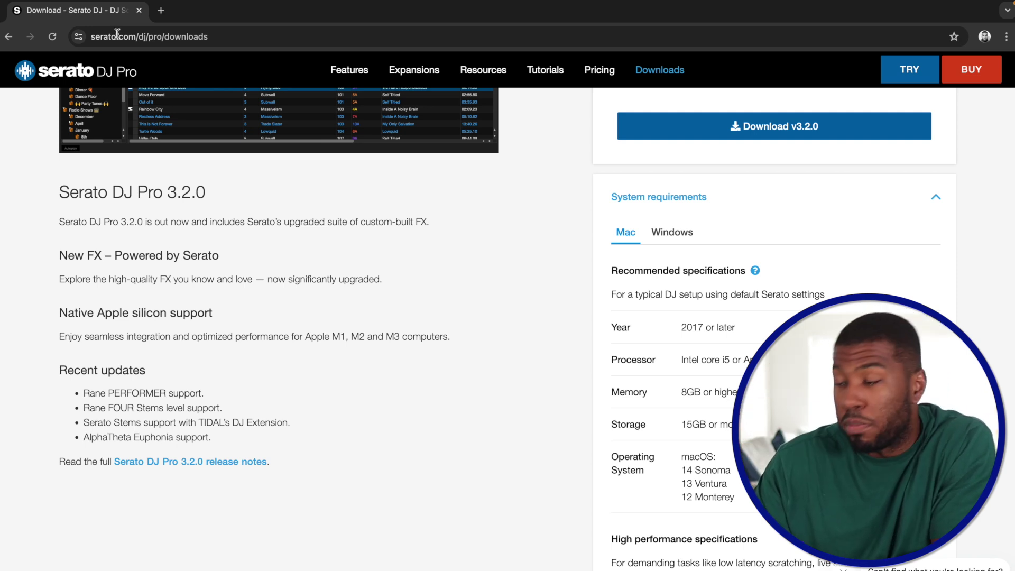
Step: Check this Mac's processor, memory and macOS version in About This Mac
mouse_move(97, 3)
click(11, 5)
click(45, 18)
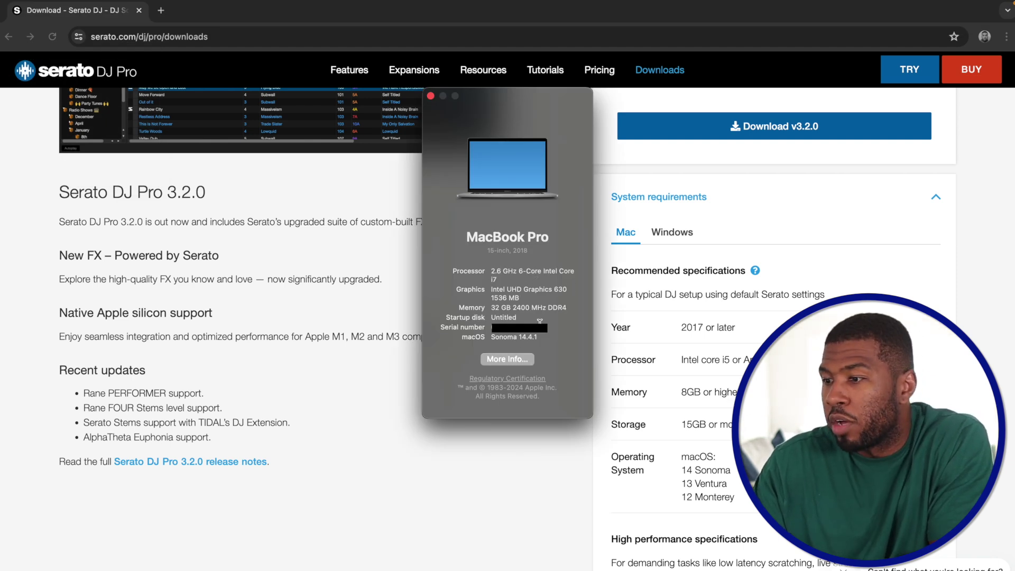
key(super+w)
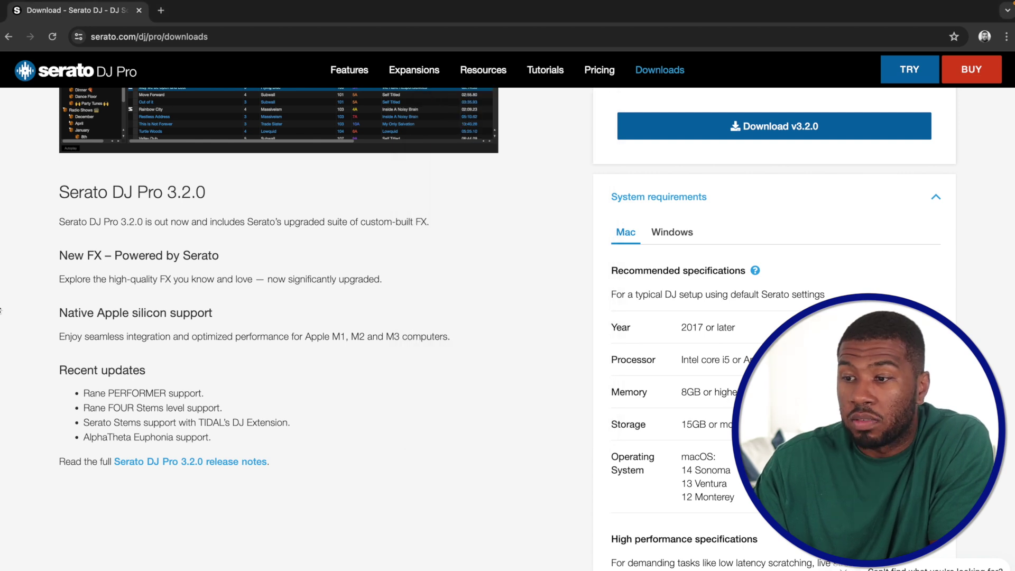
Step: Read the 3.2.0 overview, highlighting the New FX heading and the Rane PERFORMER update line
drag(59, 255, 384, 281)
scroll(264, 317, down, 1)
double_click(185, 348)
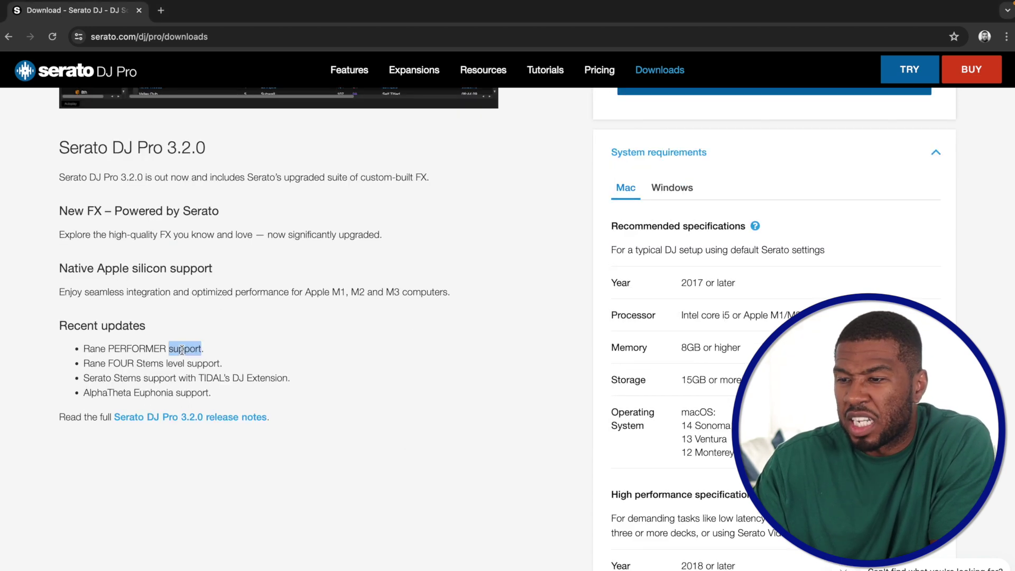
click(141, 349)
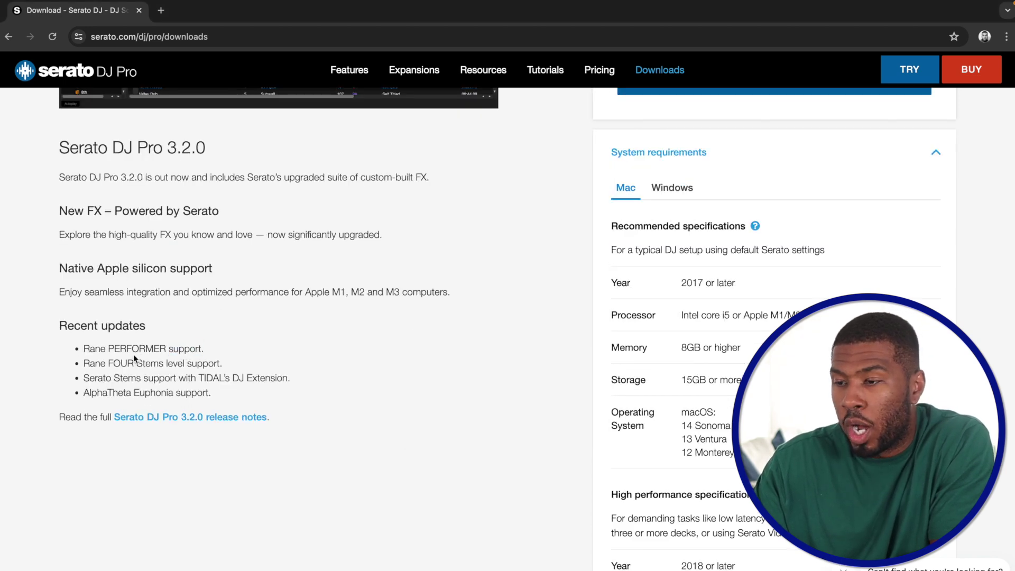
drag(98, 350, 176, 350)
click(126, 368)
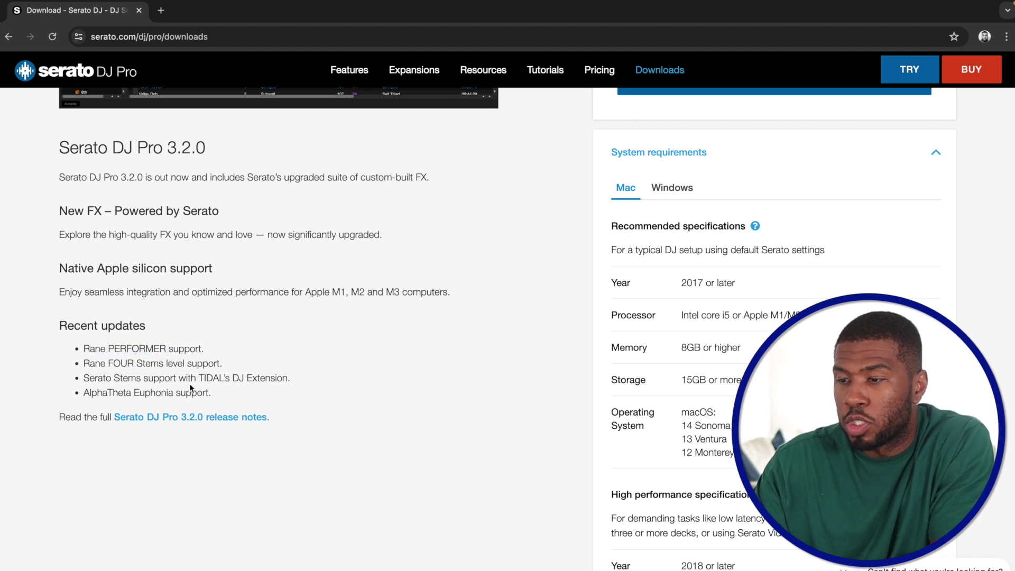
scroll(184, 395, down, 1)
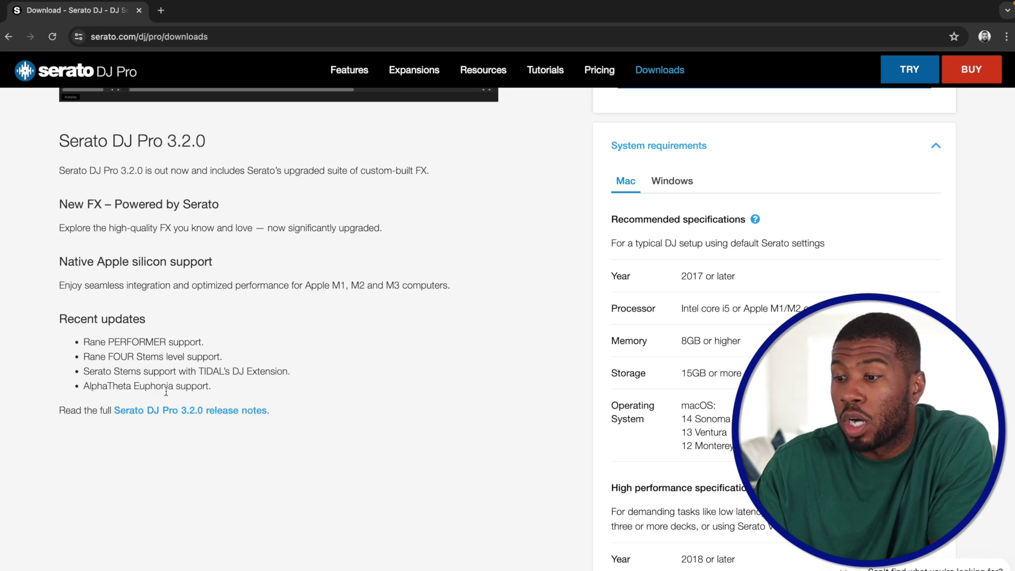
scroll(91, 374, down, 1)
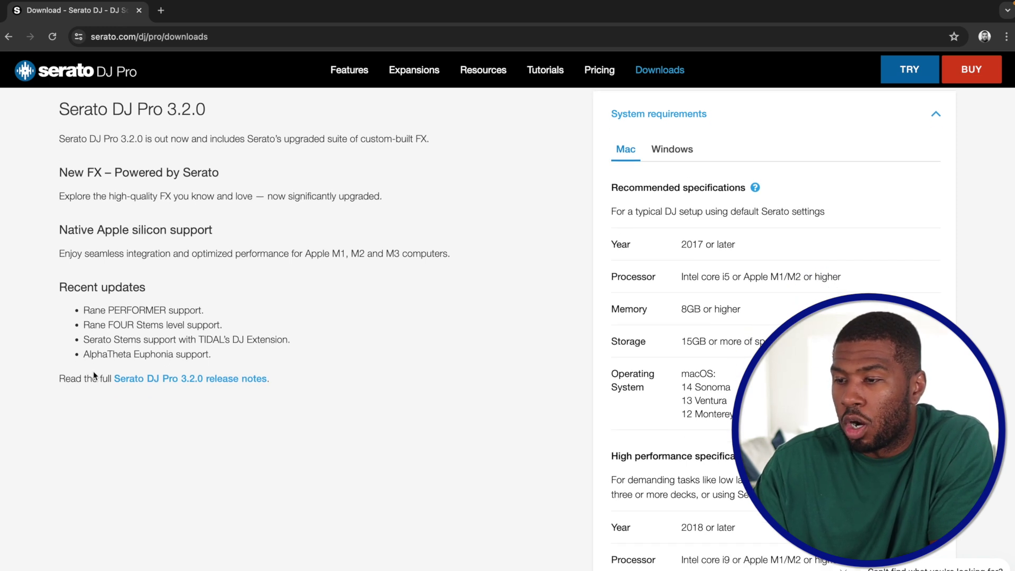
Step: Open the Serato DJ Pro 3.2.0 release notes and read through features, FX changes and fixes
click(189, 383)
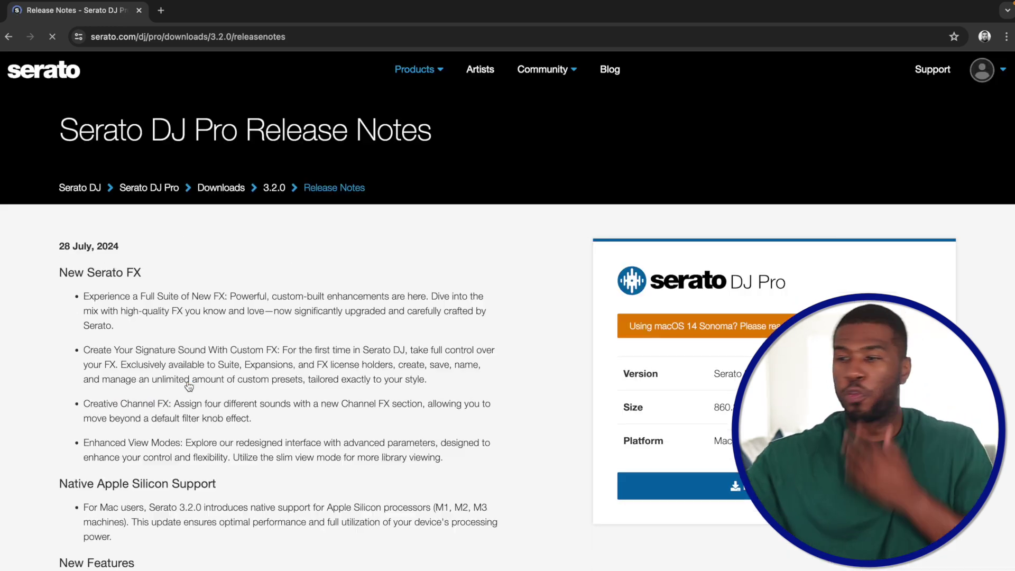
scroll(188, 387, down, 1)
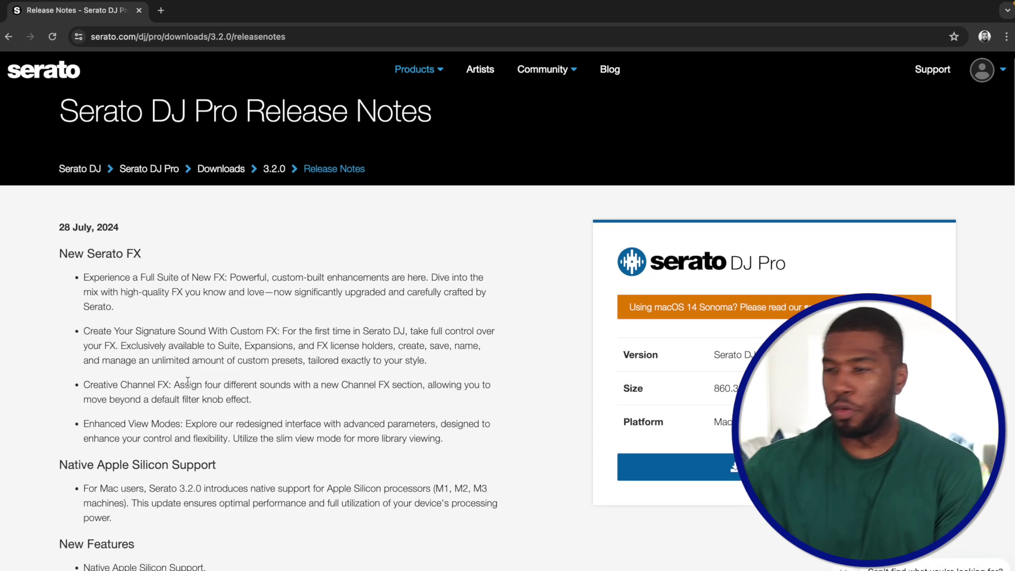
scroll(187, 381, down, 1)
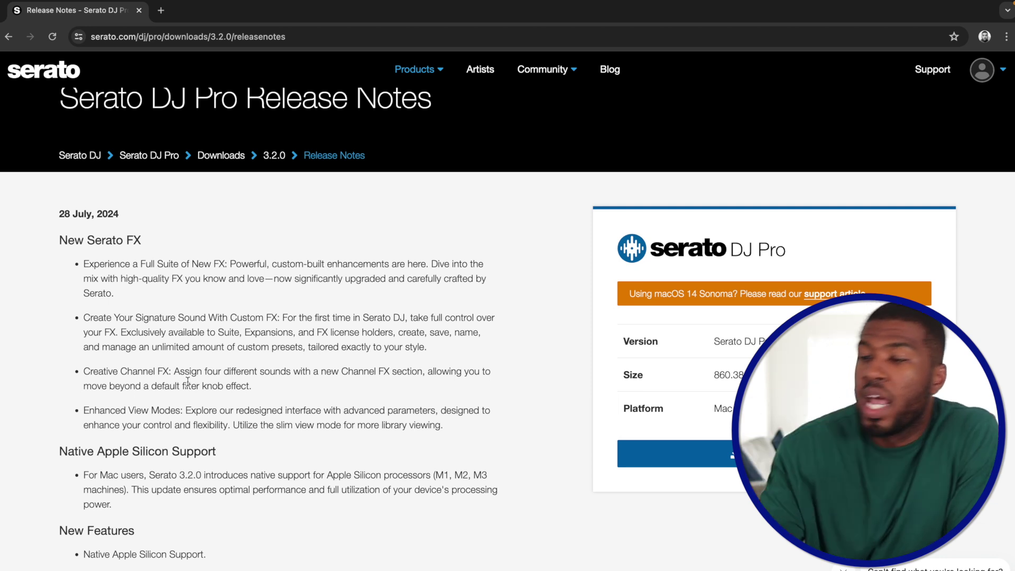
scroll(188, 380, down, 2)
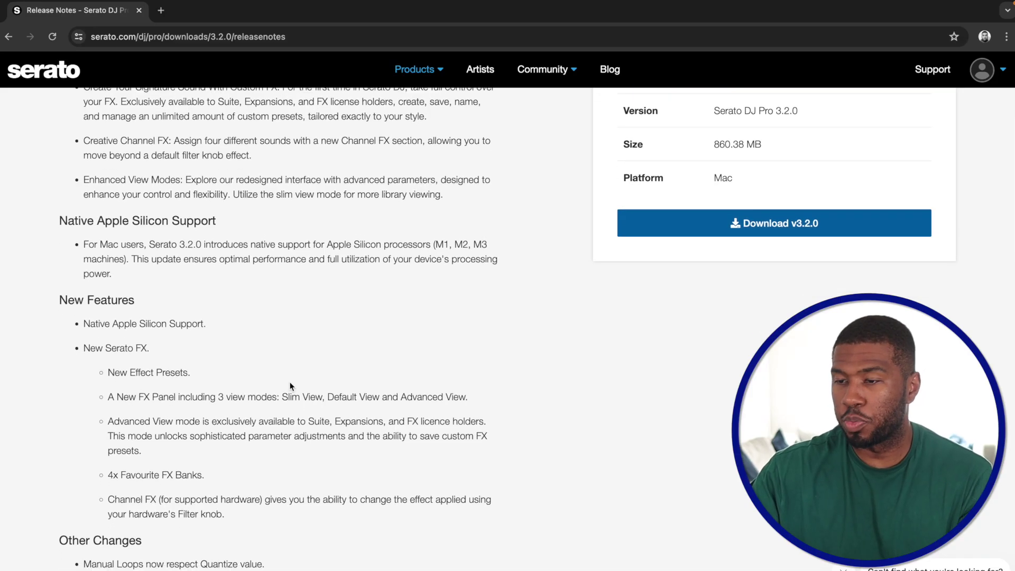
scroll(291, 386, down, 2)
scroll(139, 329, down, 2)
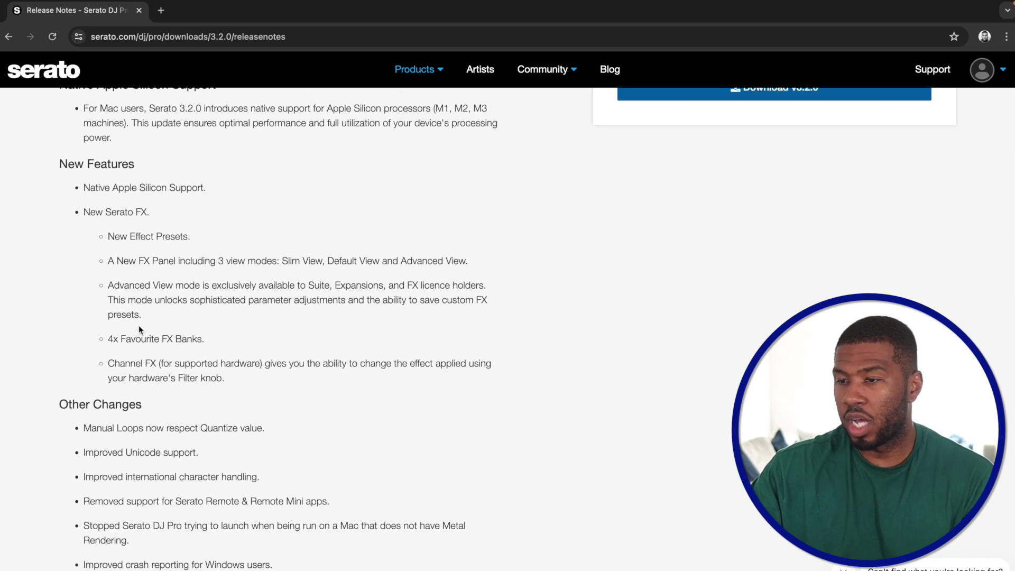
scroll(138, 329, down, 3)
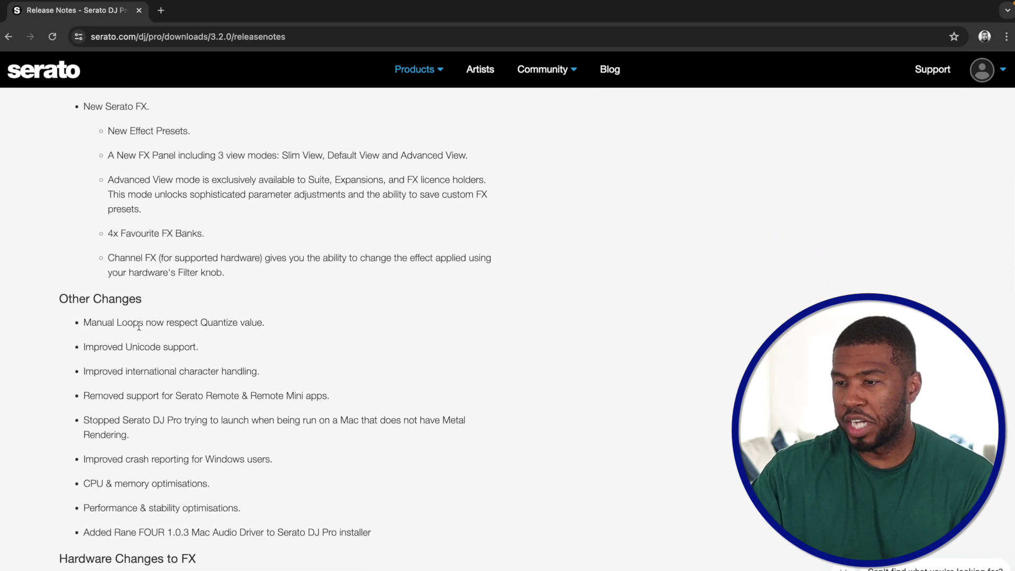
scroll(139, 325, down, 2)
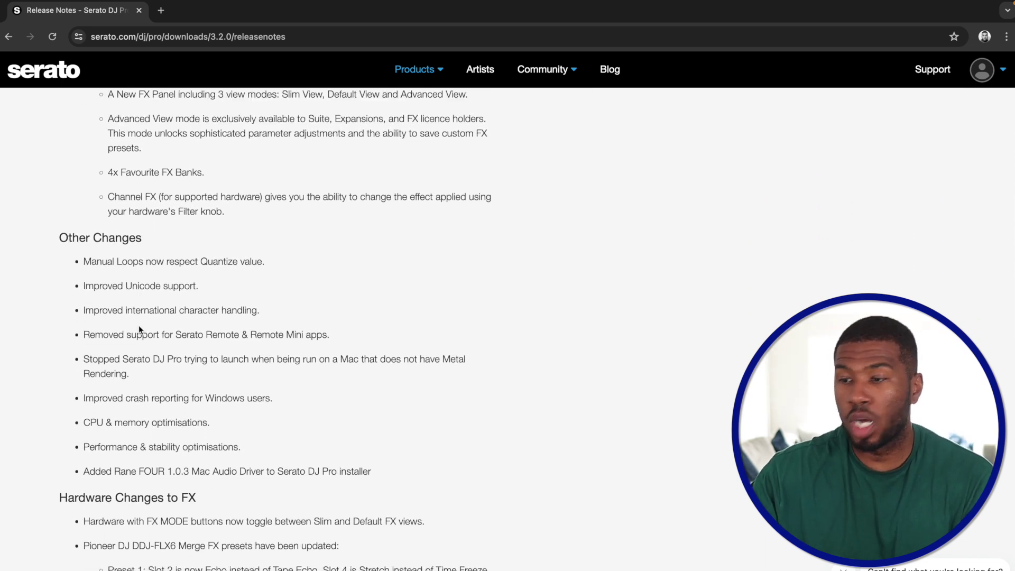
scroll(139, 328, down, 2)
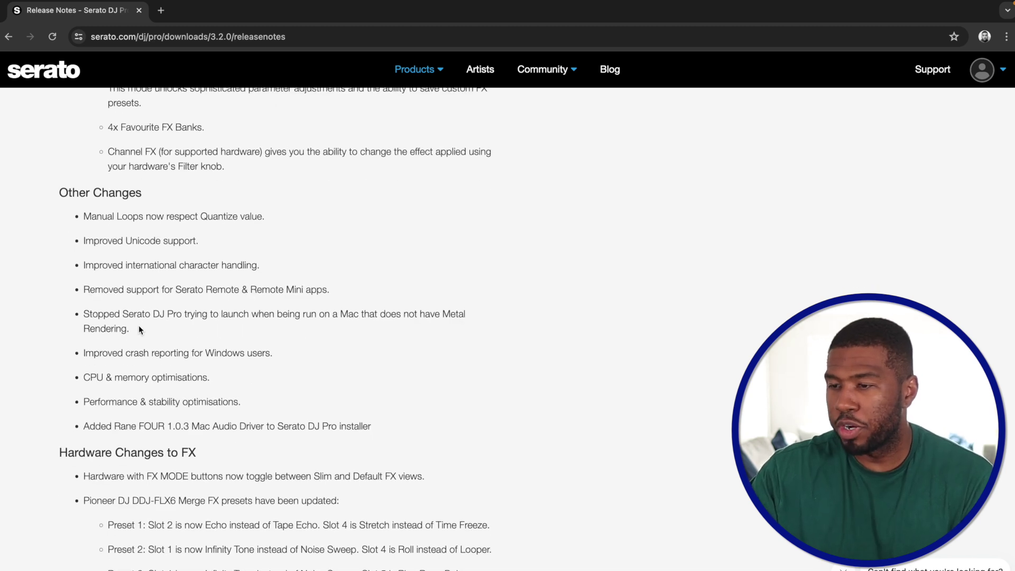
scroll(139, 325, down, 3)
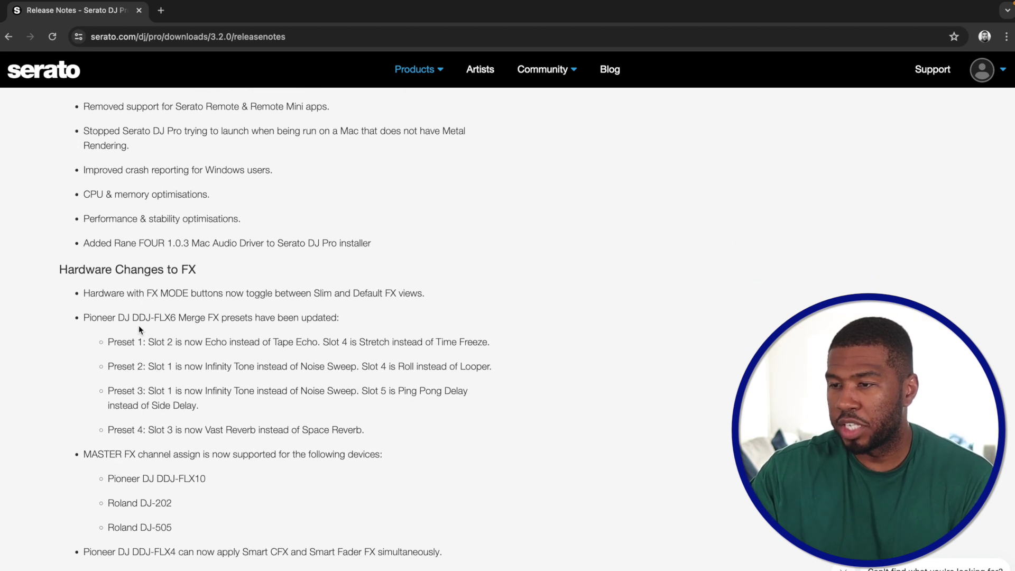
scroll(139, 325, down, 6)
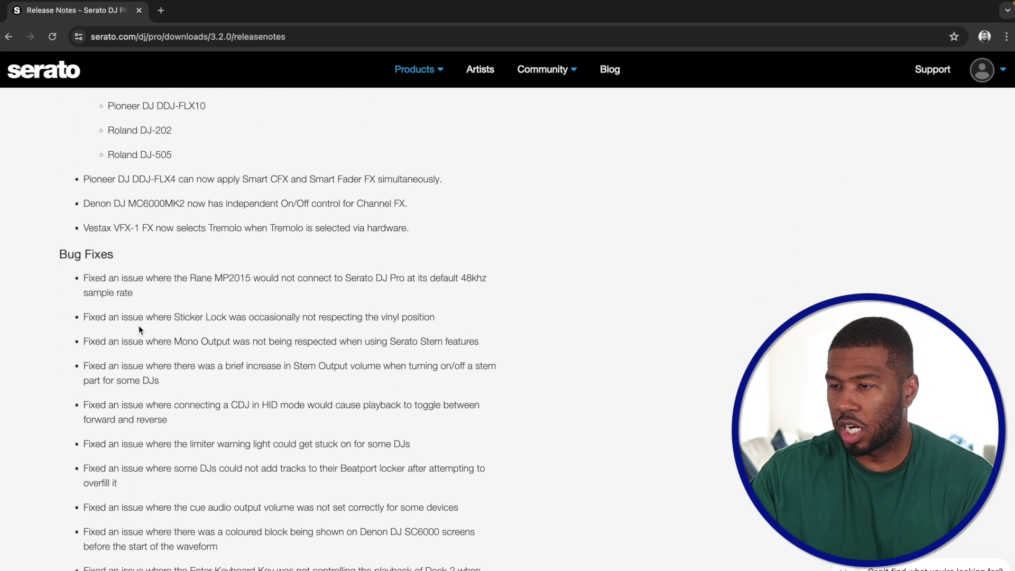
scroll(139, 325, down, 4)
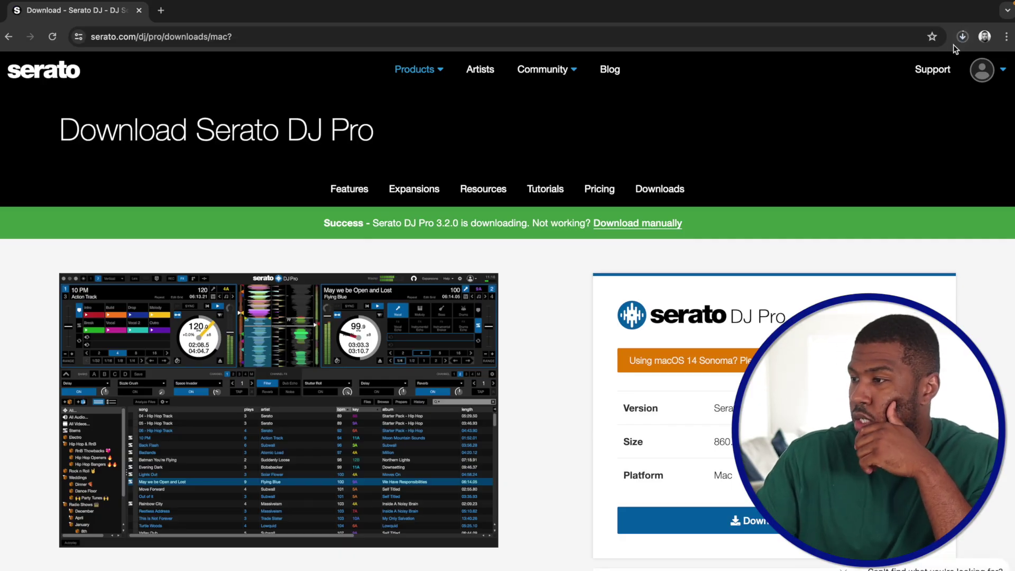
Step: Find the downloaded Serato DJ Pro 3.2.0 installer in Downloads and launch it
click(958, 39)
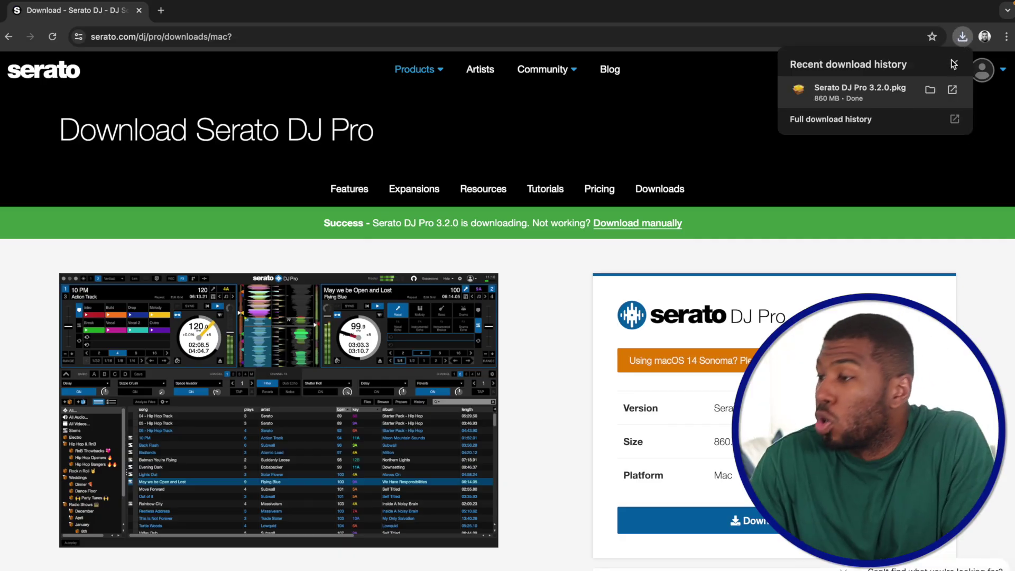
click(930, 89)
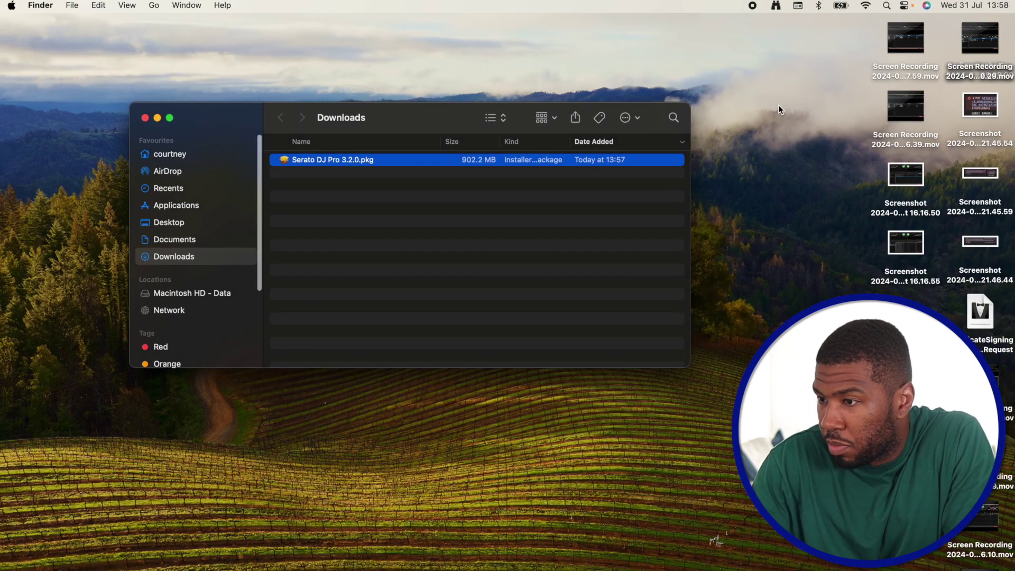
double_click(326, 163)
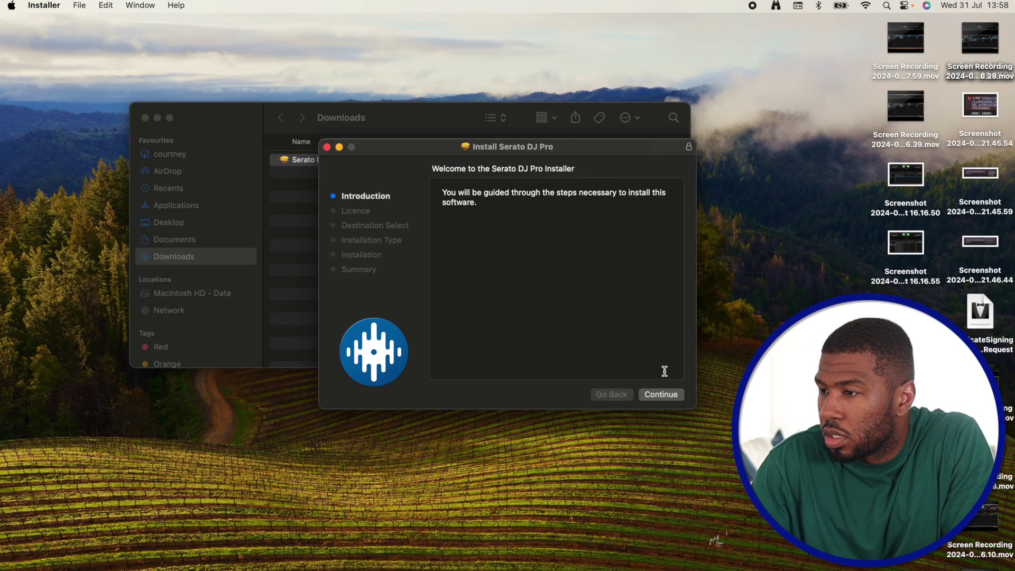
Step: Agree to the licence, install Serato DJ Pro, bin the installer and close Downloads
click(673, 396)
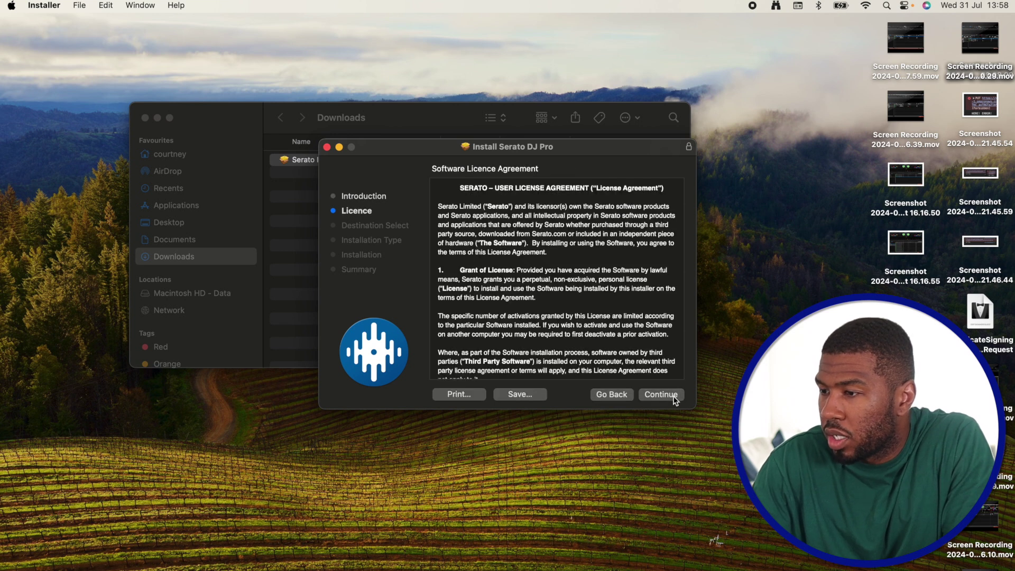
click(661, 395)
click(629, 309)
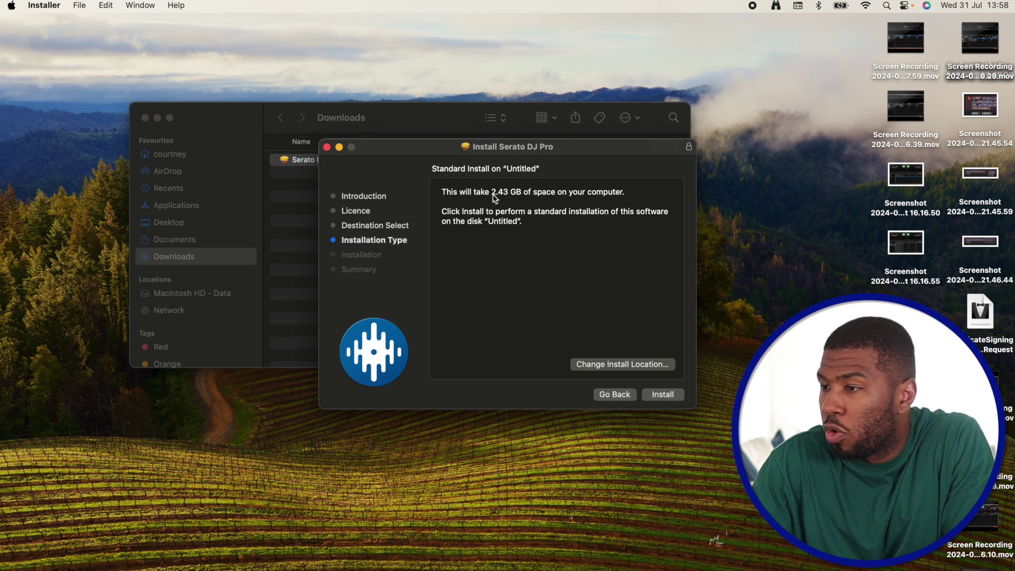
click(673, 394)
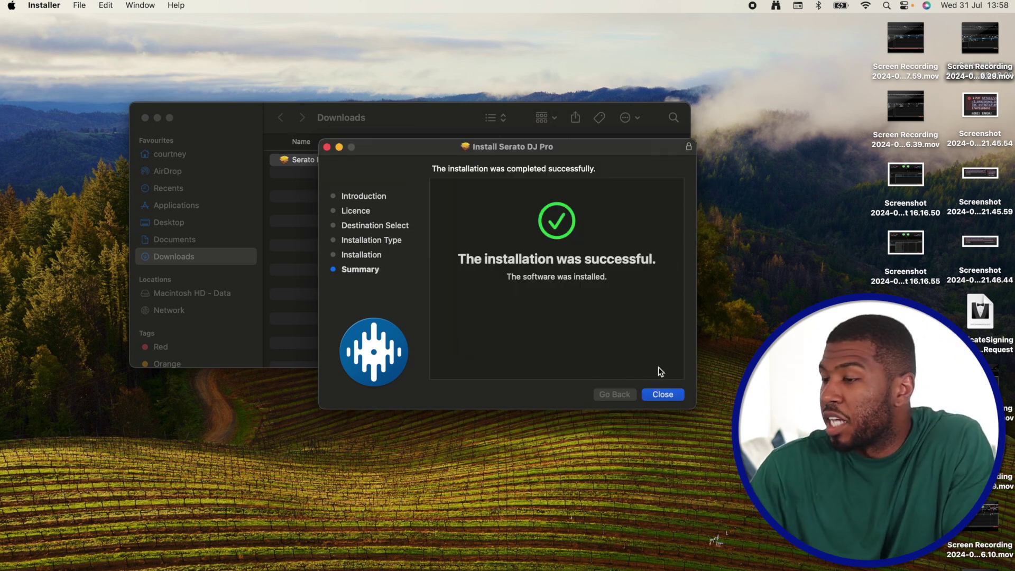
click(671, 396)
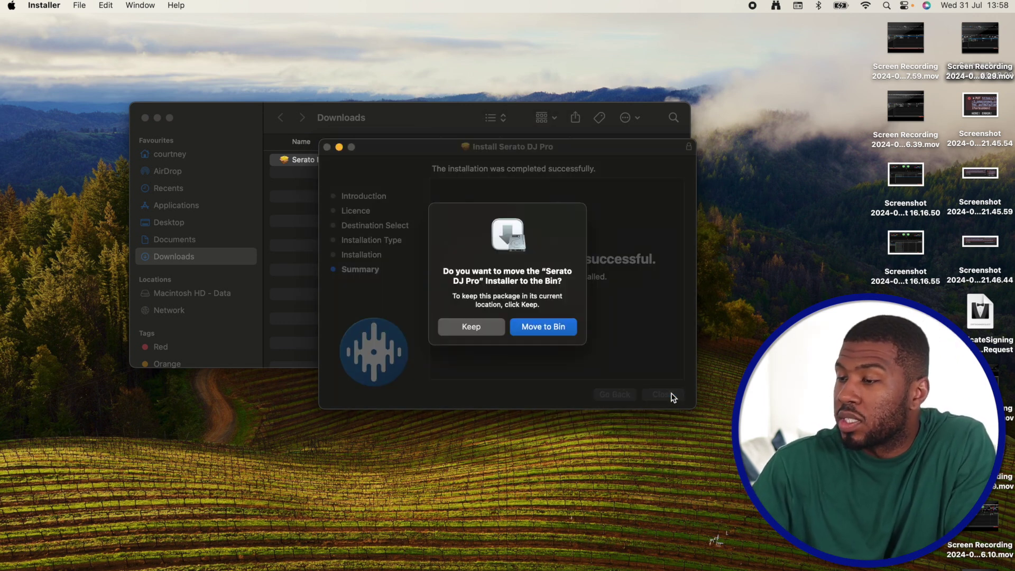
click(546, 325)
click(144, 118)
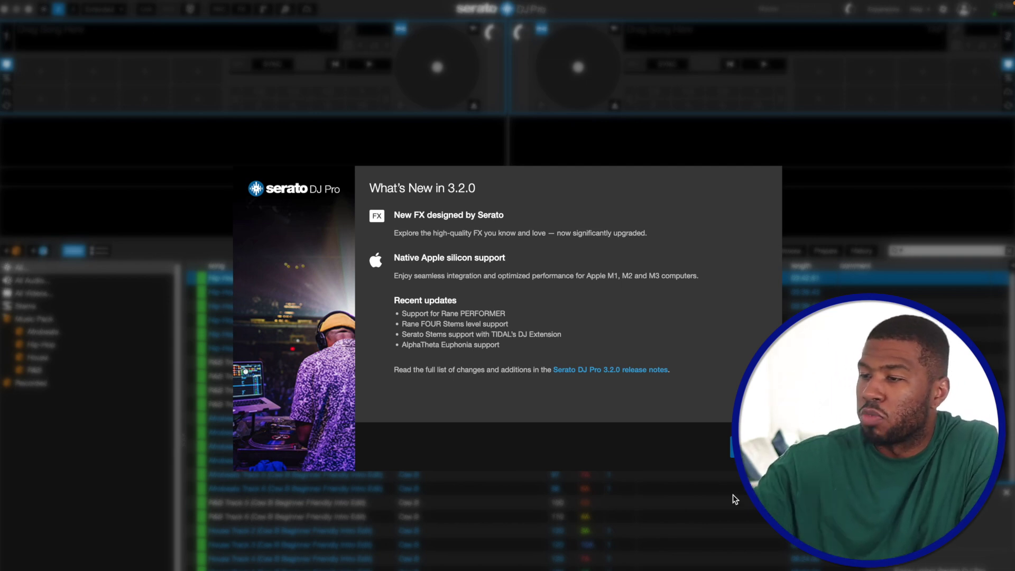
Step: Dismiss What's New, load Afrobeats Track 1 onto deck 1, play it, cue back and stop
key(Return)
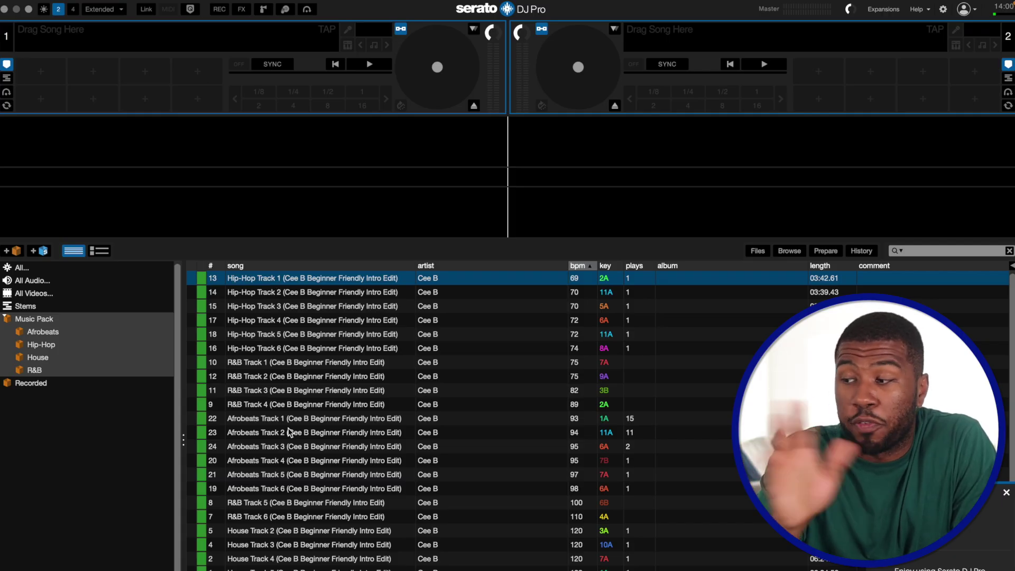
click(304, 419)
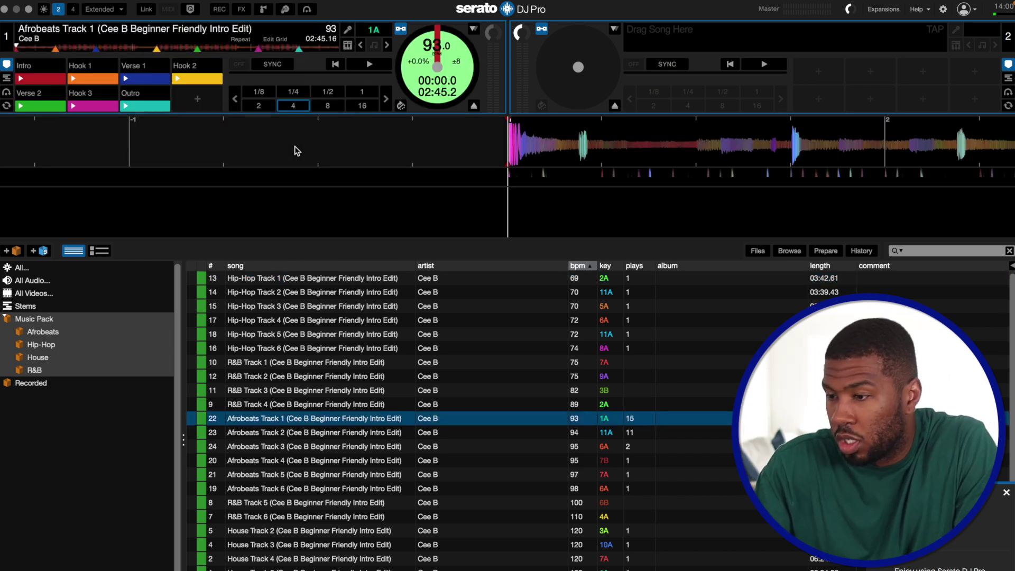
click(504, 252)
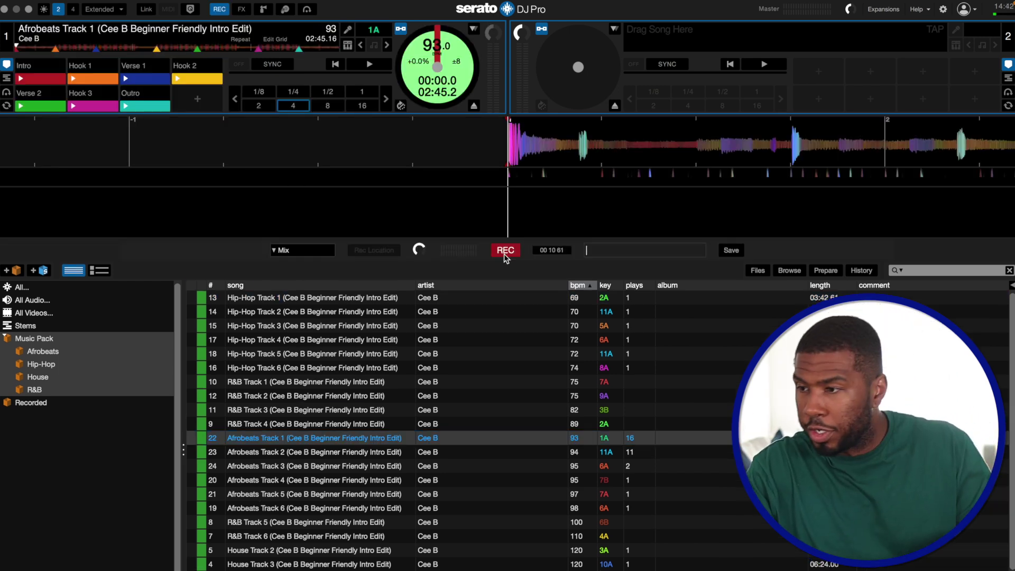
key(w)
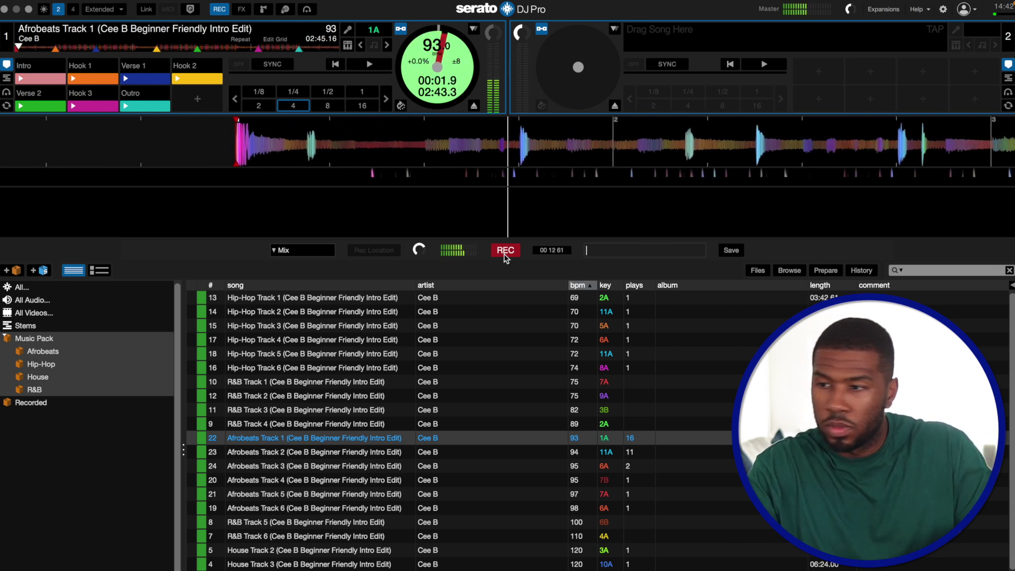
key(1)
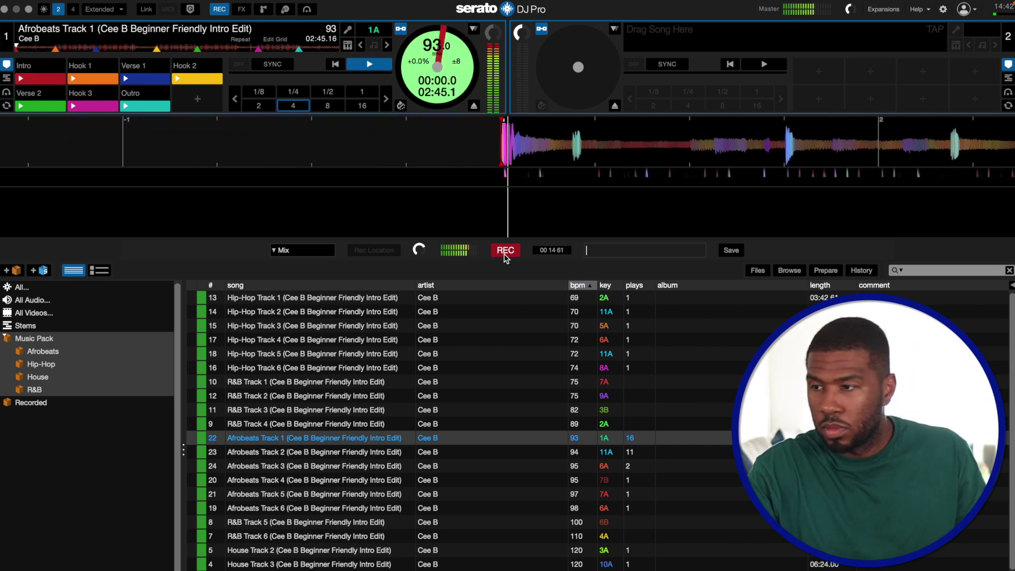
key(w)
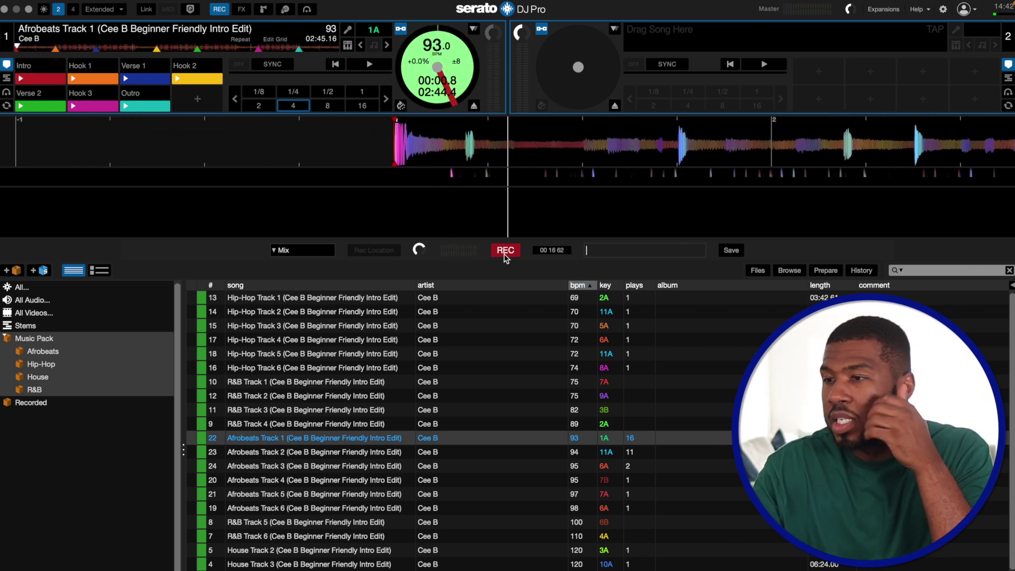
Step: Show the FX panel and browse the full effect list for the first slot
click(242, 9)
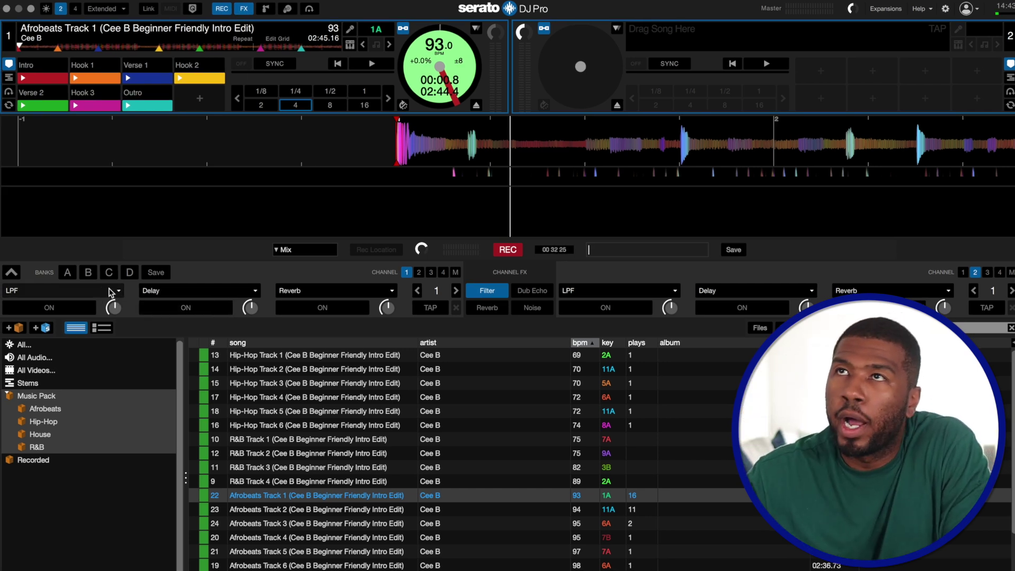
click(111, 292)
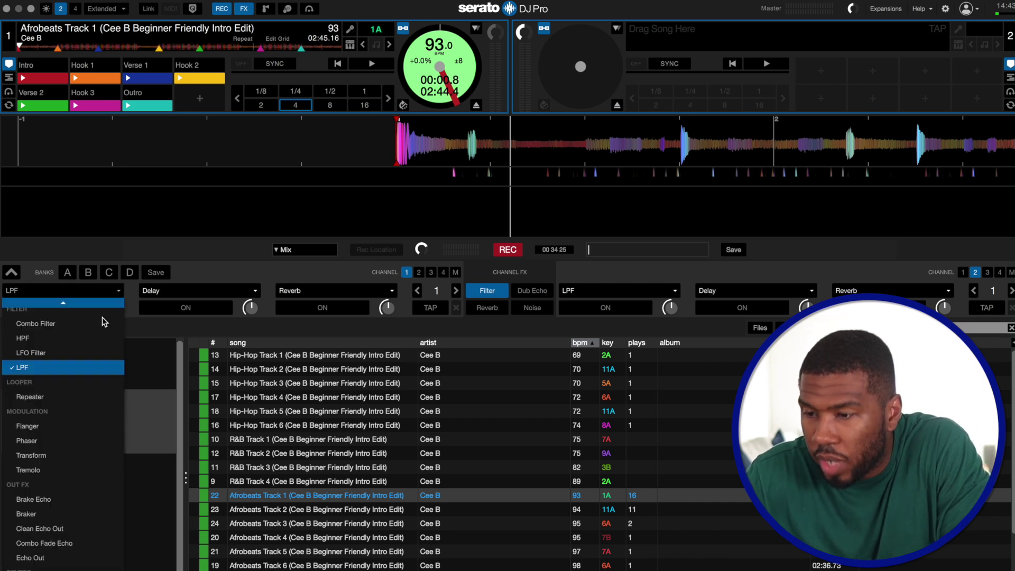
scroll(91, 460, up, 5)
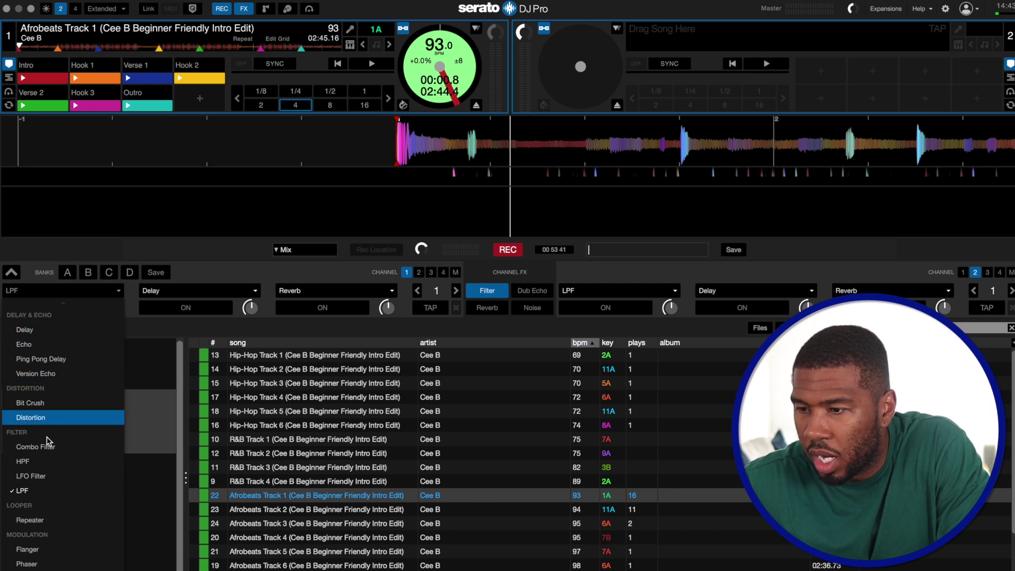
scroll(48, 410, down, 3)
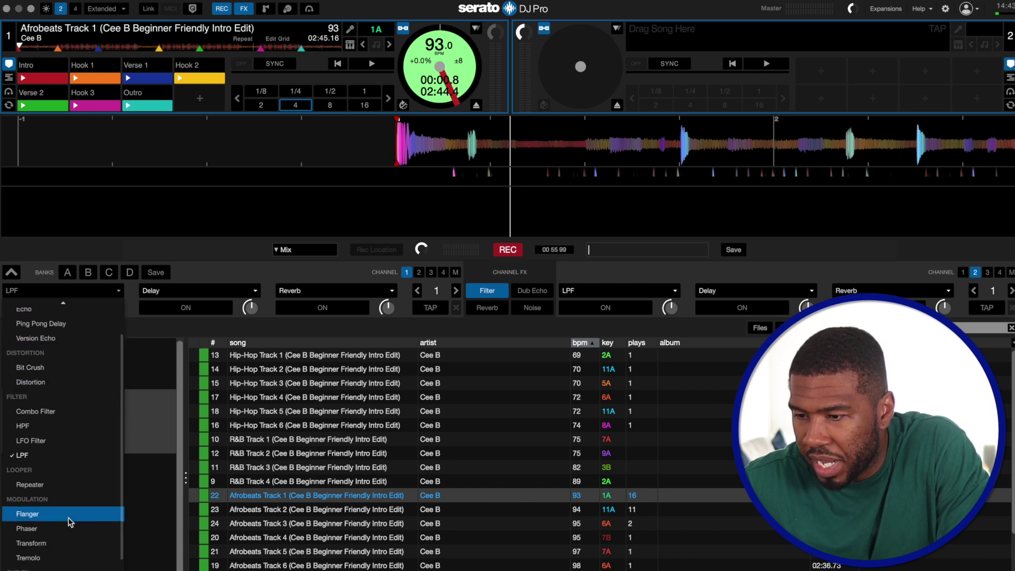
scroll(68, 518, down, 5)
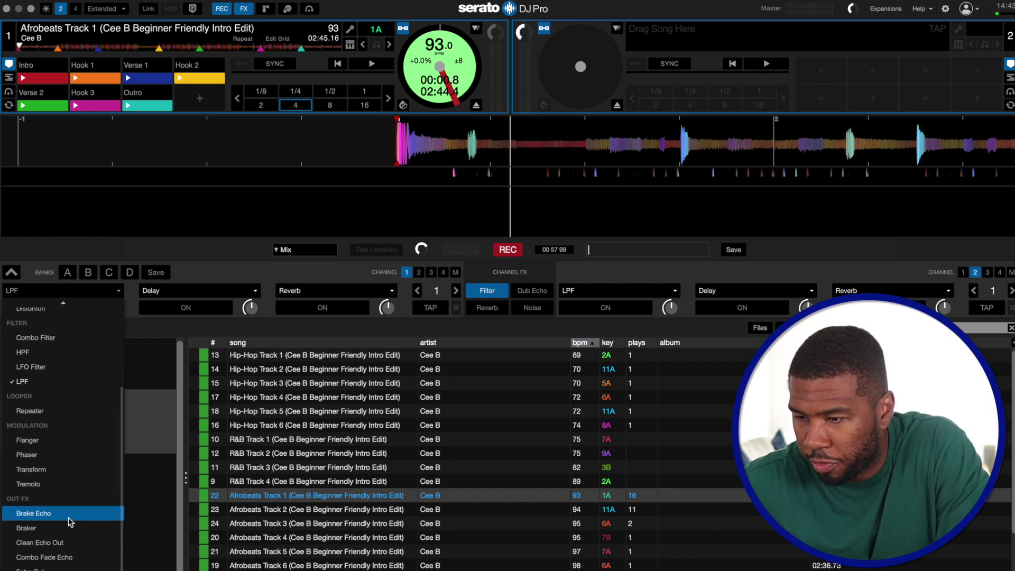
scroll(68, 518, up, 5)
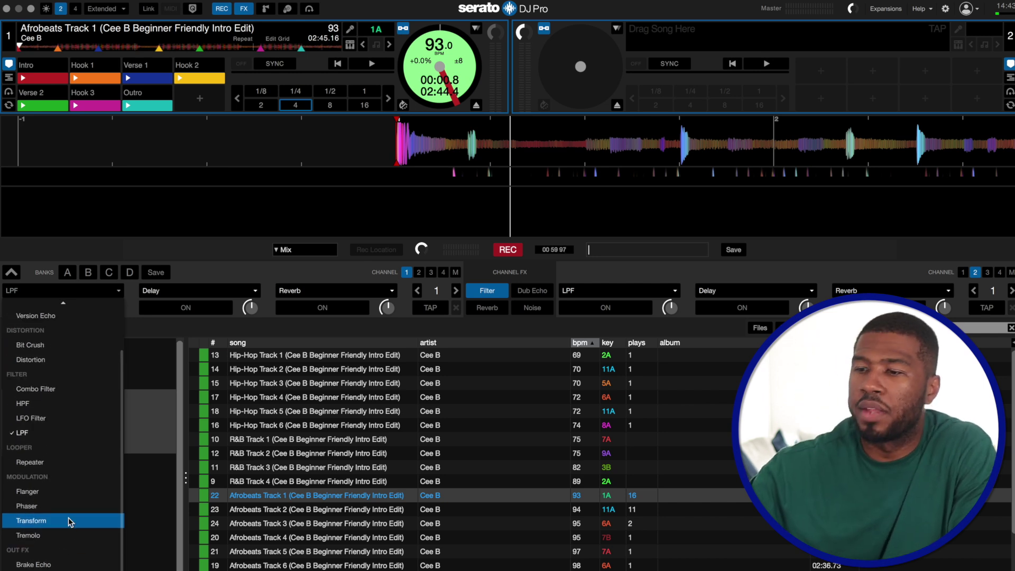
scroll(69, 360, up, 4)
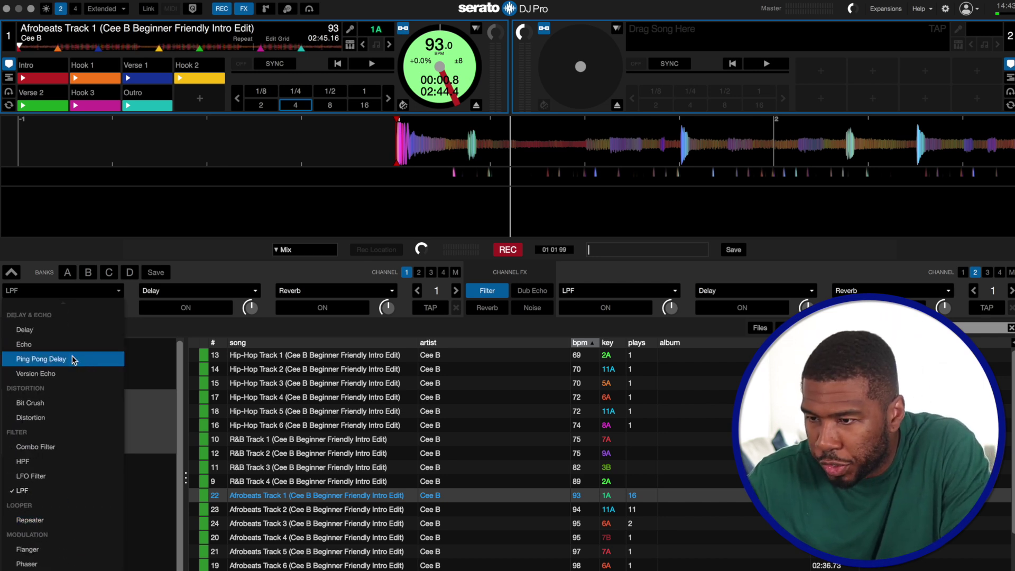
Step: Fill the first FX unit with Echo, Reverb and Clean Echo Out
click(71, 345)
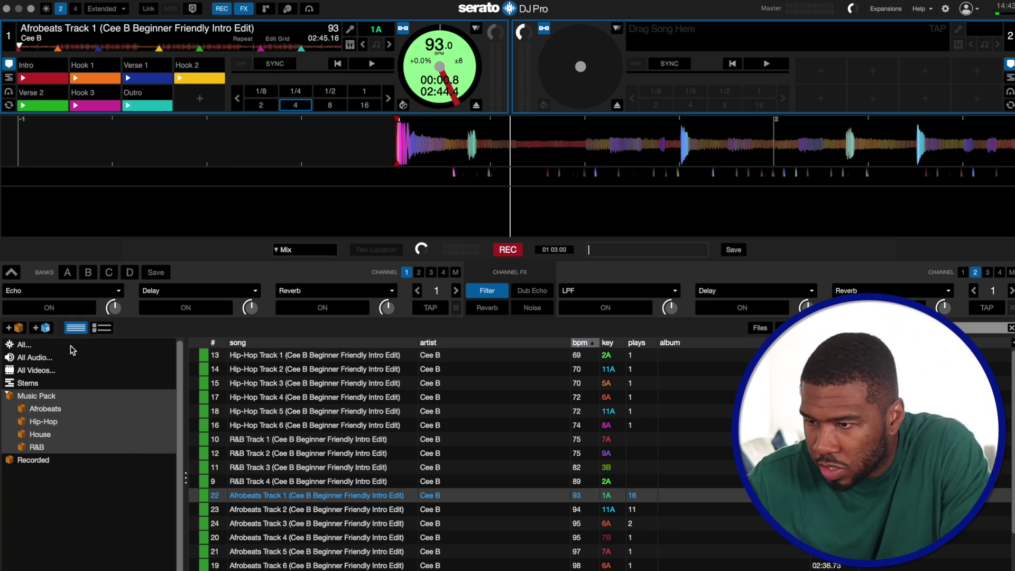
click(214, 291)
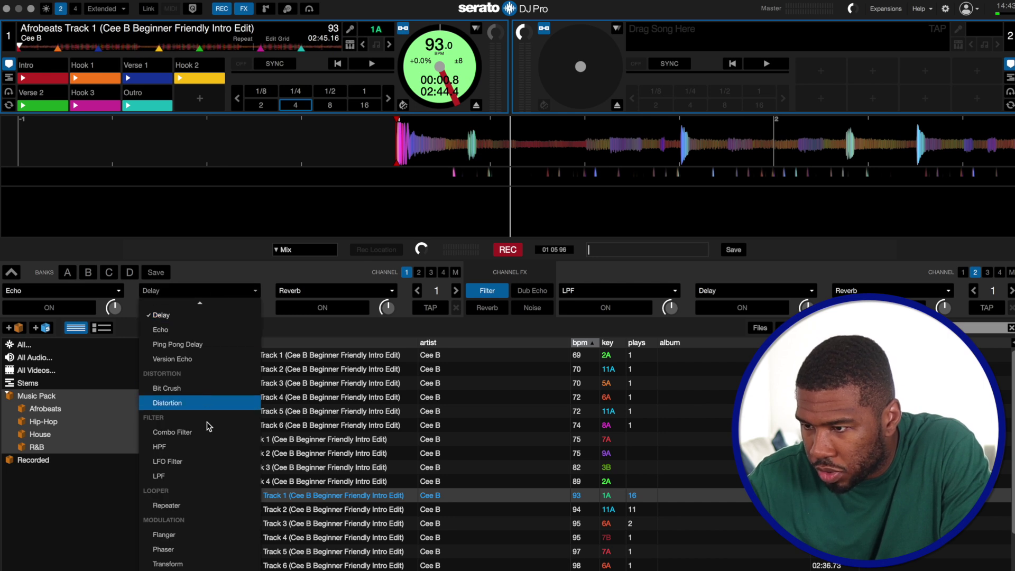
scroll(212, 402, down, 2)
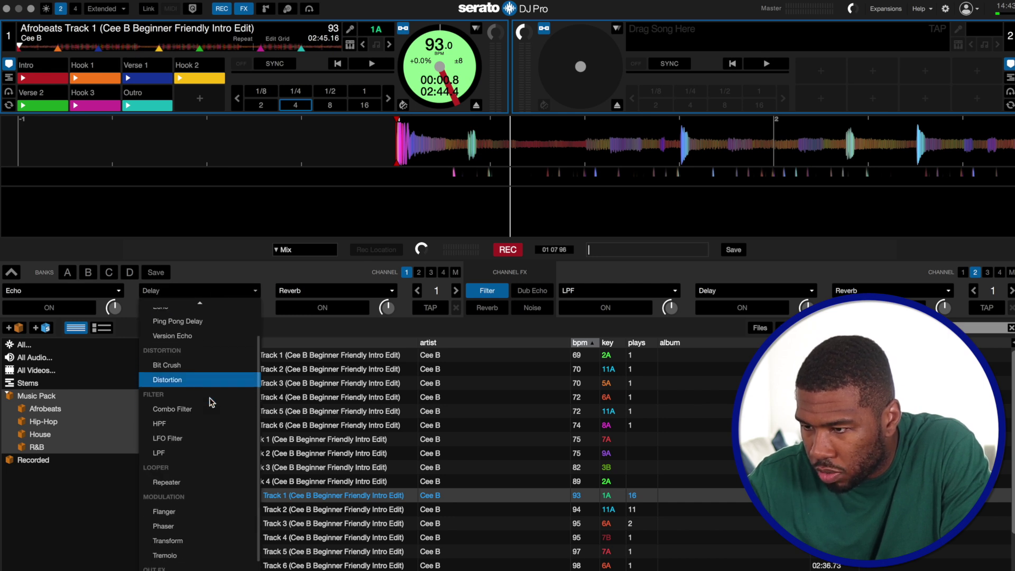
scroll(212, 403, down, 6)
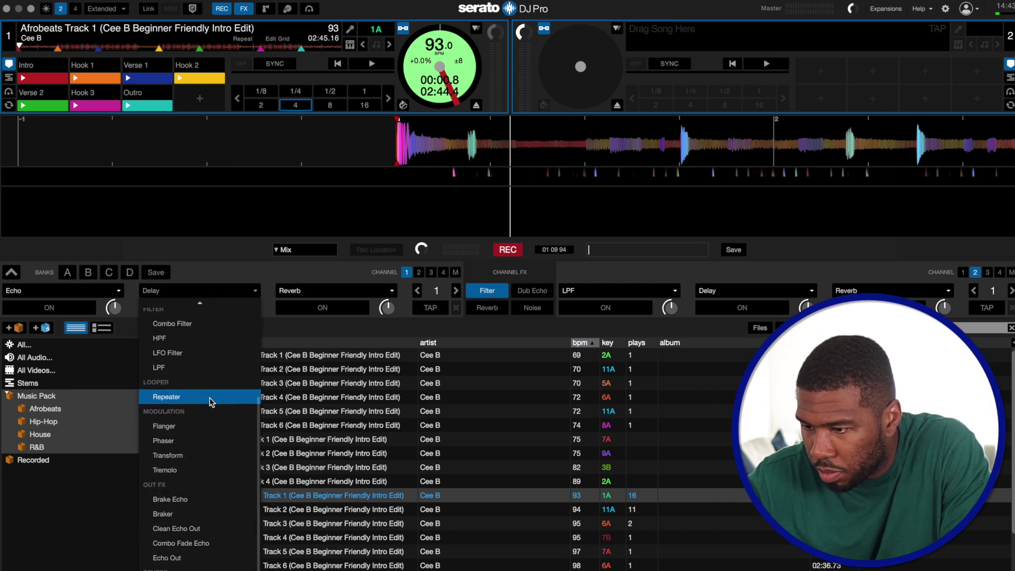
scroll(209, 397, down, 5)
click(175, 528)
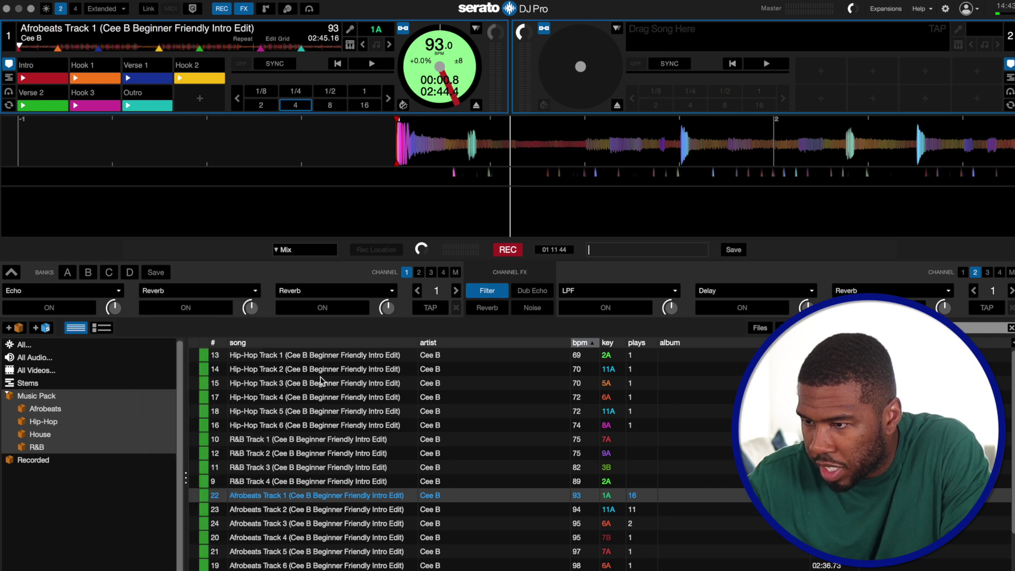
click(368, 289)
scroll(329, 421, up, 8)
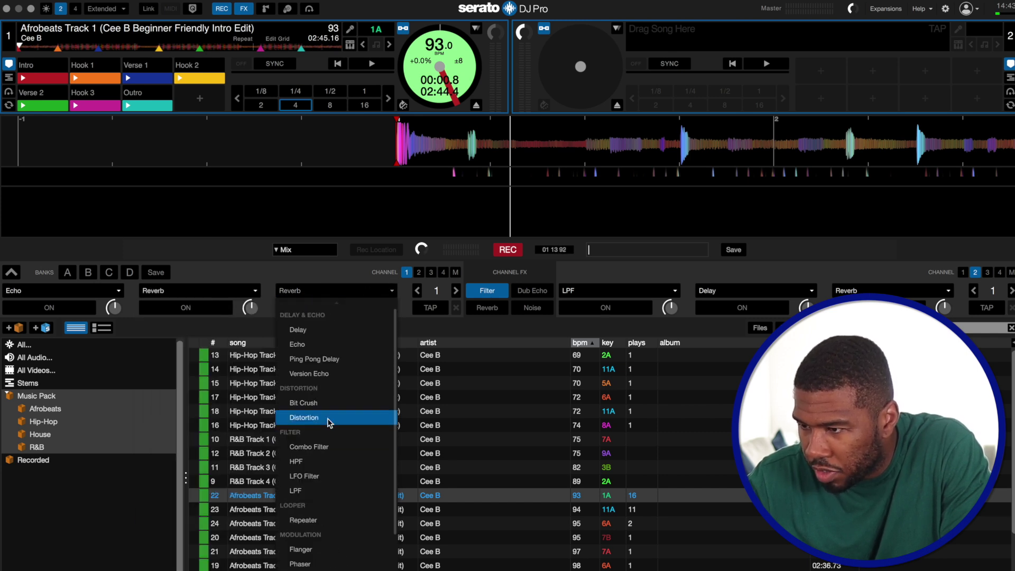
scroll(329, 421, down, 5)
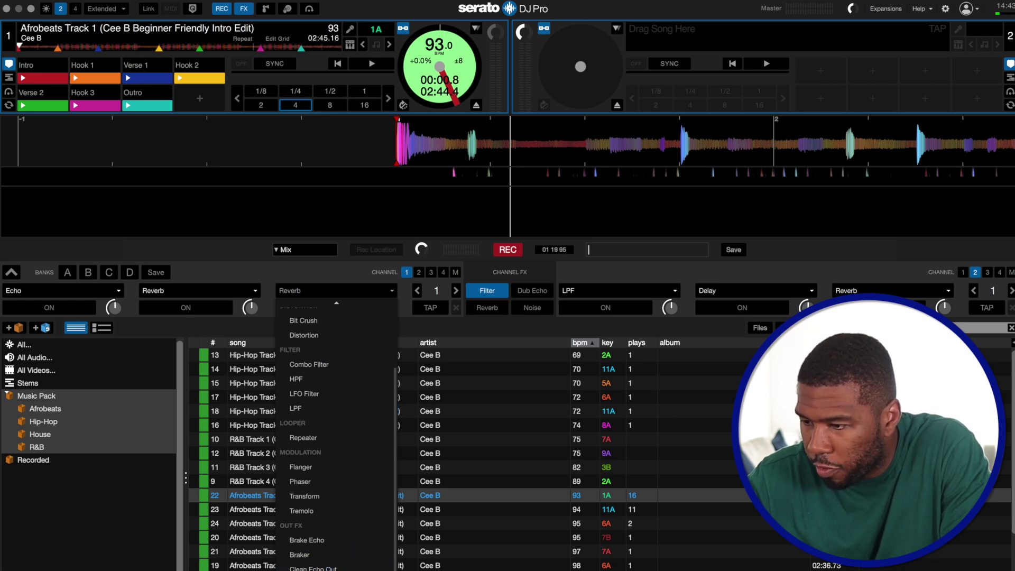
click(313, 568)
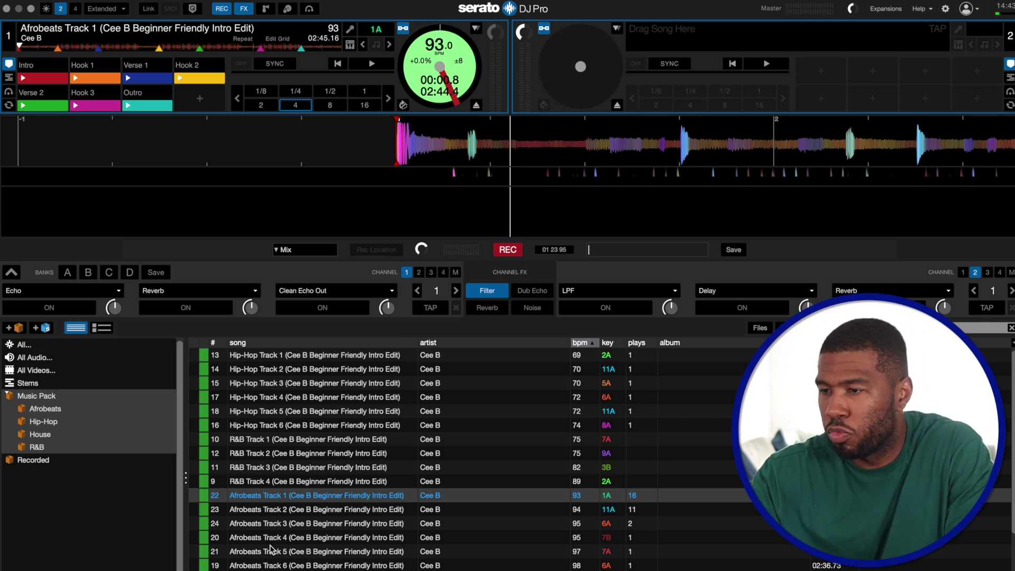
Step: Load Flanger and Tremolo into the second FX unit's first two slots
click(662, 298)
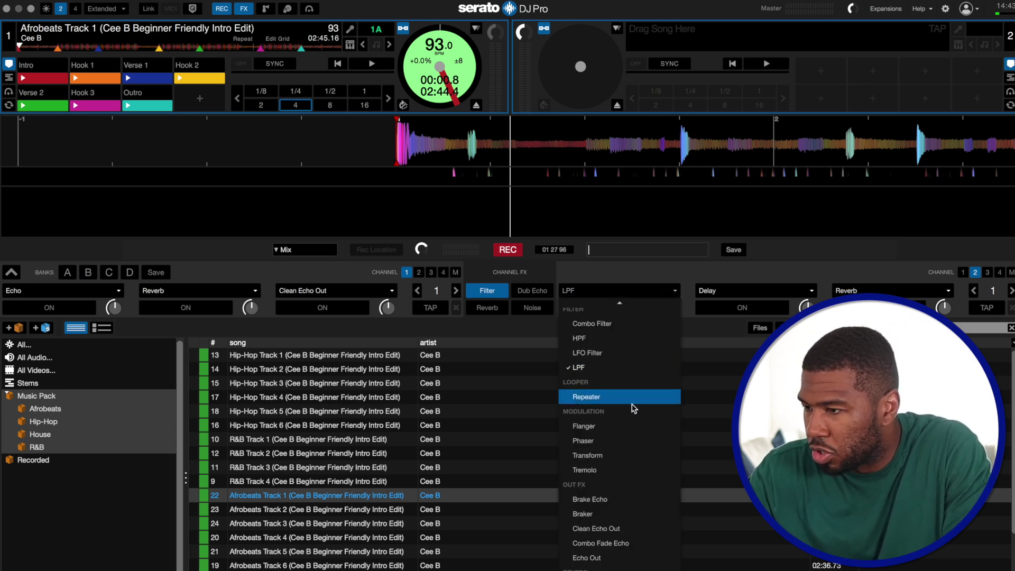
click(620, 428)
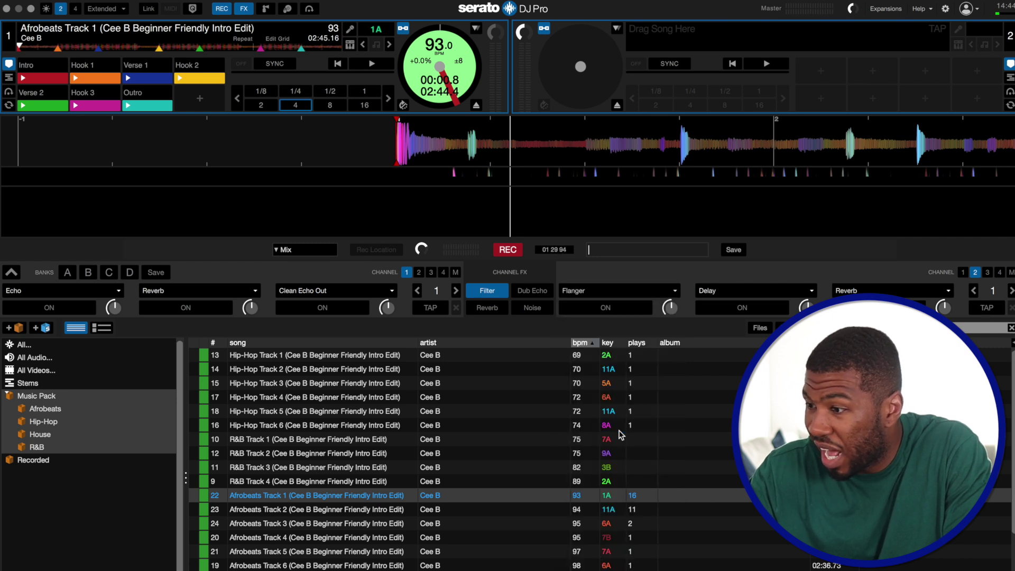
click(768, 292)
scroll(719, 443, down, 1)
scroll(722, 455, down, 2)
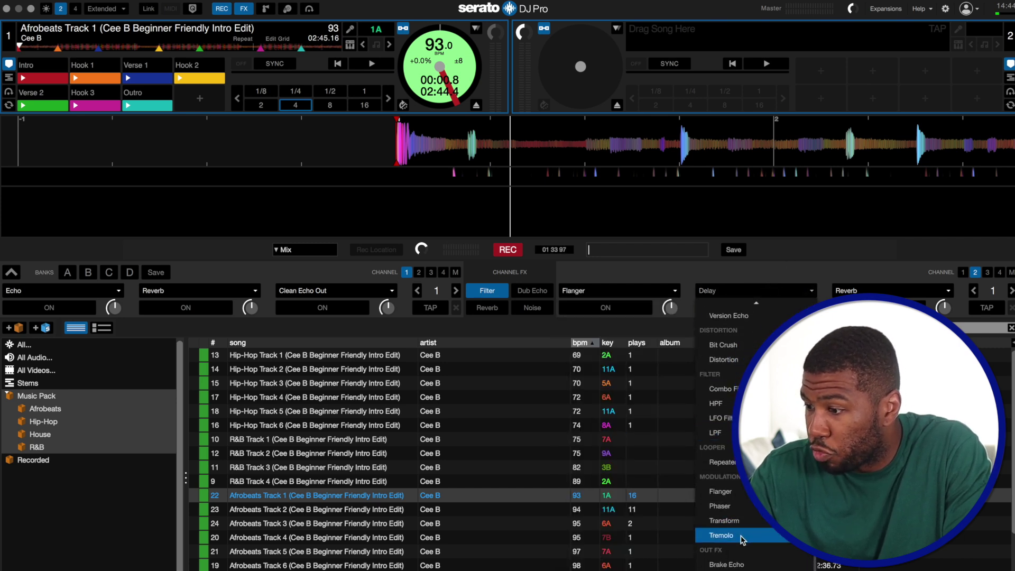
click(741, 535)
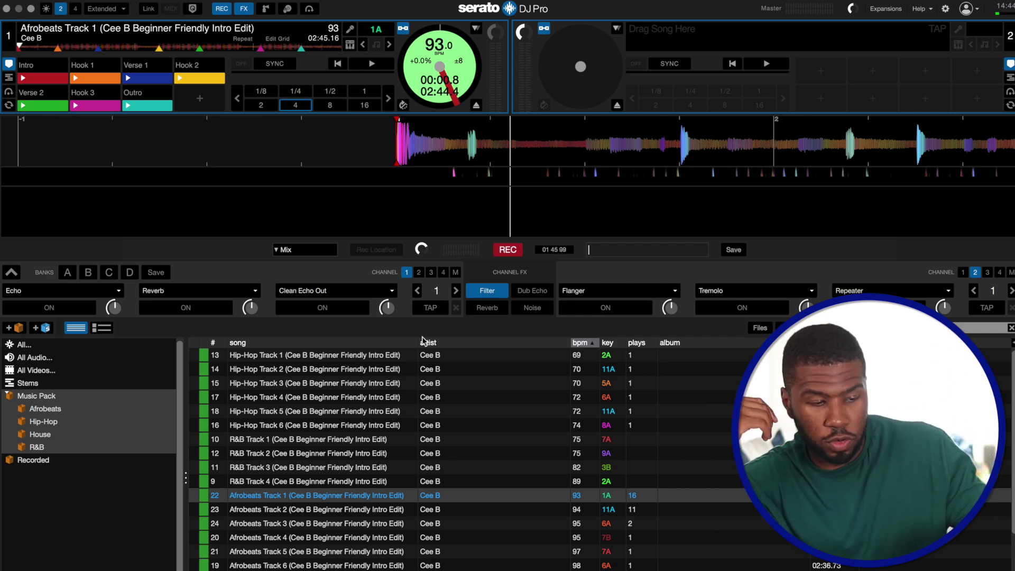
Step: Toggle Echo on and off before and during deck 1 playback, then toggle Reverb
key(ctrl+1)
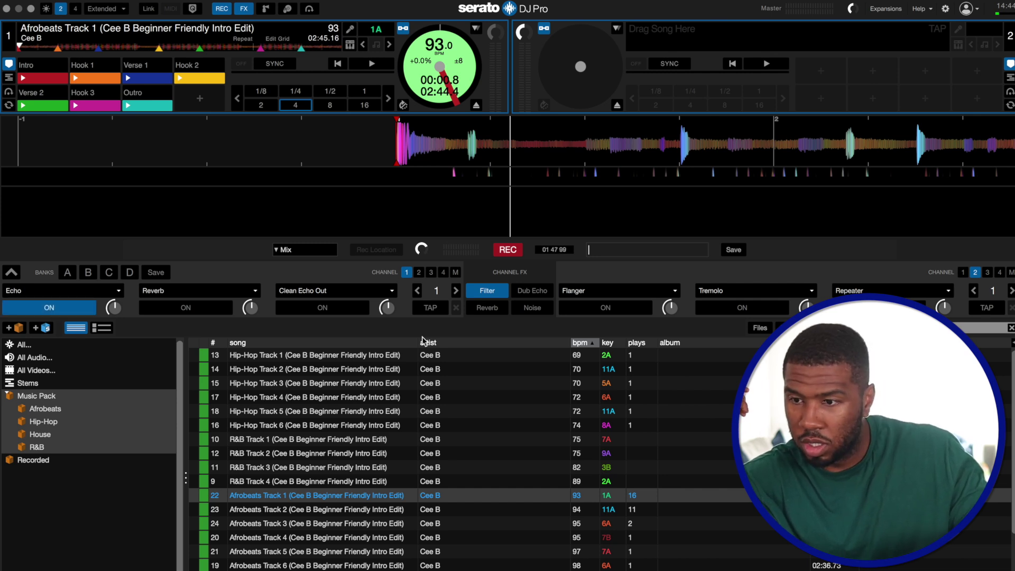
key(ctrl+1)
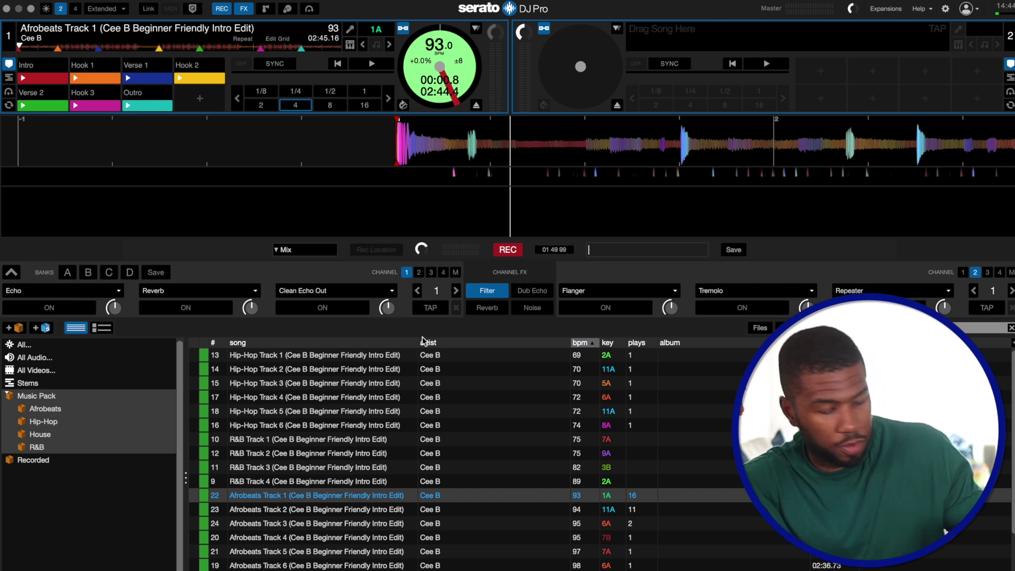
key(w)
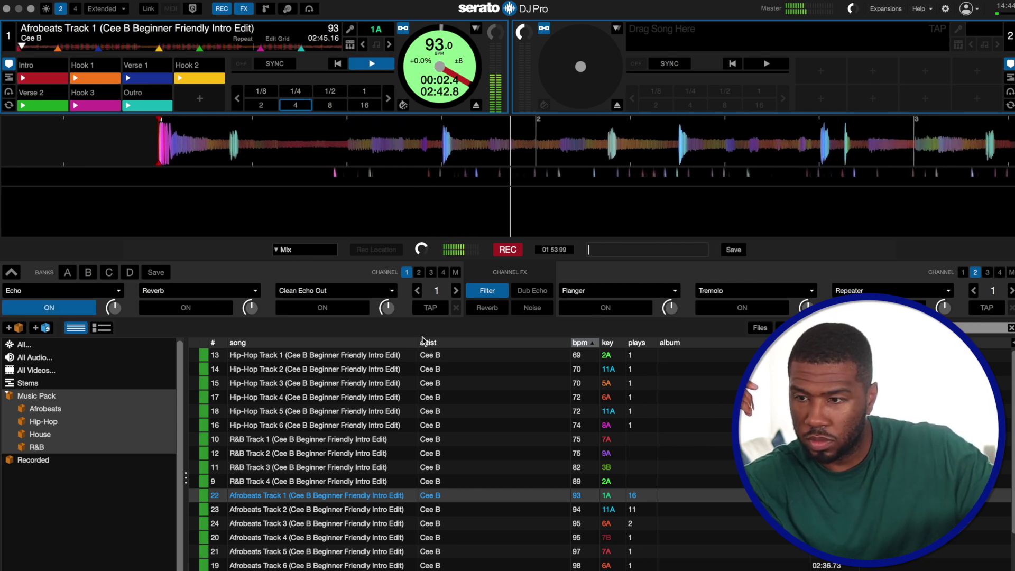
key(ctrl+1)
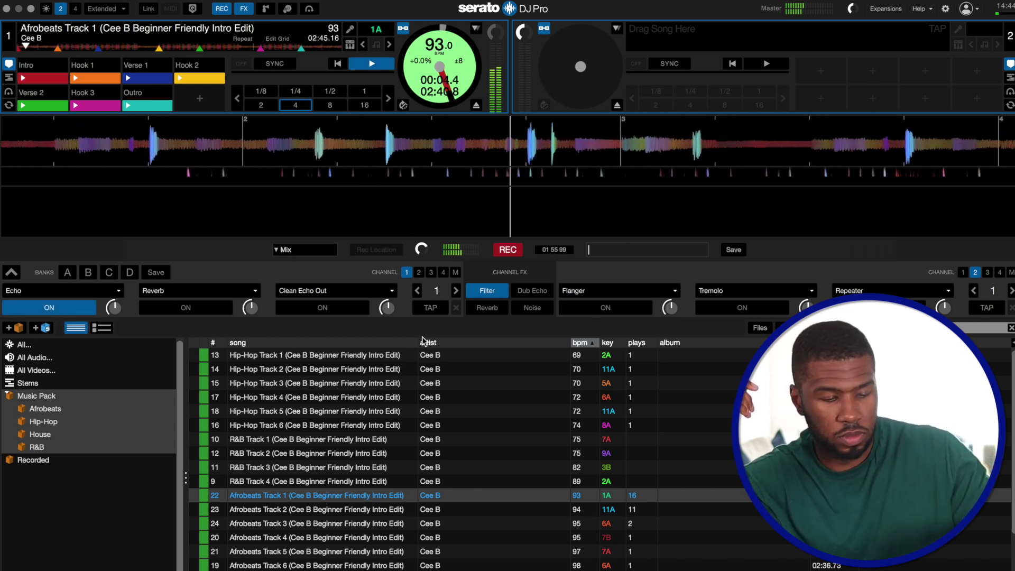
key(ctrl+1)
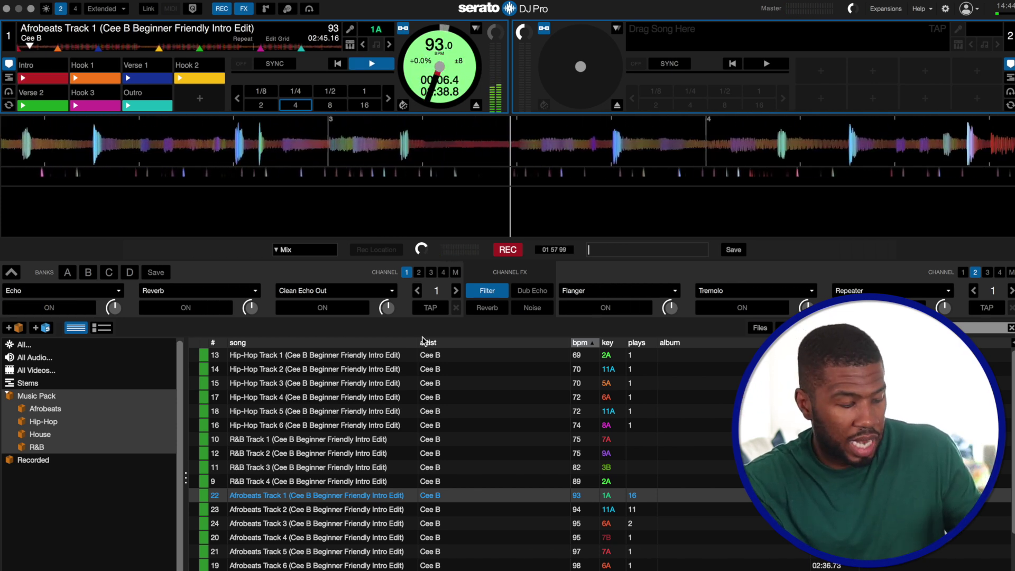
key(w)
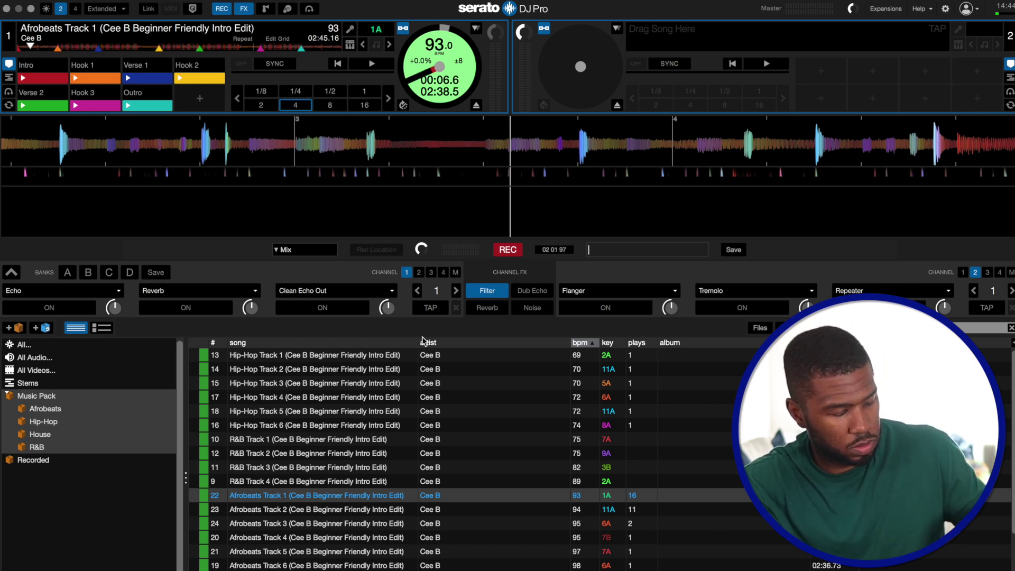
key(w)
key(ctrl+2)
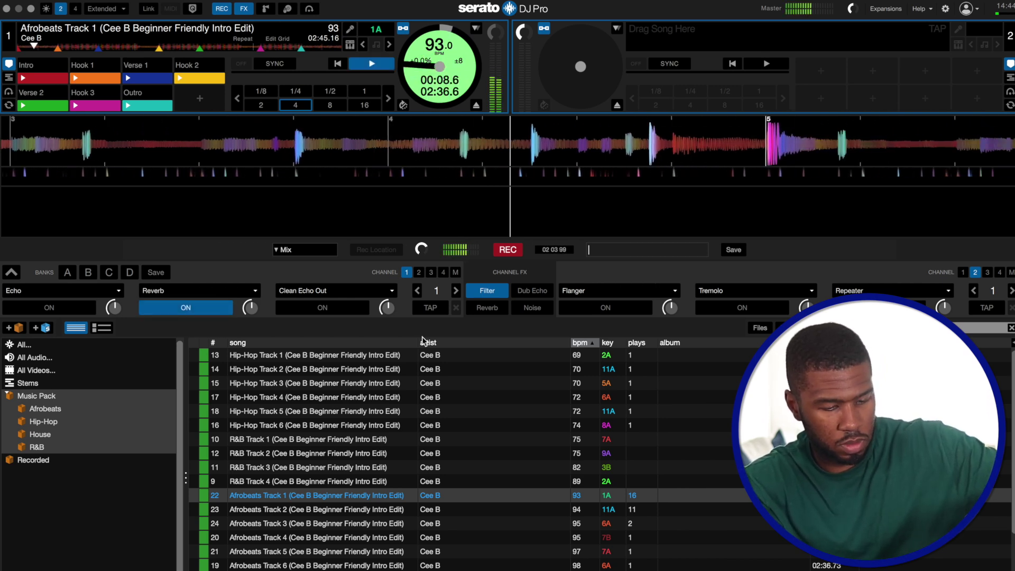
key(ctrl+2)
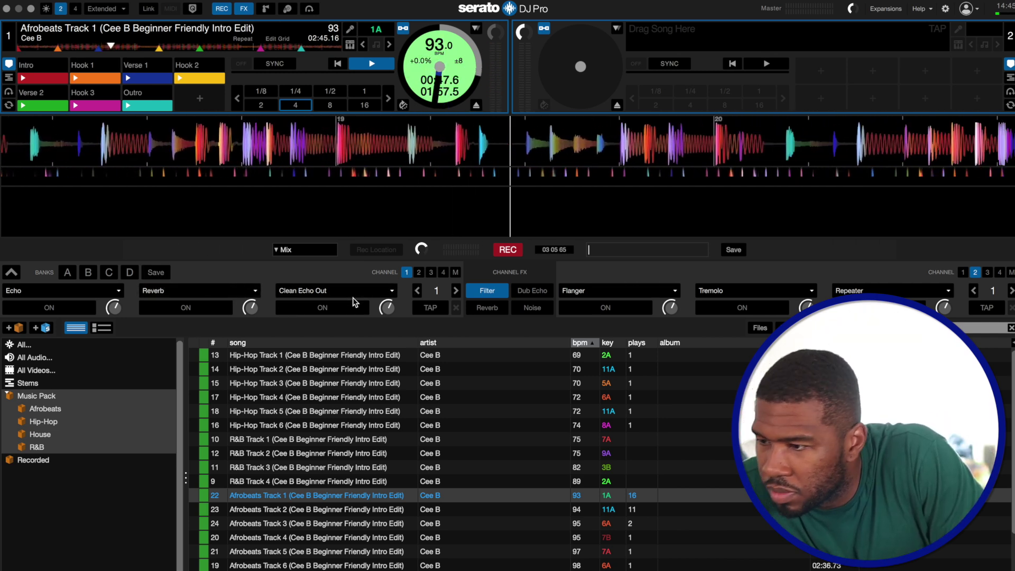
Step: Try the Dub Echo, Filter and Reverb channel effects, then switch to Noise around a pause
click(533, 292)
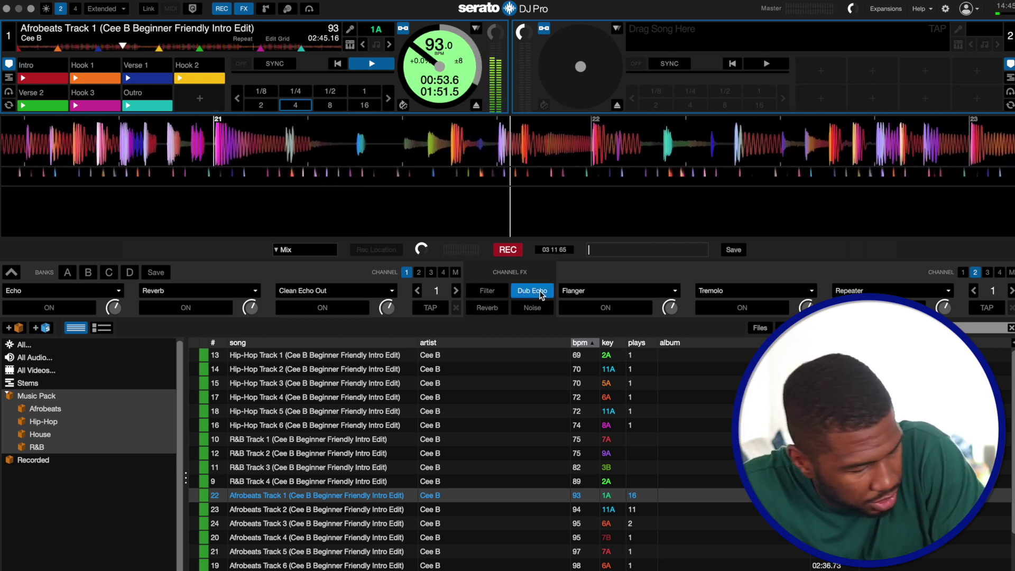
click(502, 290)
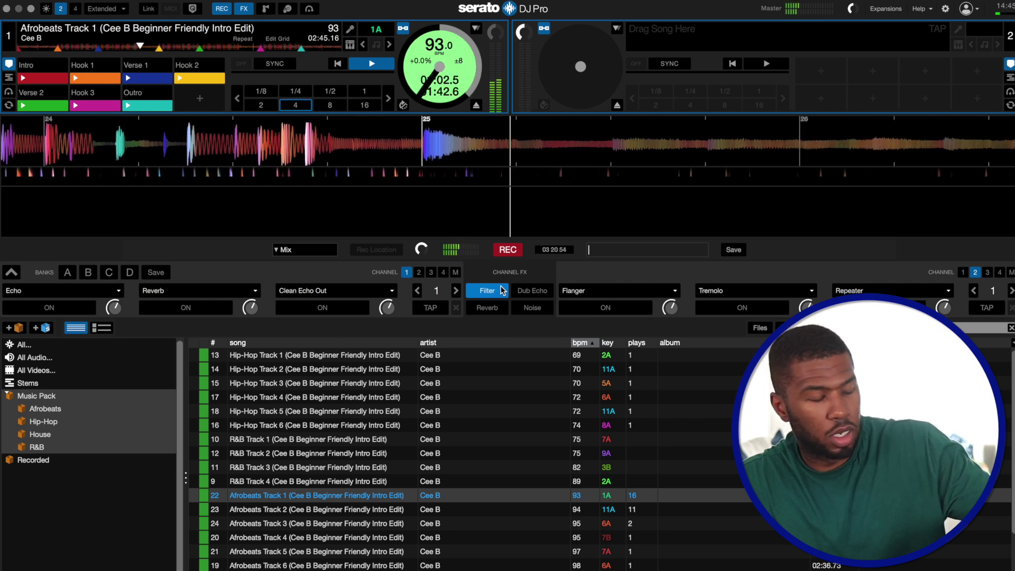
click(524, 292)
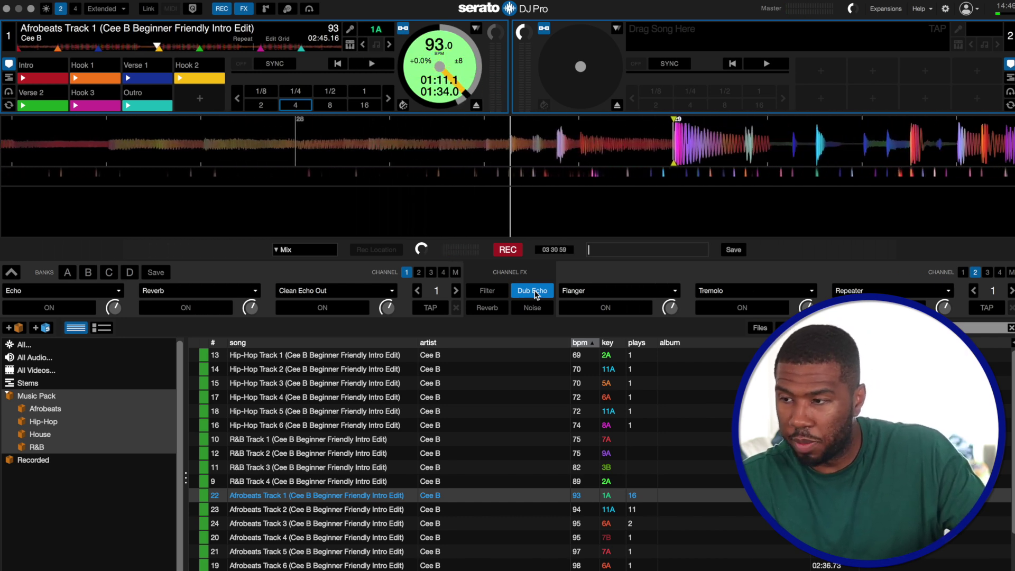
click(478, 311)
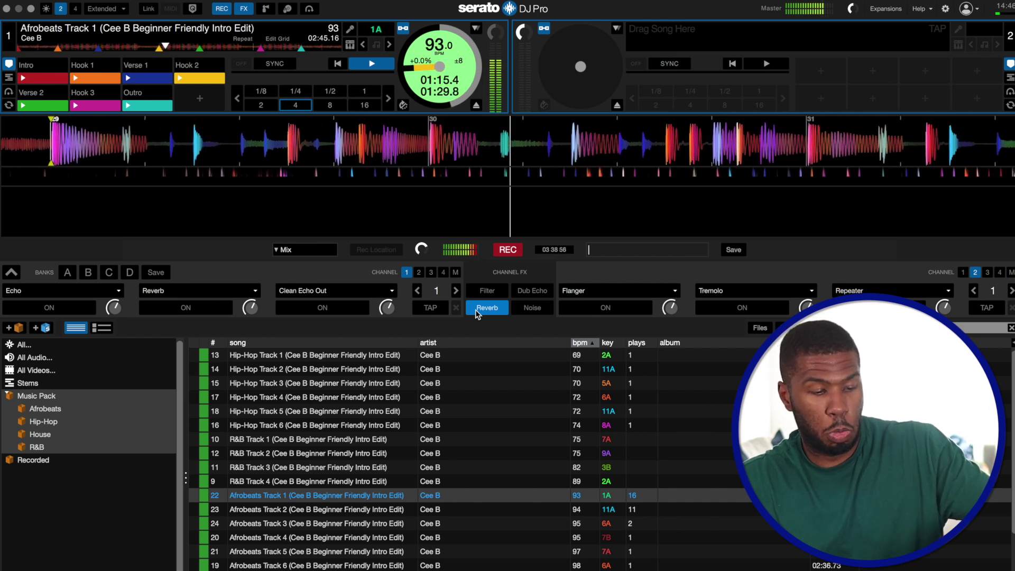
key(space)
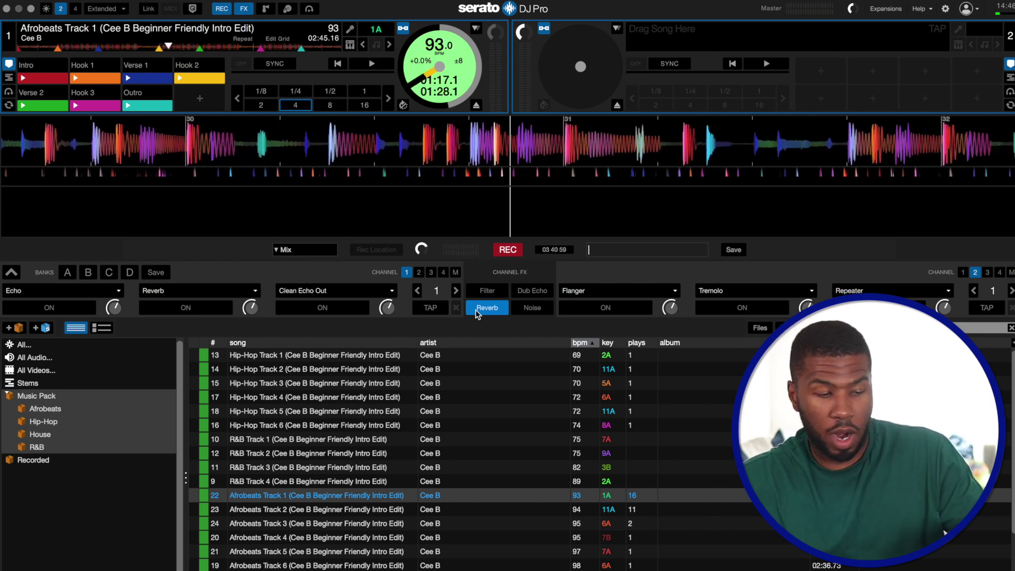
click(532, 307)
key(space)
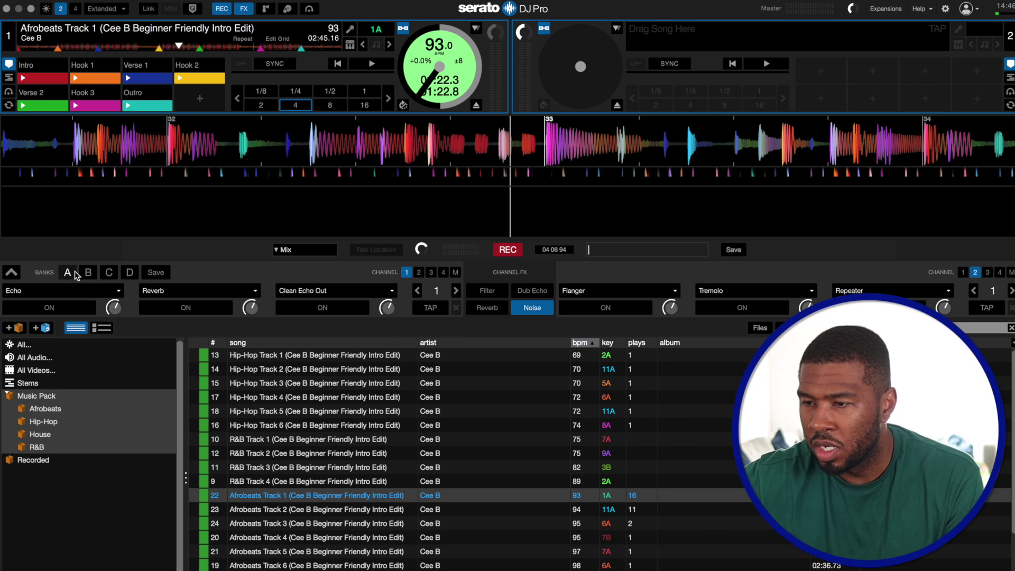
Step: Recall bank A and set the first unit to Echo, Reverb and Clean Echo Out
click(75, 271)
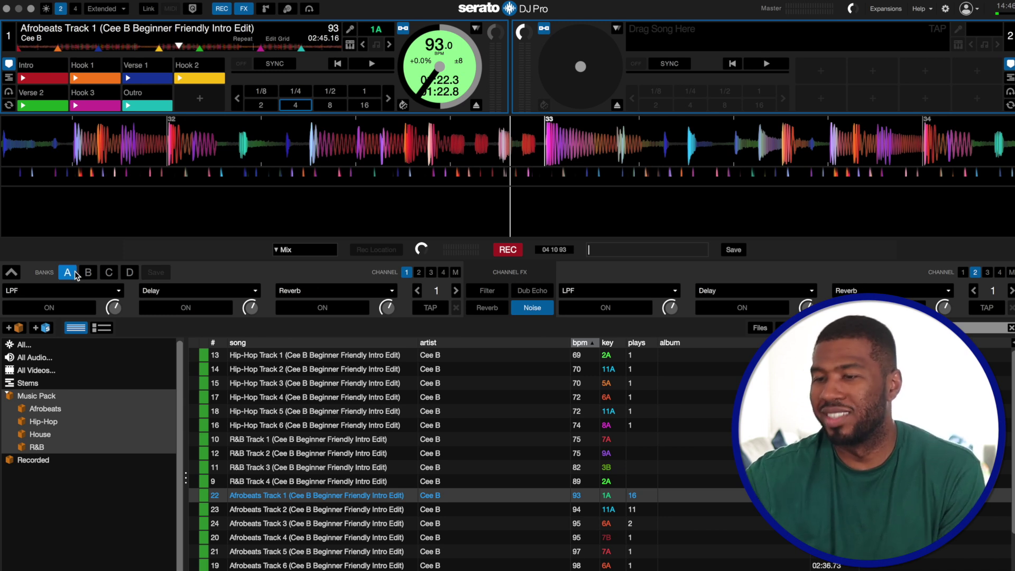
click(41, 291)
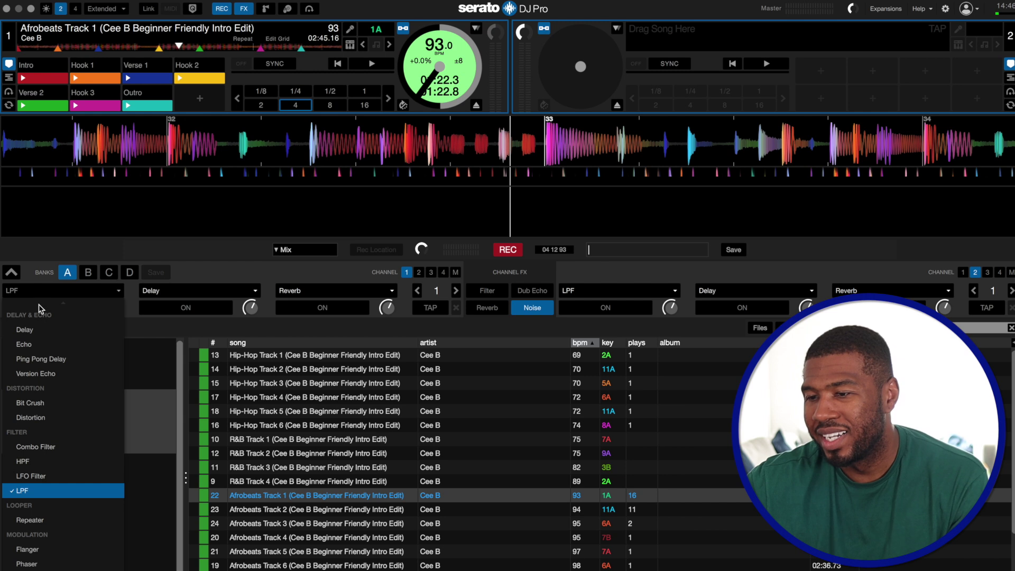
click(48, 345)
click(197, 292)
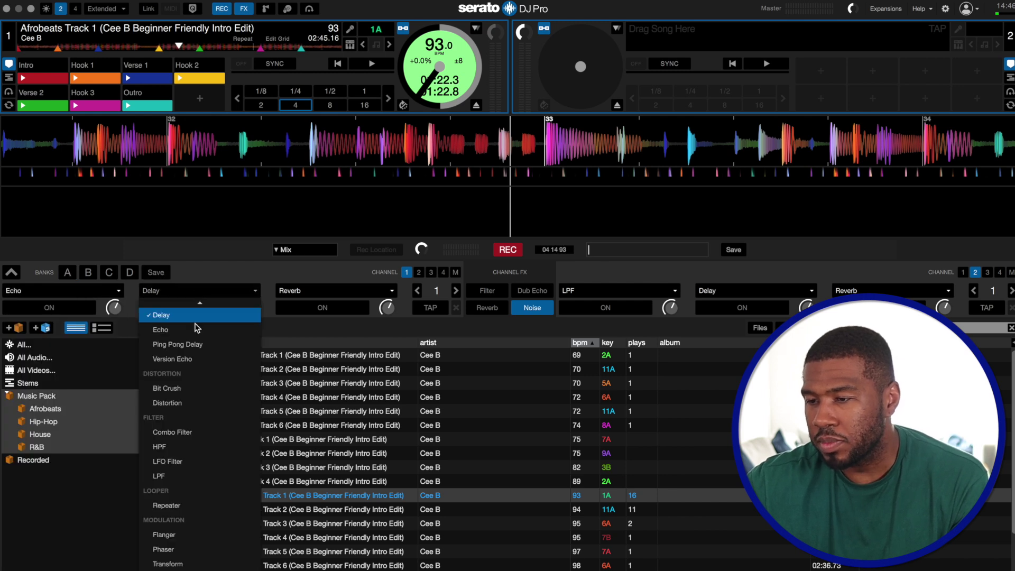
scroll(204, 545, down, 3)
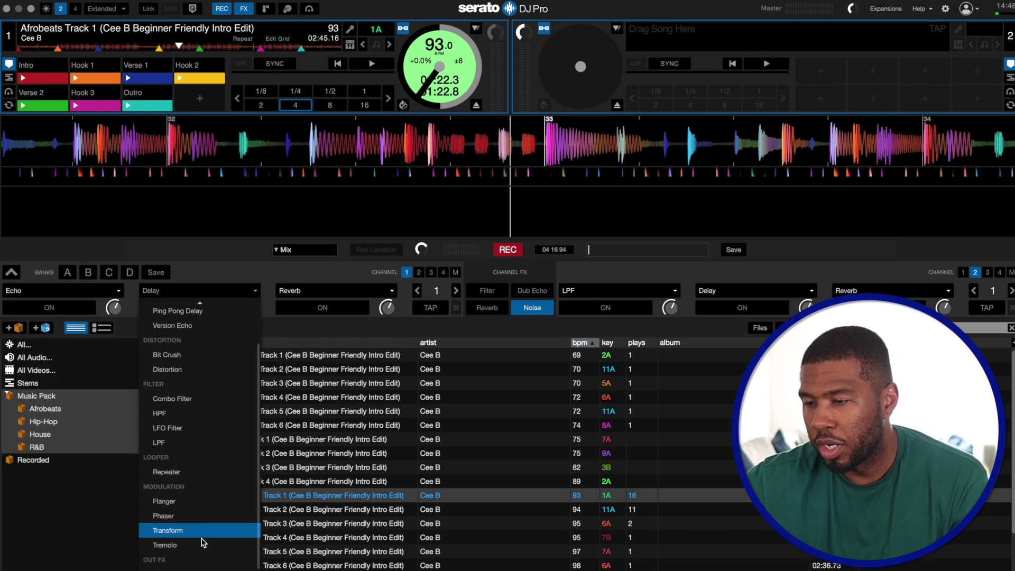
scroll(186, 479, down, 3)
click(186, 478)
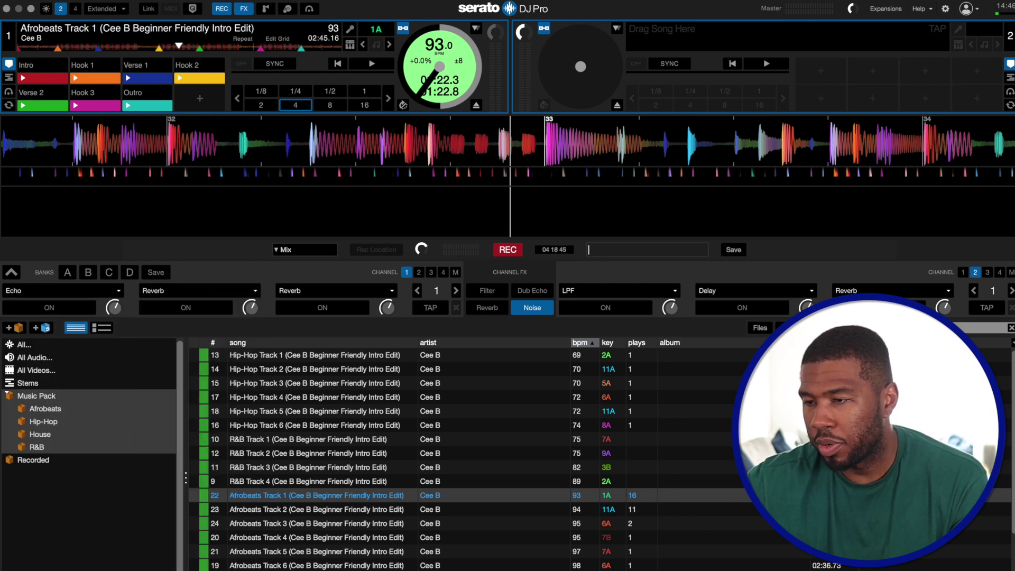
click(311, 292)
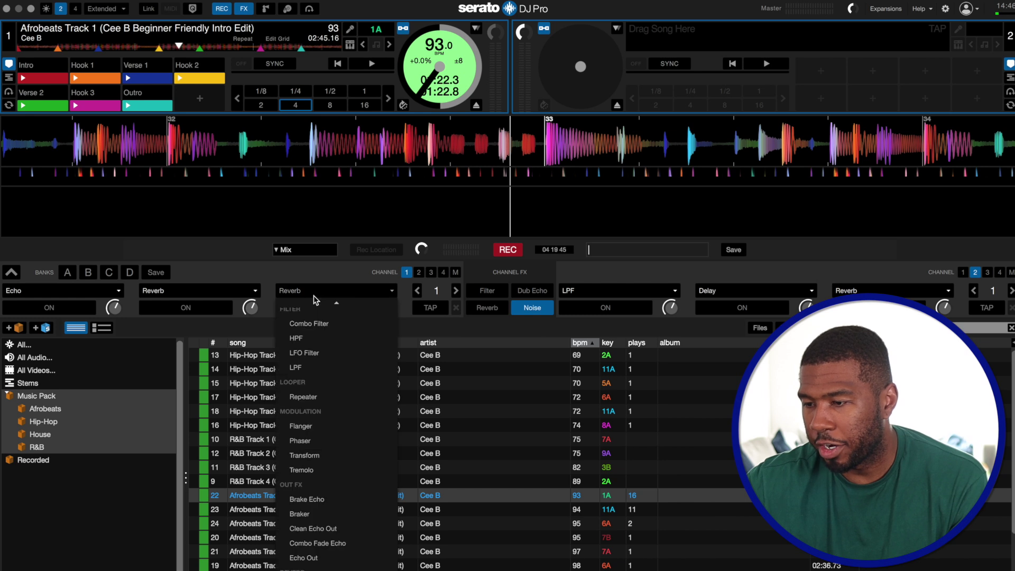
click(350, 529)
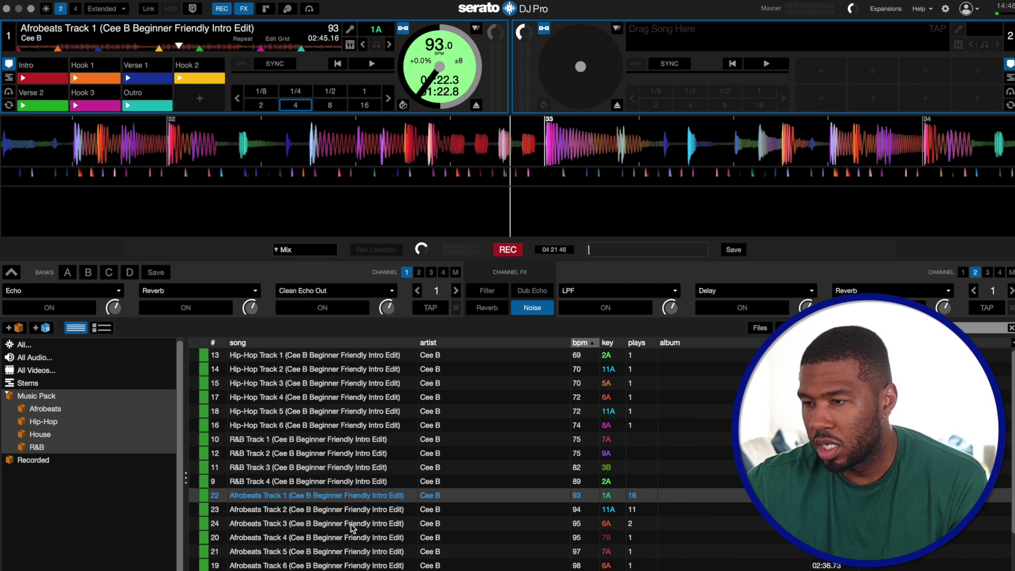
Step: Save these effects as bank A, check banks B, C and D, then return to A
click(156, 274)
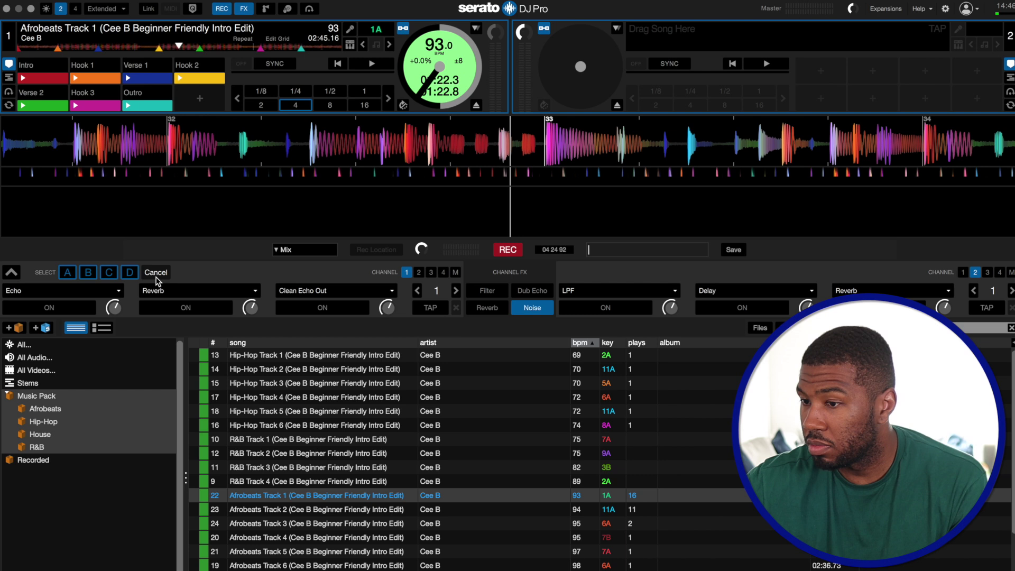
click(70, 275)
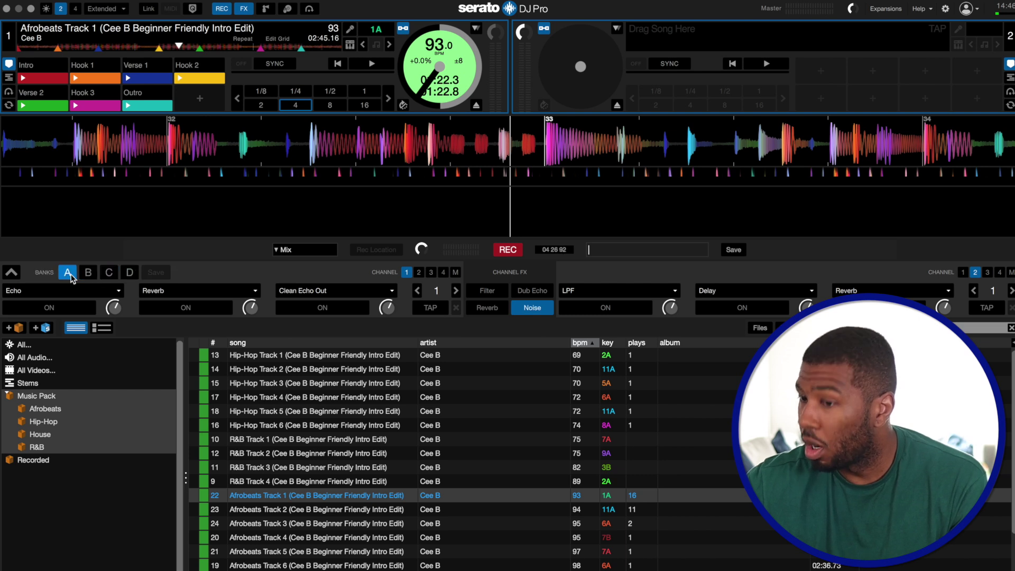
click(89, 274)
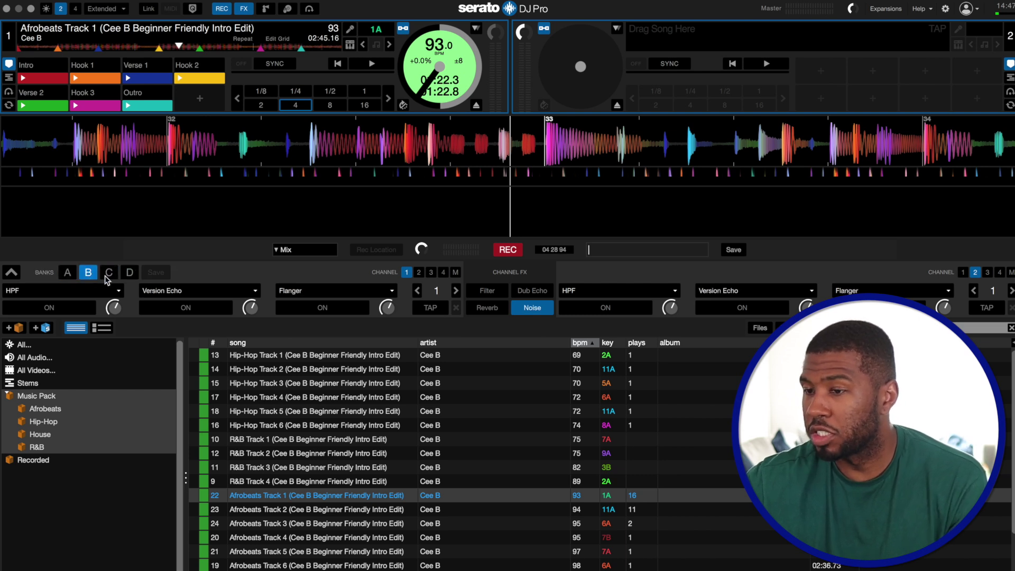
click(109, 272)
click(130, 273)
click(68, 273)
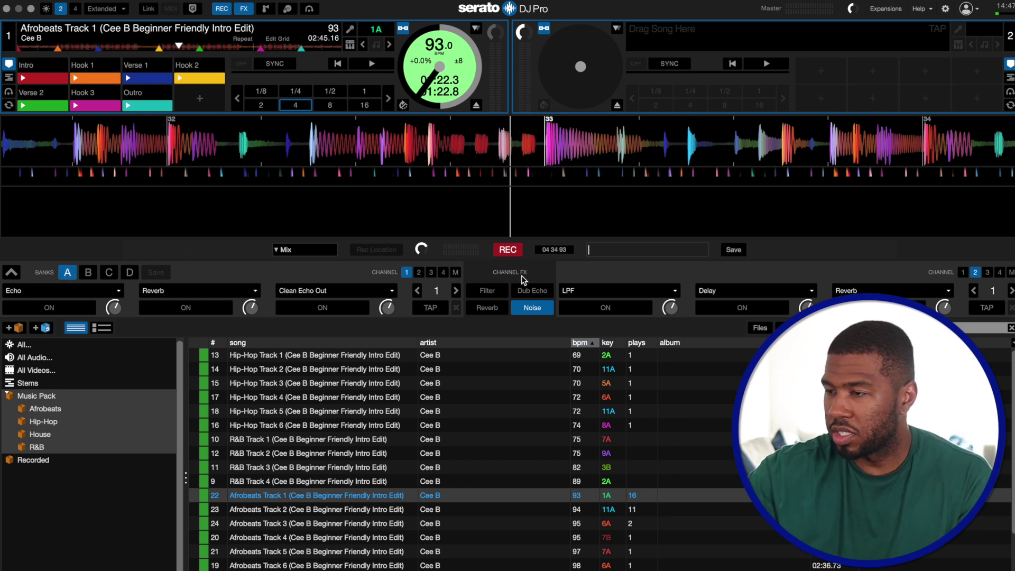
Step: Set the second unit's slots to Repeater, Ping Pong Delay and Phaser
click(675, 291)
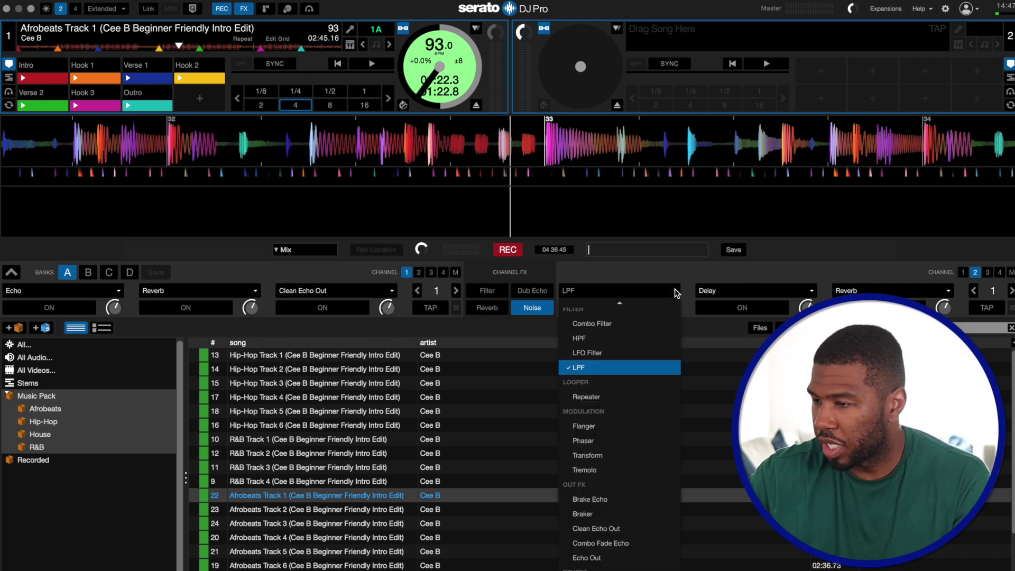
click(642, 397)
click(740, 291)
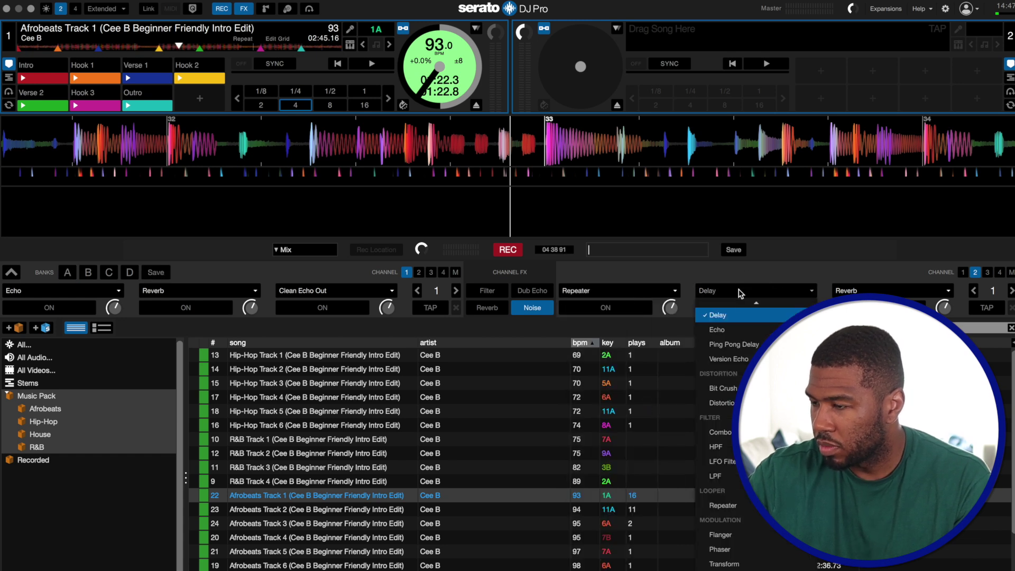
click(740, 344)
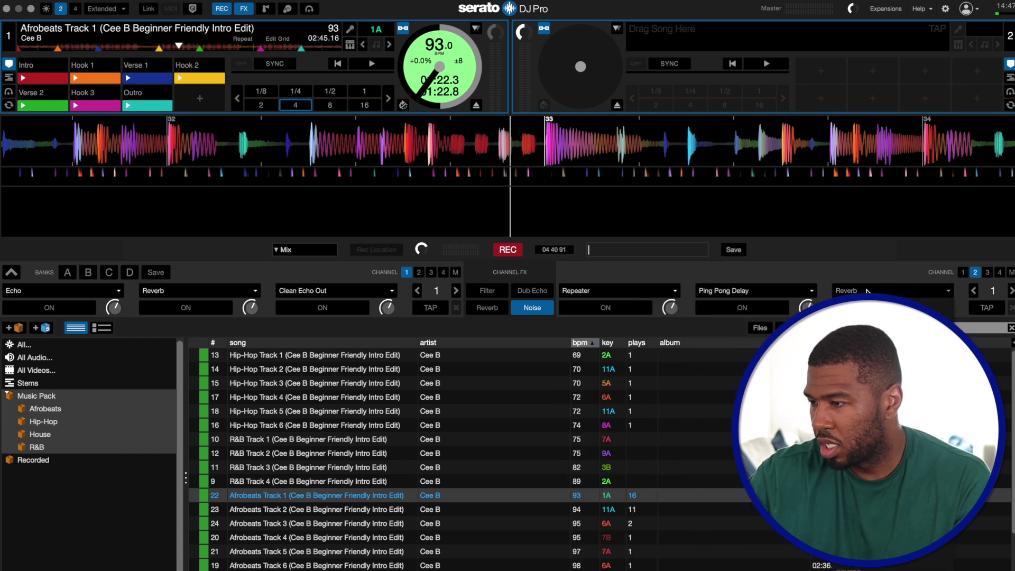
click(888, 370)
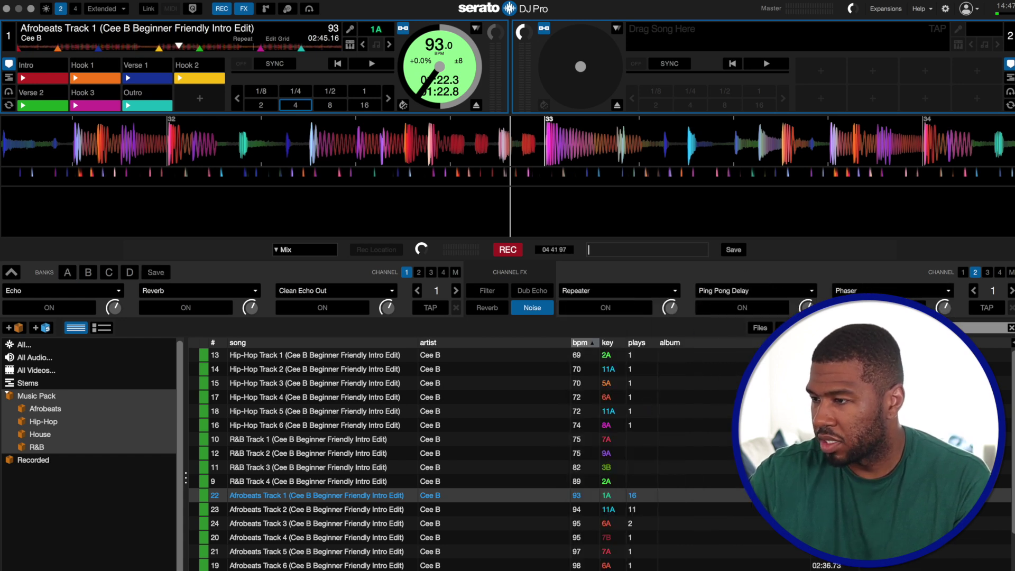
Step: Save the updated six-effect set to bank A and recall it
click(155, 272)
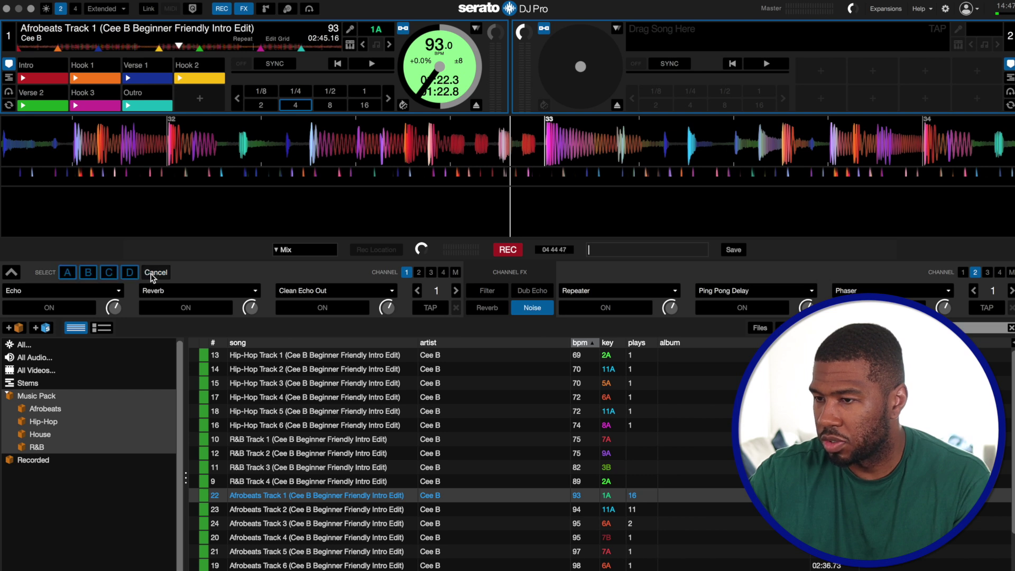
click(67, 273)
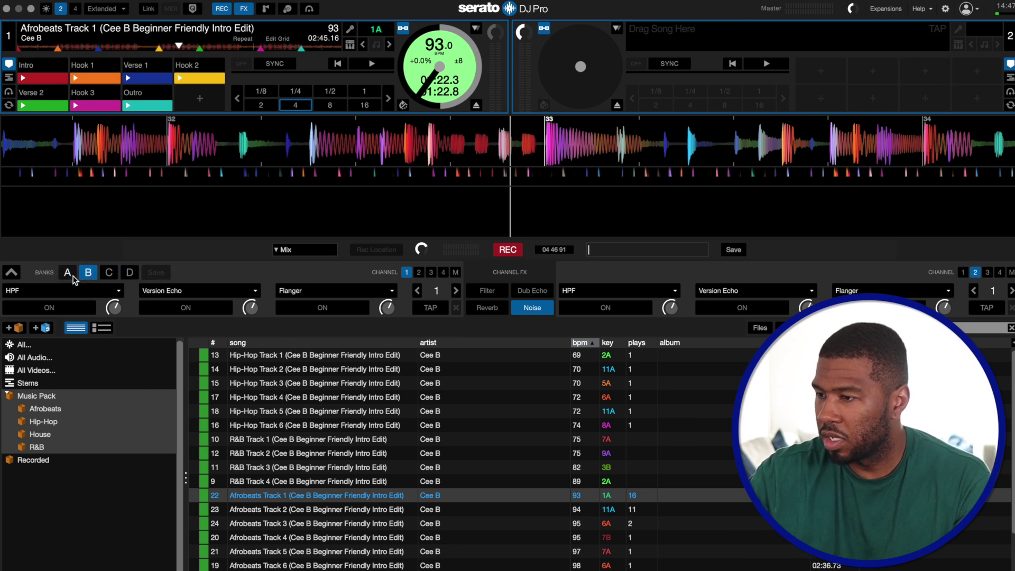
click(68, 272)
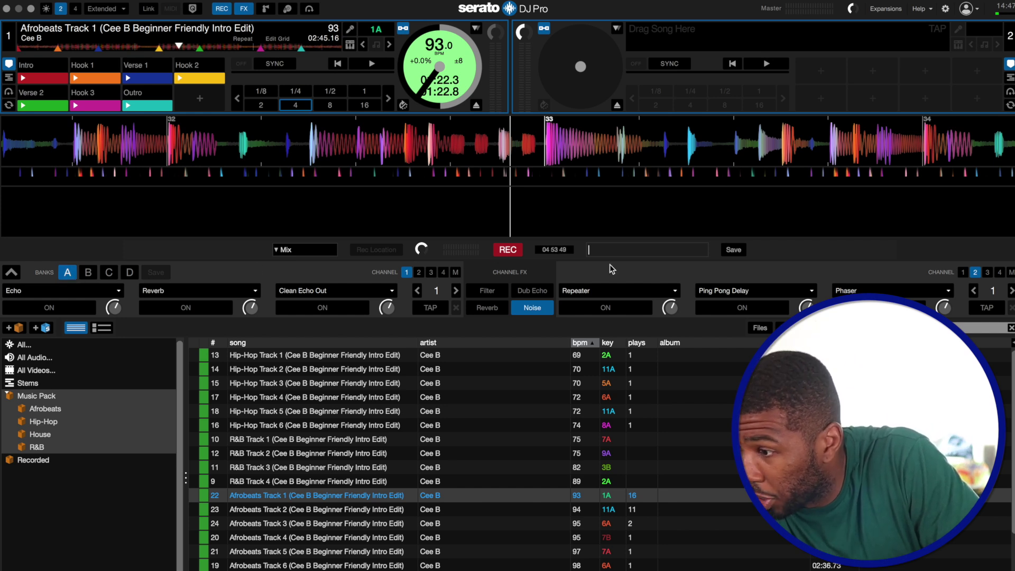
Step: Switch to the Chrome desktop and open the Serato DJ Pro 3.2.0 release notes link
key(ctrl+Up)
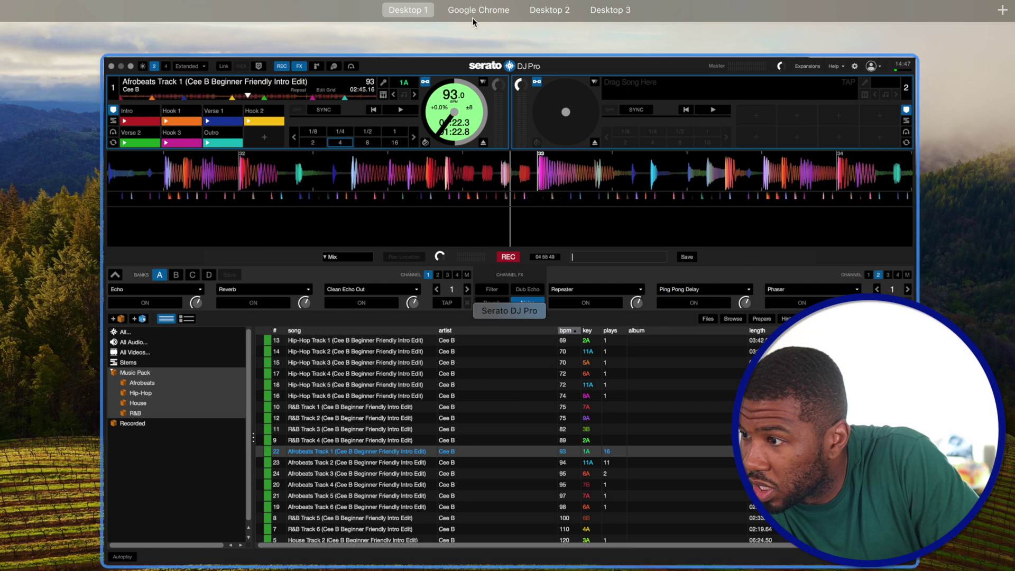
key(ctrl+Right)
scroll(313, 421, down, 7)
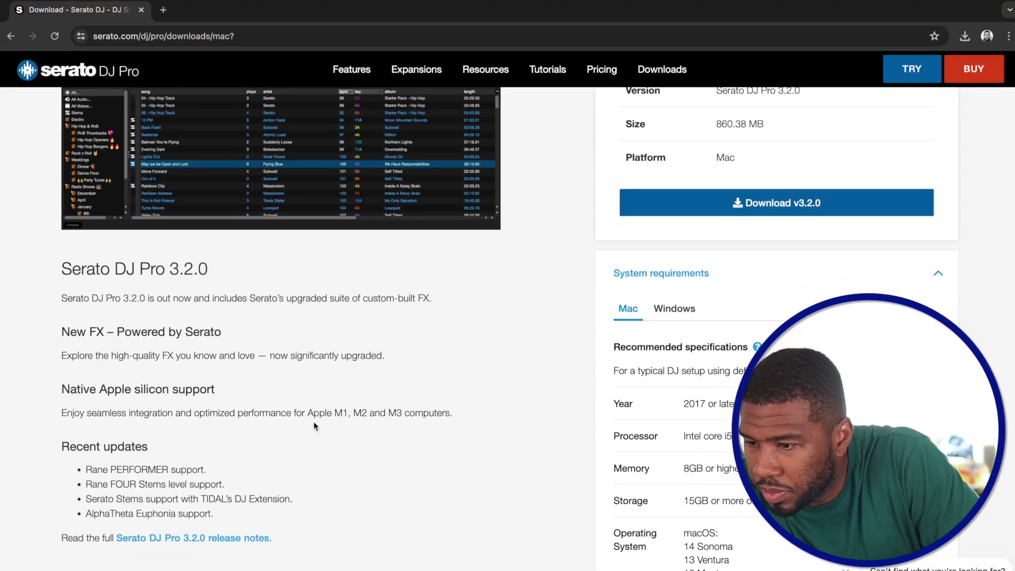
click(197, 477)
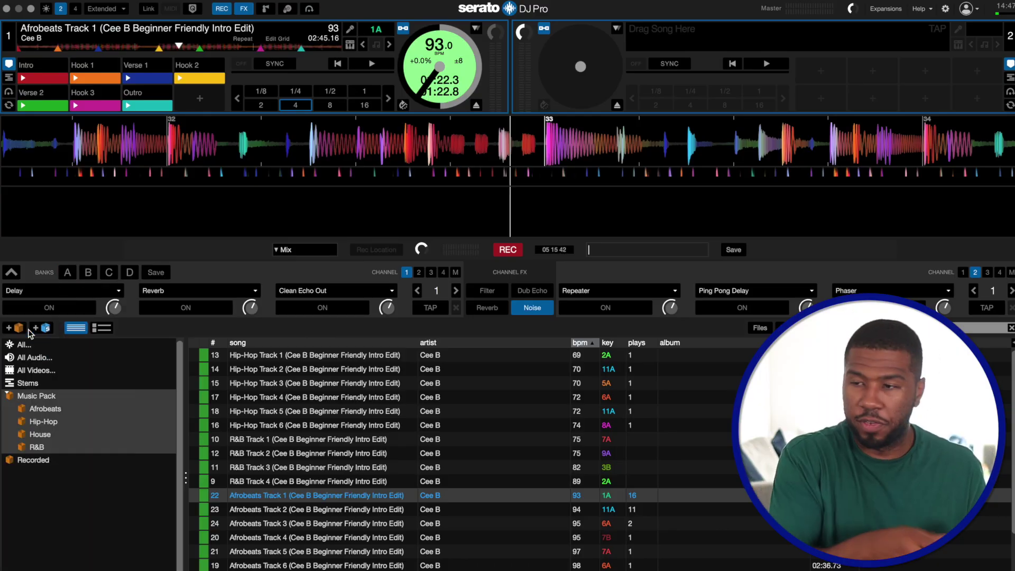
Step: Play Afrobeats Track 1 from its Intro cue and try Delay, then Echo, in FX slot 1
key(1)
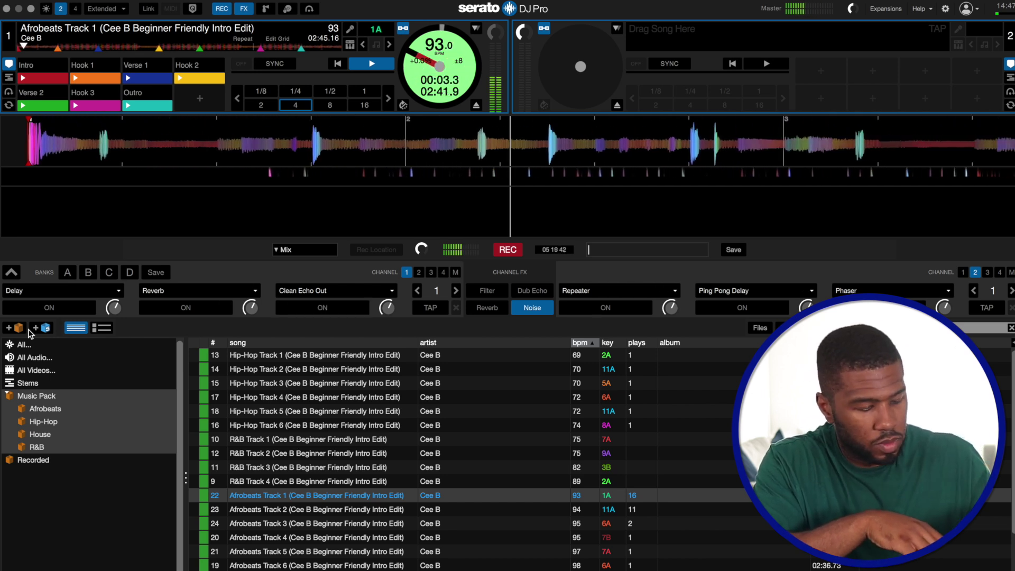
key(ctrl+1)
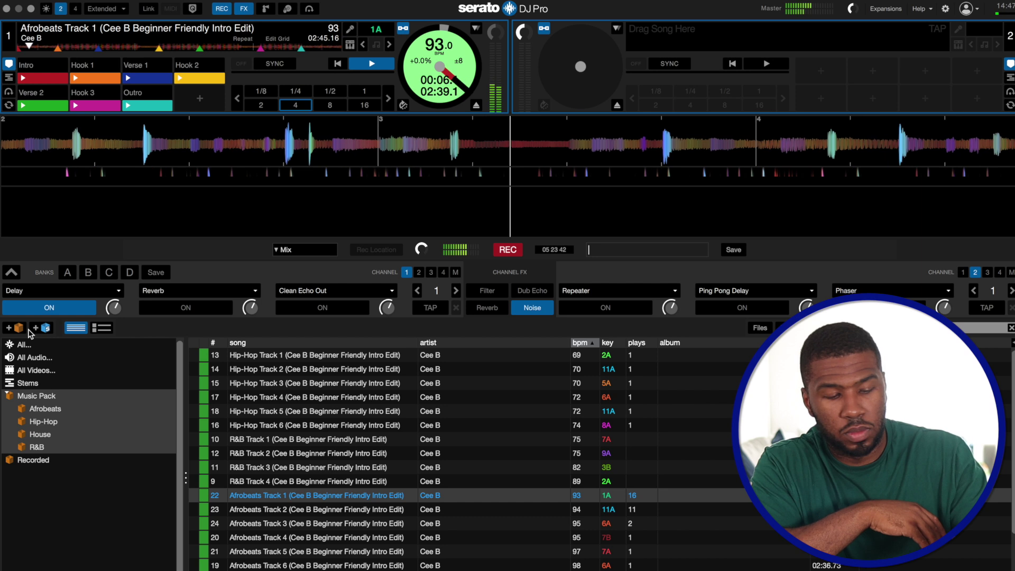
key(ctrl+1)
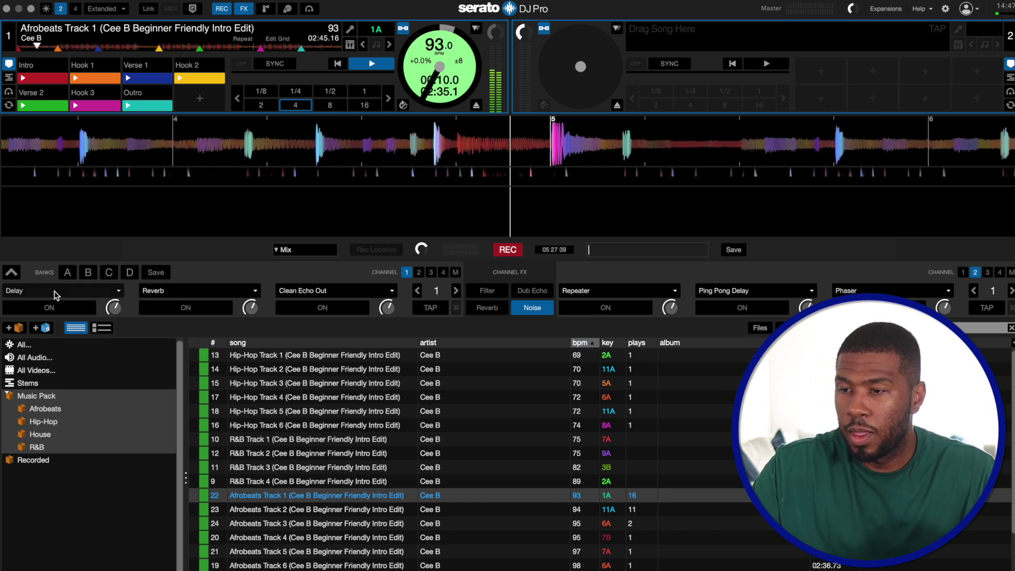
click(57, 294)
click(39, 344)
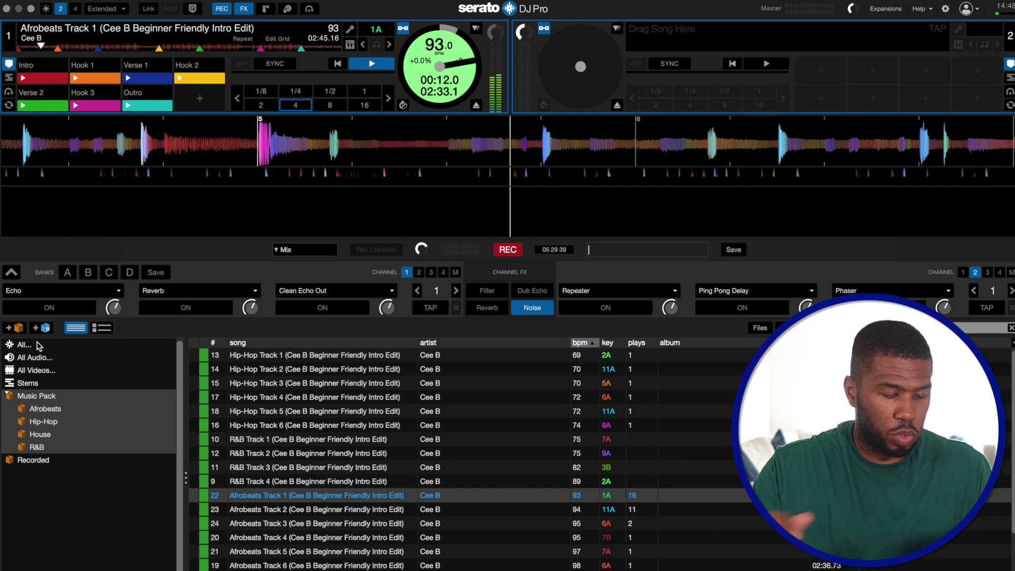
key(ctrl+1)
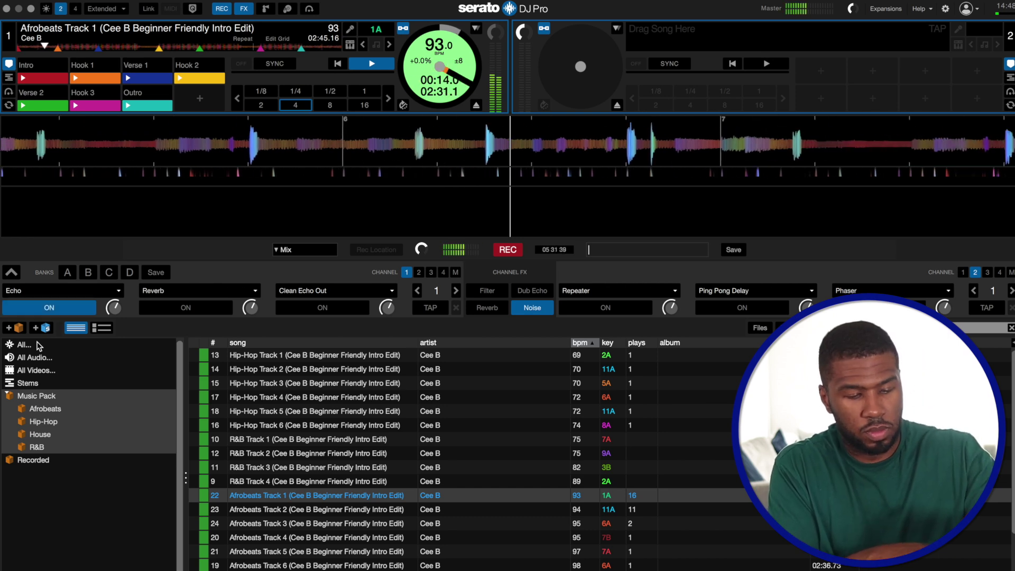
key(ctrl+1)
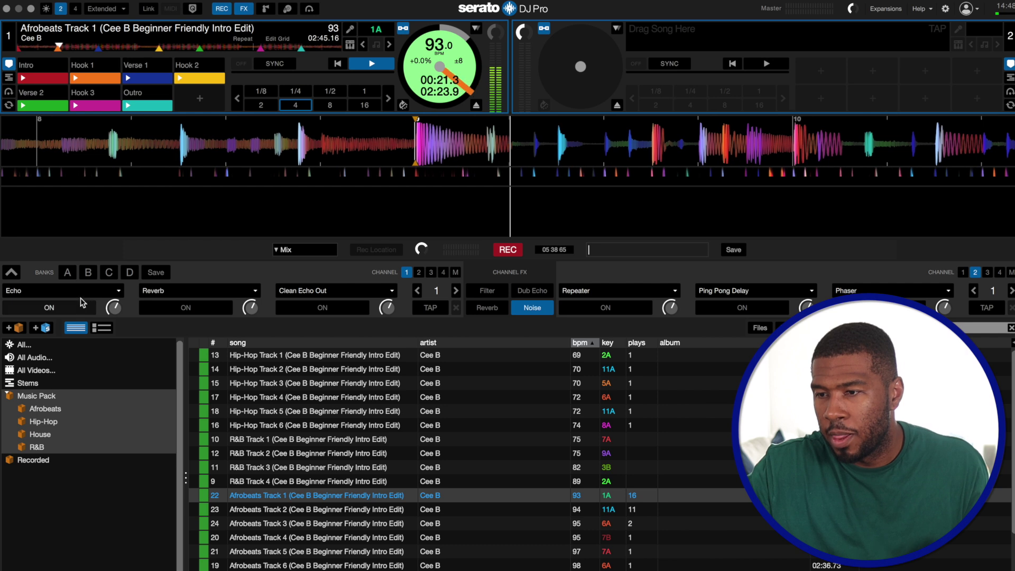
Step: Switch the first slot to Ping Pong Delay, try it, and set its timing to 1/2 beat
click(81, 292)
click(51, 363)
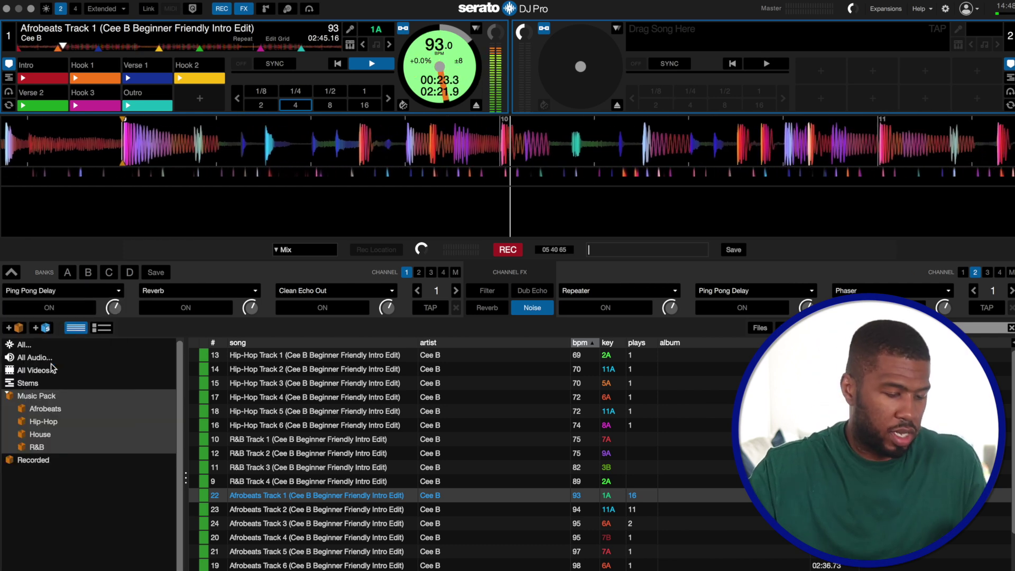
key(ctrl+1)
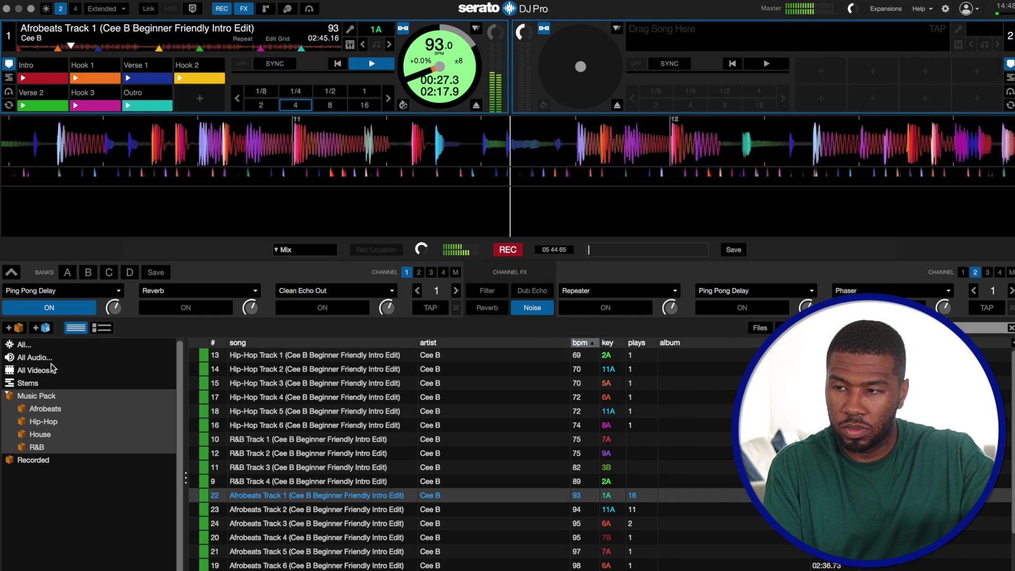
key(ctrl+1)
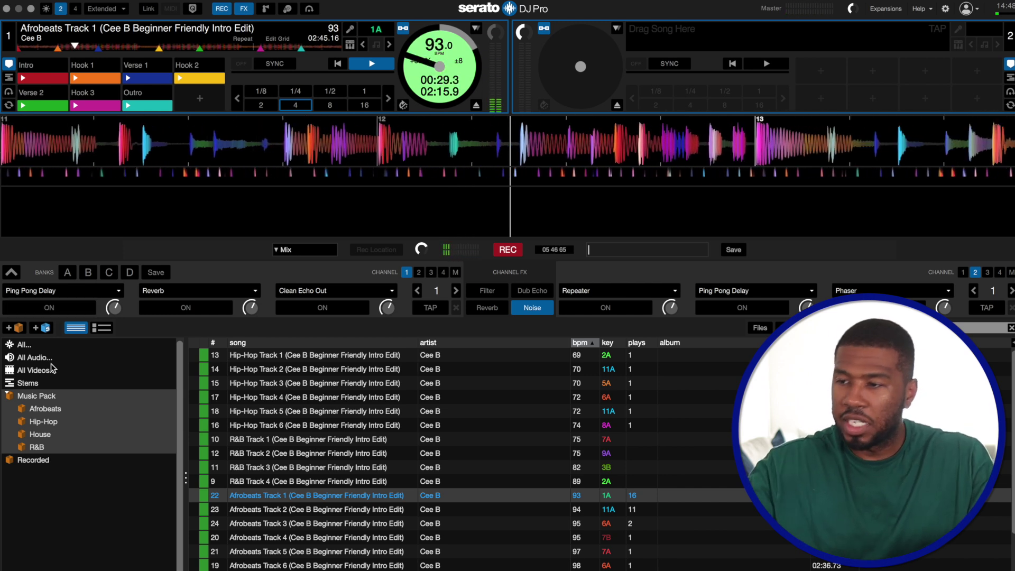
click(418, 291)
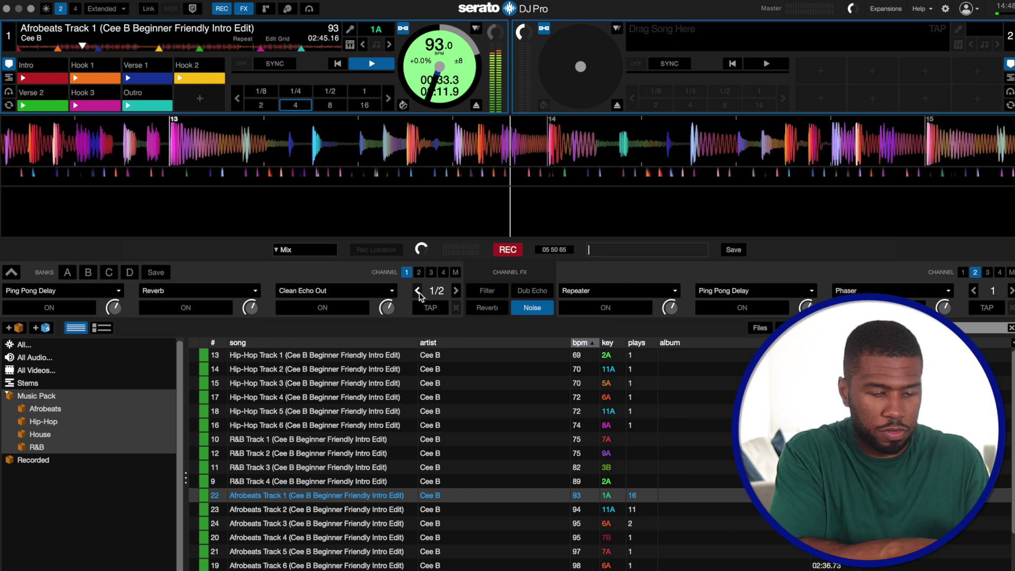
key(ctrl+1)
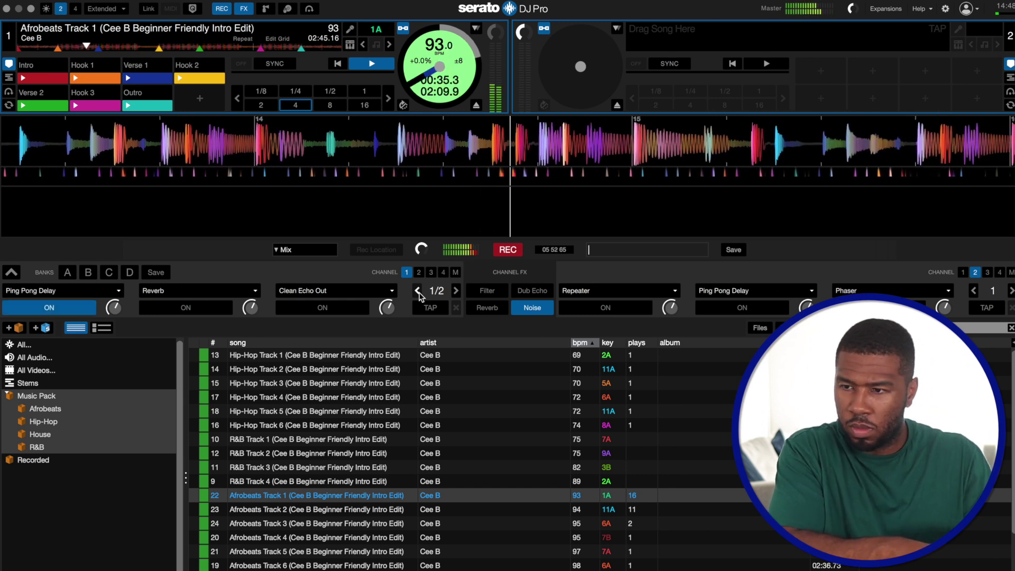
key(ctrl+1)
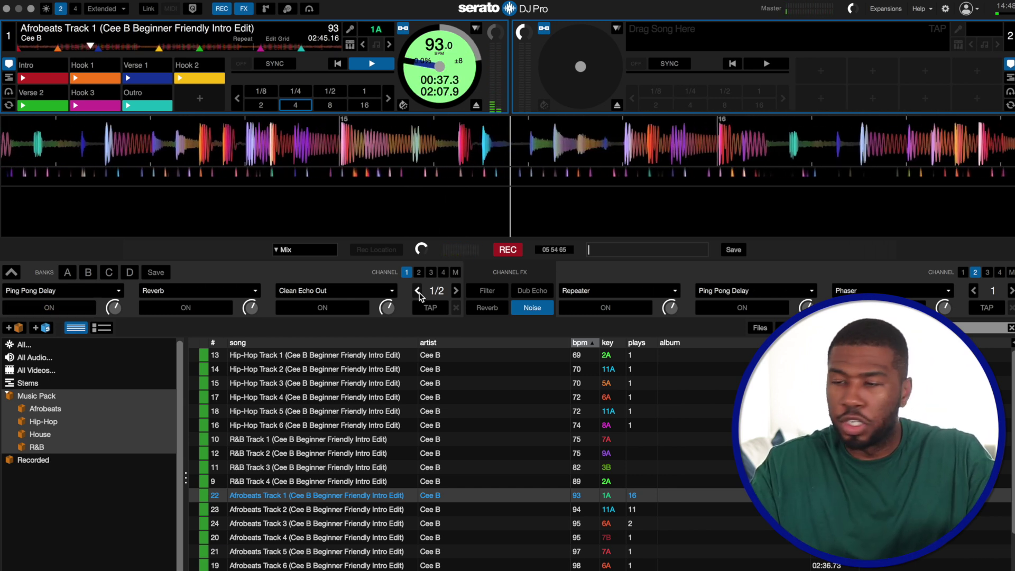
Step: Try Version Echo, then Bit Crush, in the first FX slot on the playing track
click(87, 285)
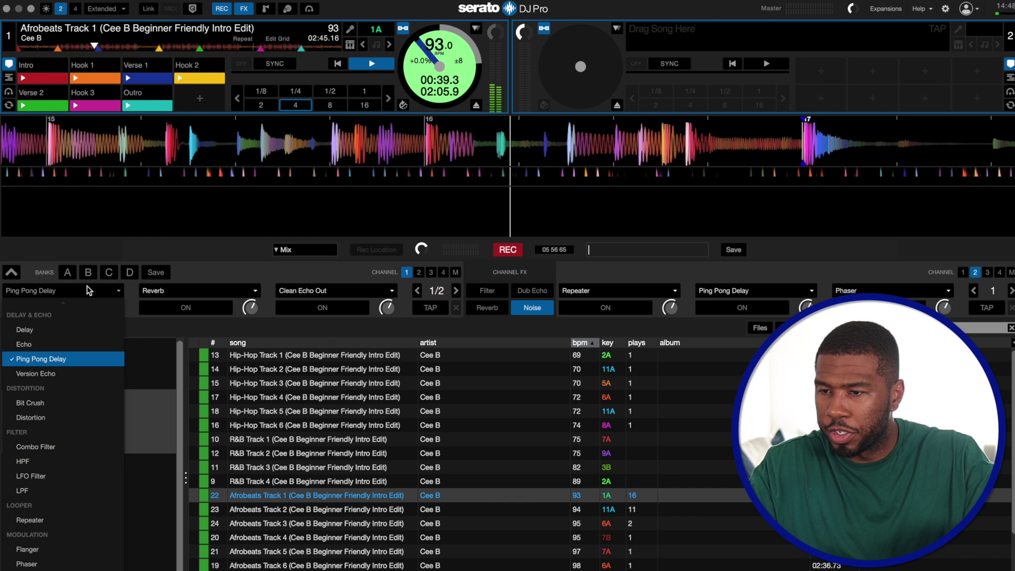
click(74, 378)
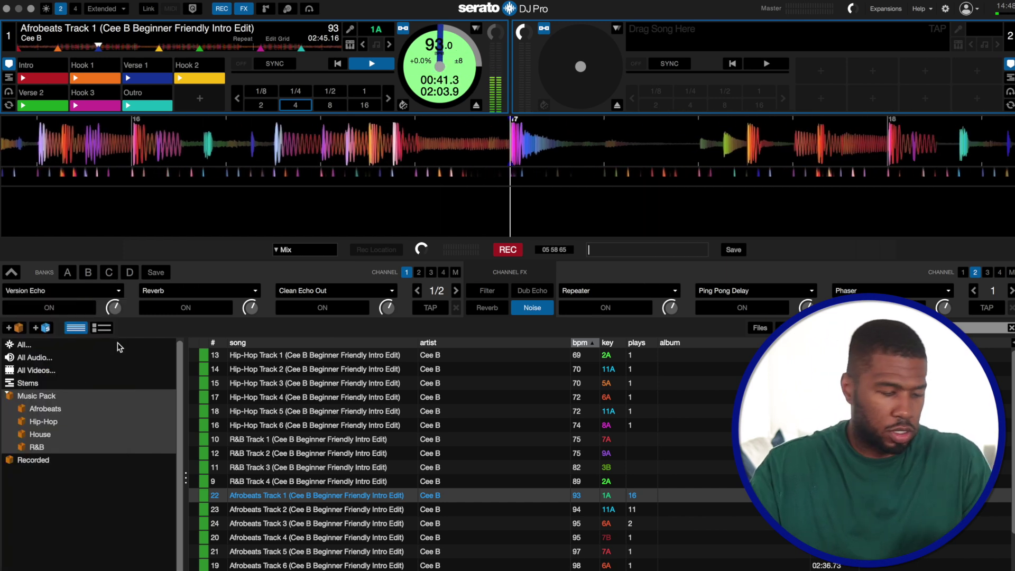
key(ctrl+1)
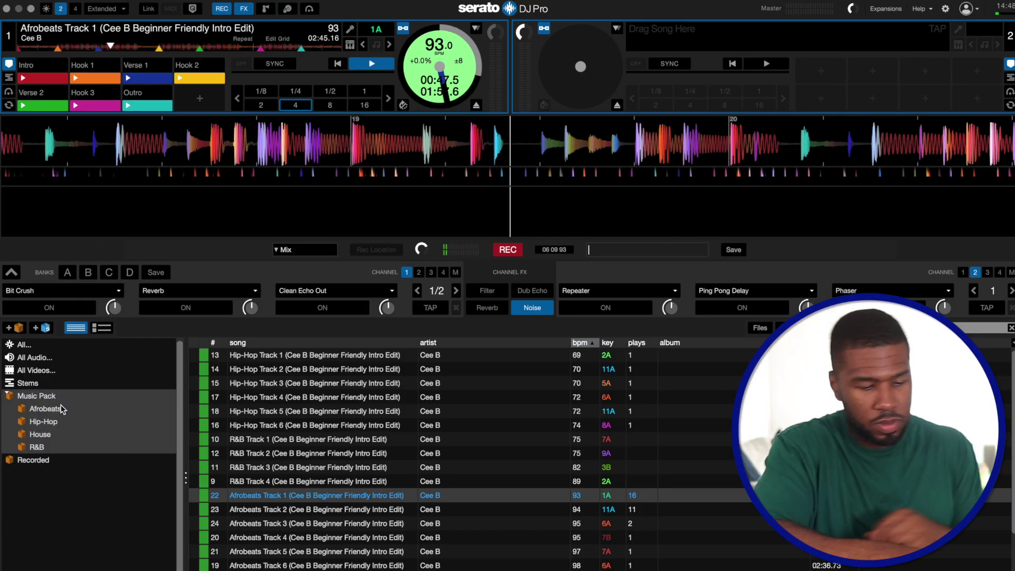
key(ctrl+1)
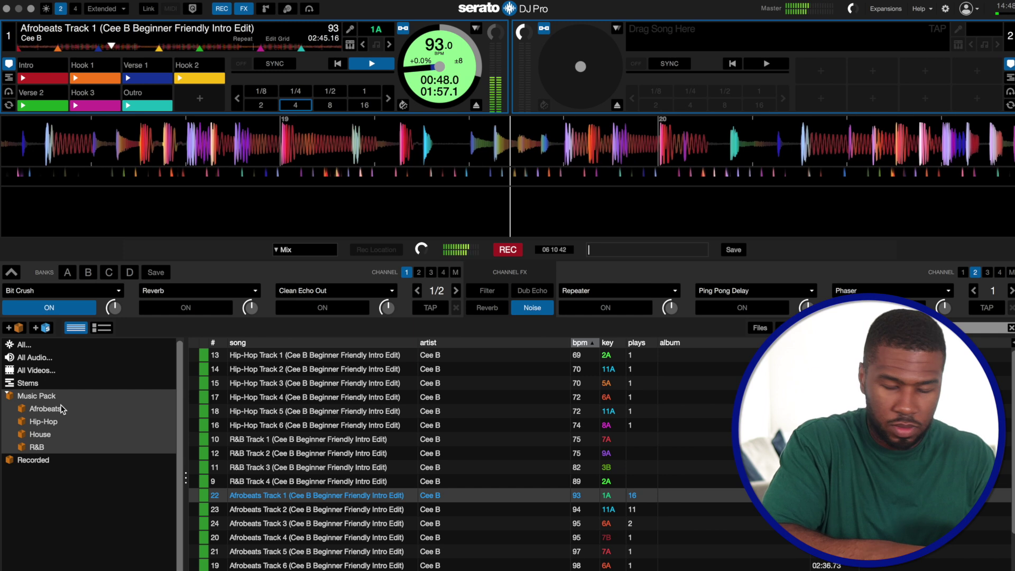
key(ctrl+1)
key(ctrl+1)
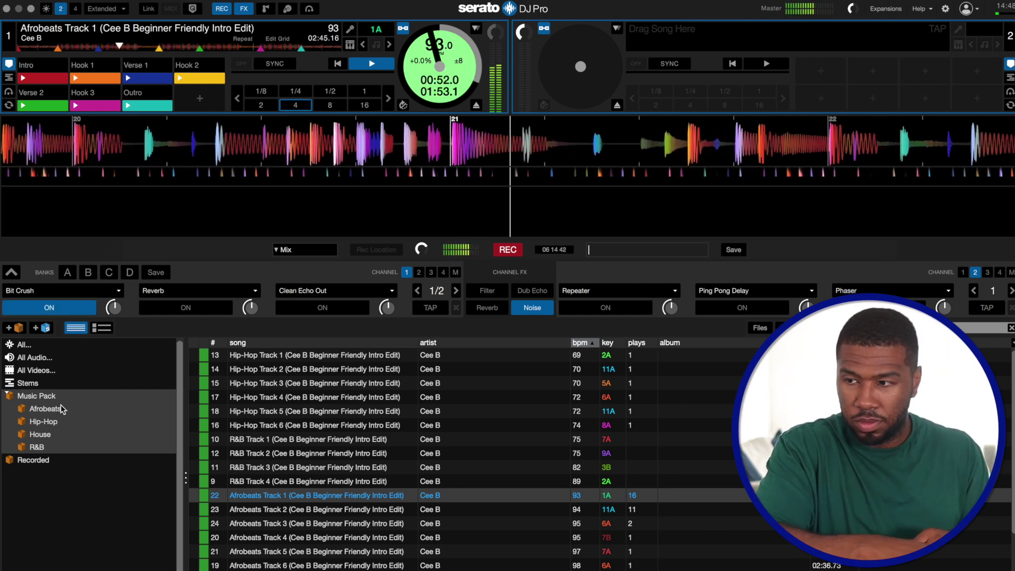
key(ctrl+1)
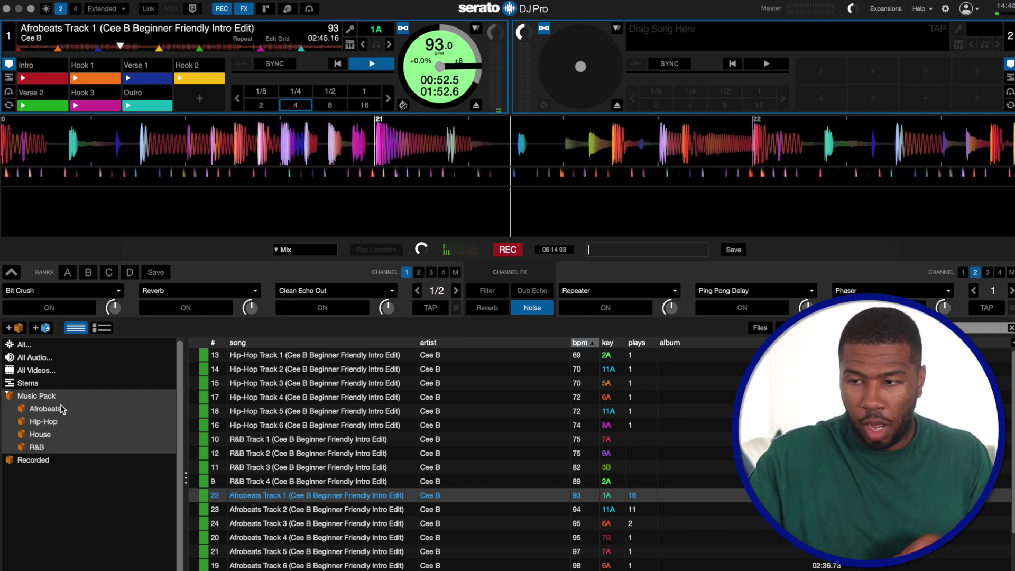
Step: Load Distortion into the first slot, try it, then pause the track with the effect off
click(106, 291)
click(55, 414)
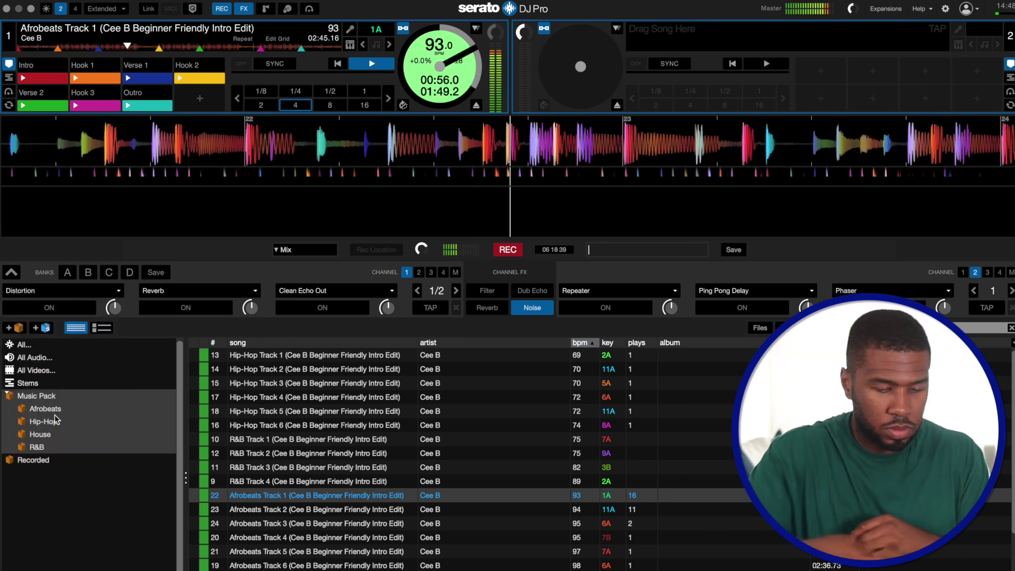
key(ctrl+1)
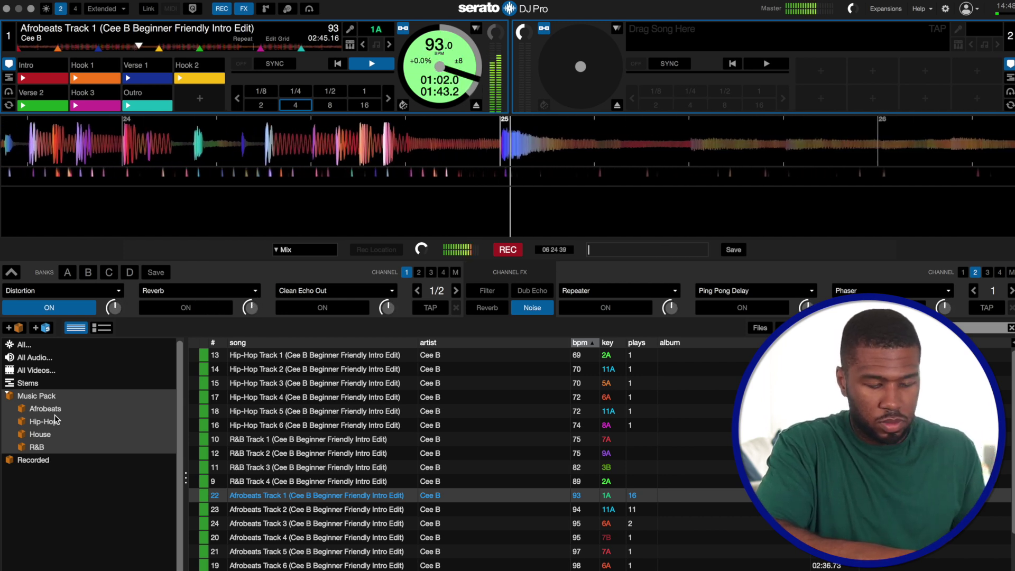
key(ctrl+1)
key(space)
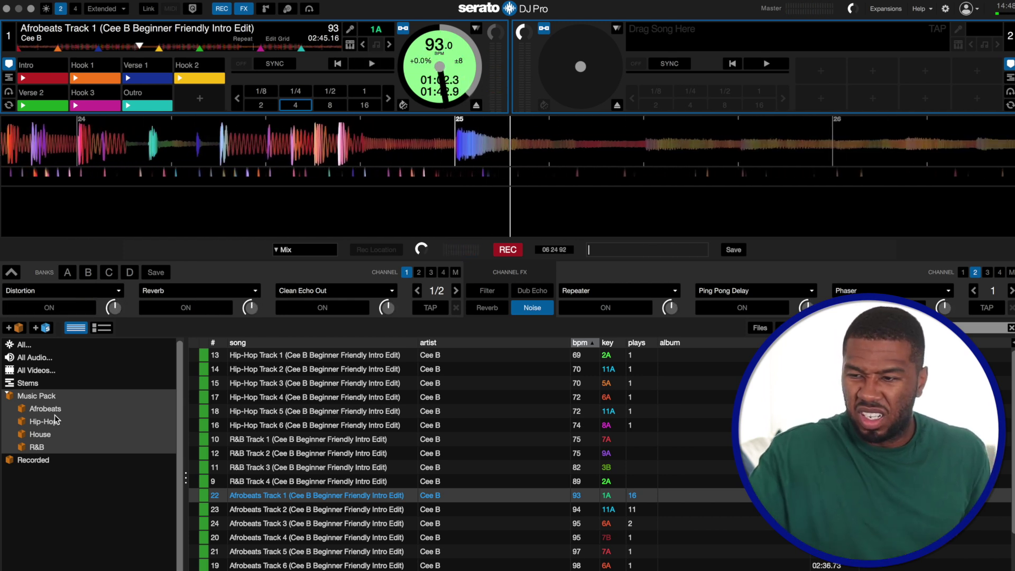
Step: Load Combo Filter into the first FX slot and switch it on with the track playing
click(96, 295)
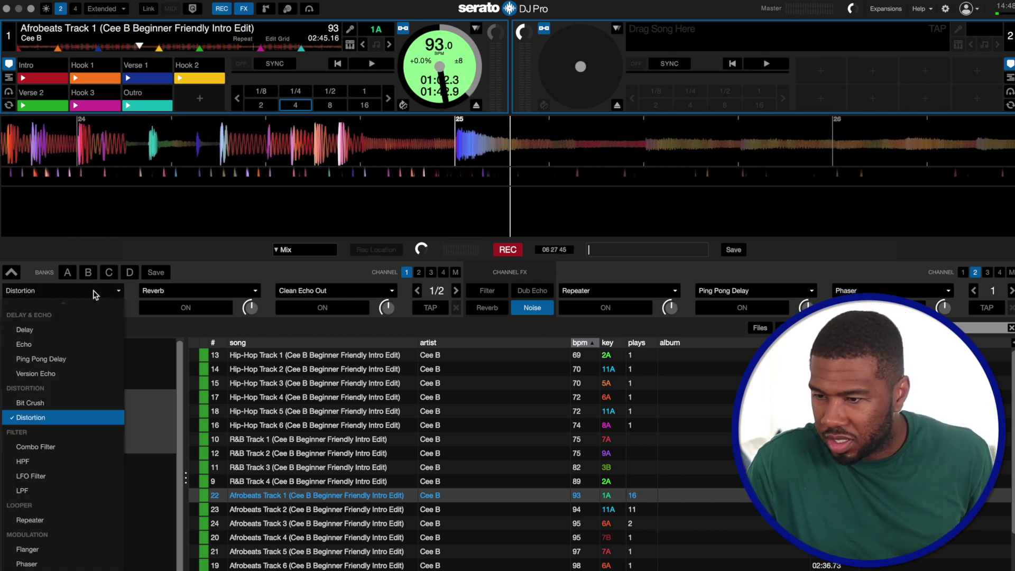
click(72, 446)
key(space)
key(ctrl+1)
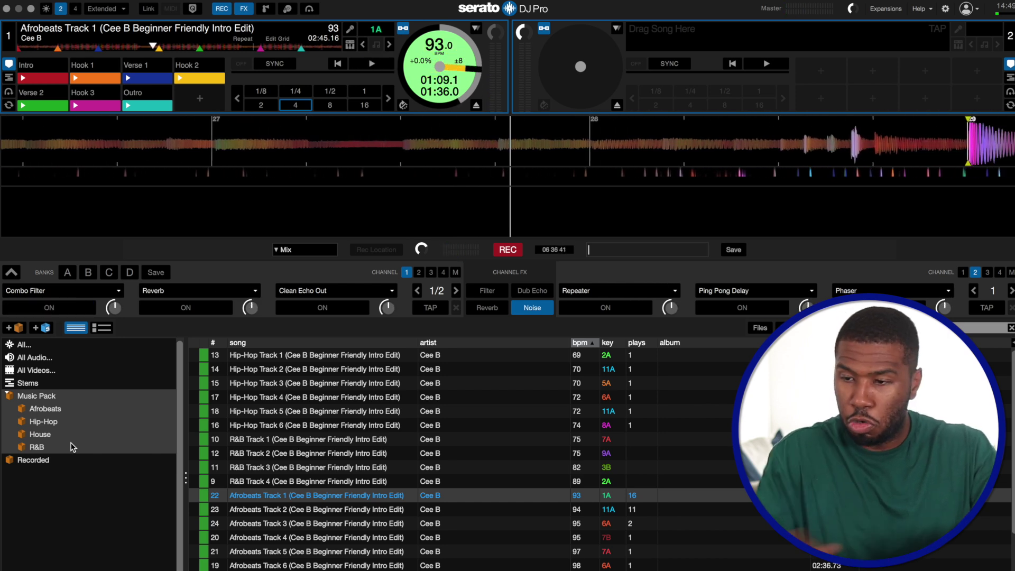
Step: Swap the first slot's effect to HPF, then to LFO Filter
click(82, 285)
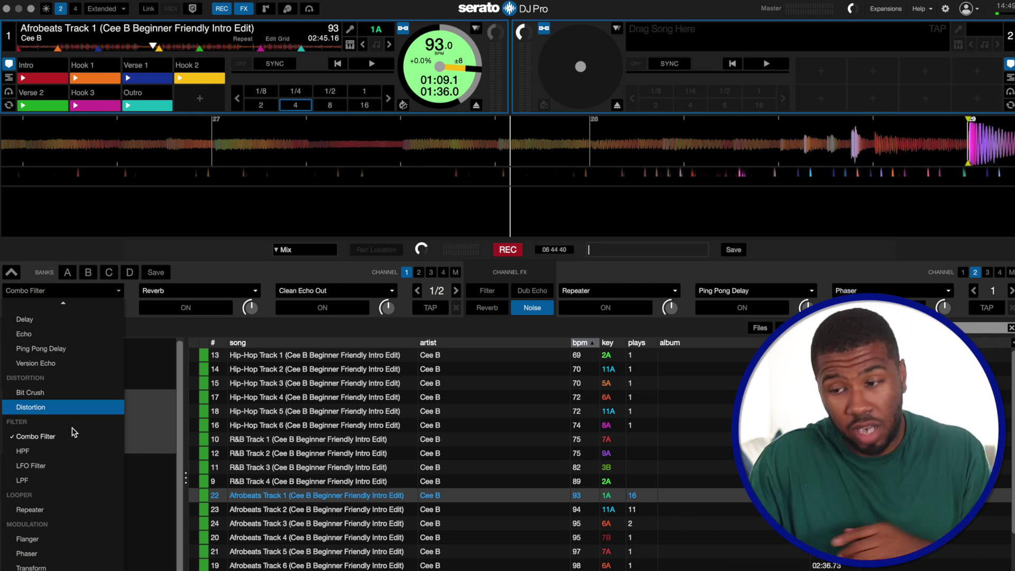
click(69, 462)
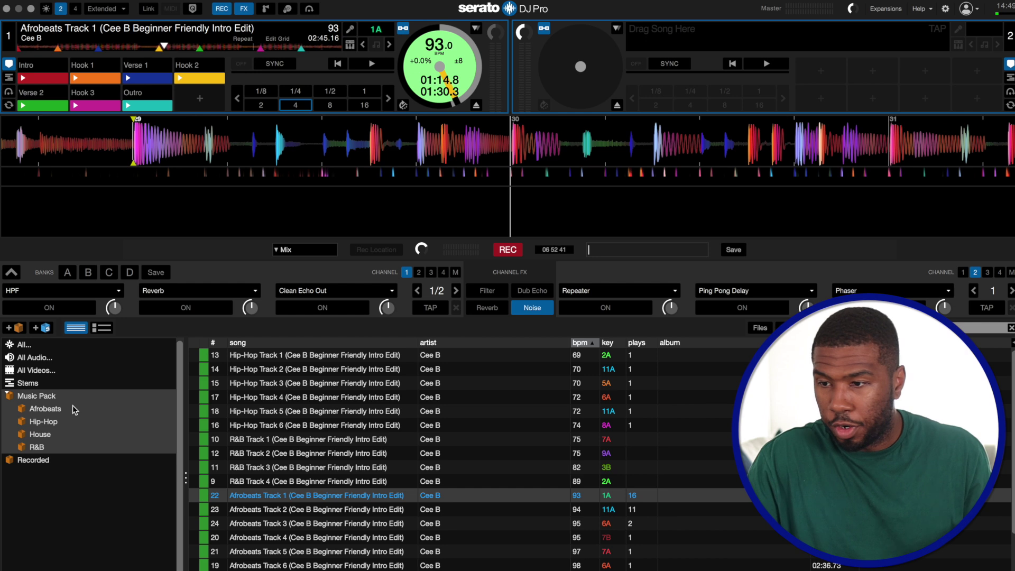
click(58, 291)
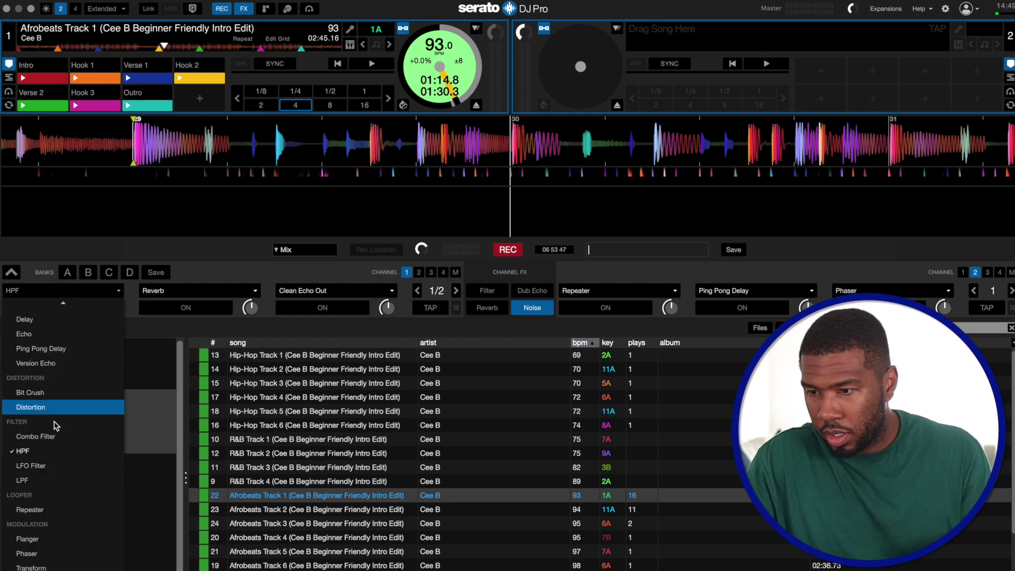
click(52, 466)
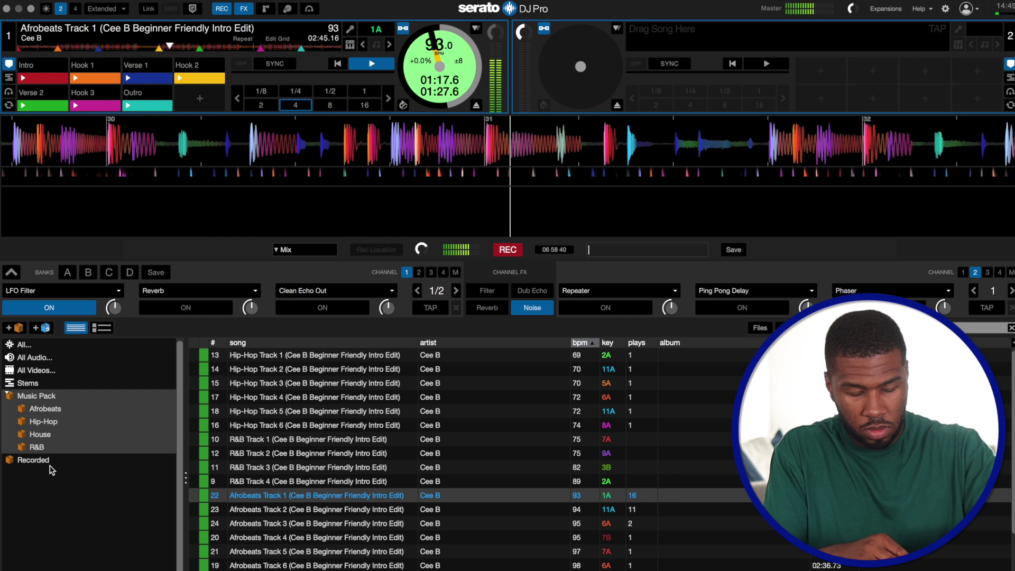
Step: Load Afrobeats Track 2 onto deck 1 and try LPF in the first FX slot
key(w)
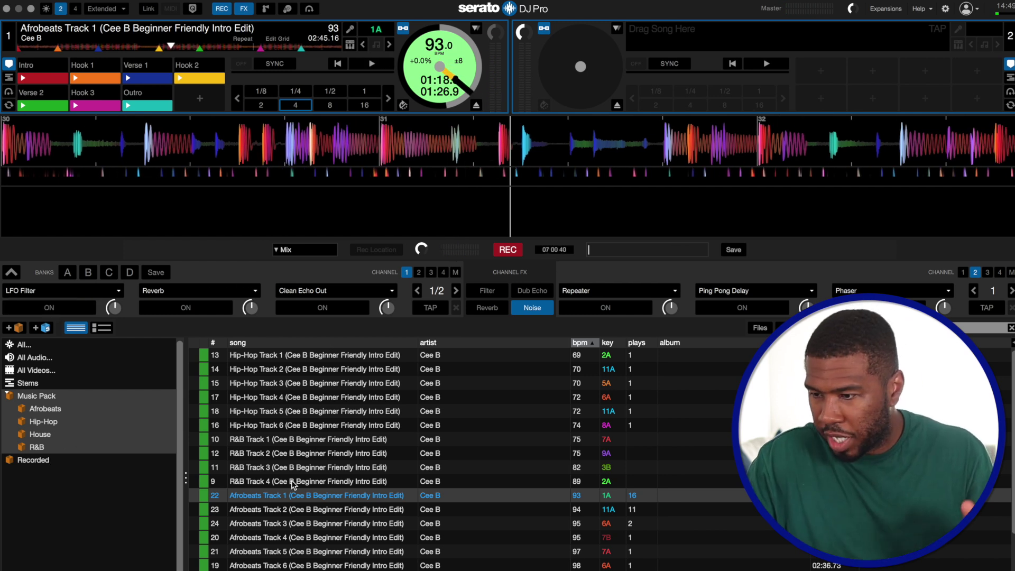
scroll(291, 480, down, 1)
click(288, 494)
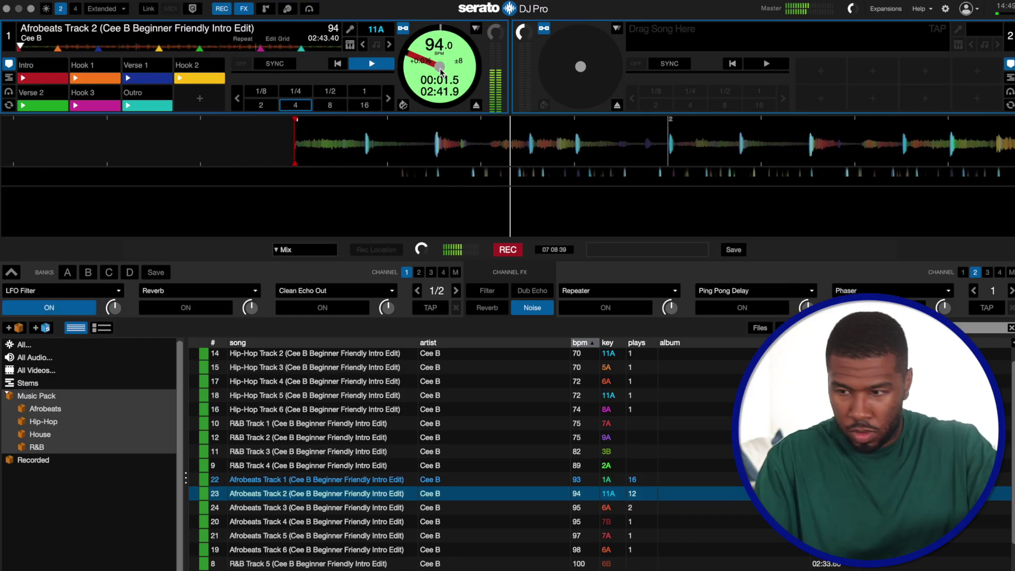
click(54, 292)
click(51, 477)
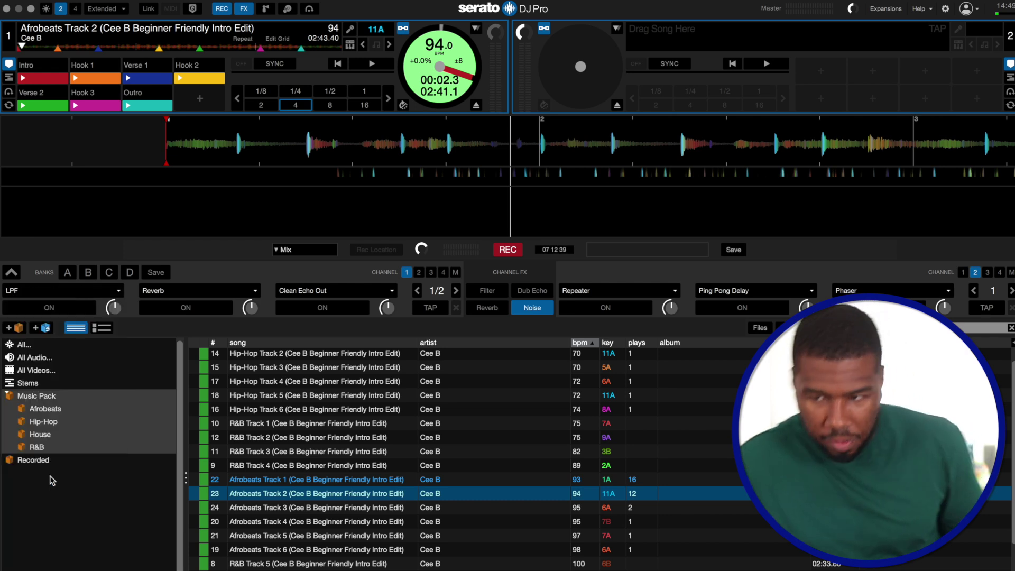
key(w)
key(ctrl+1)
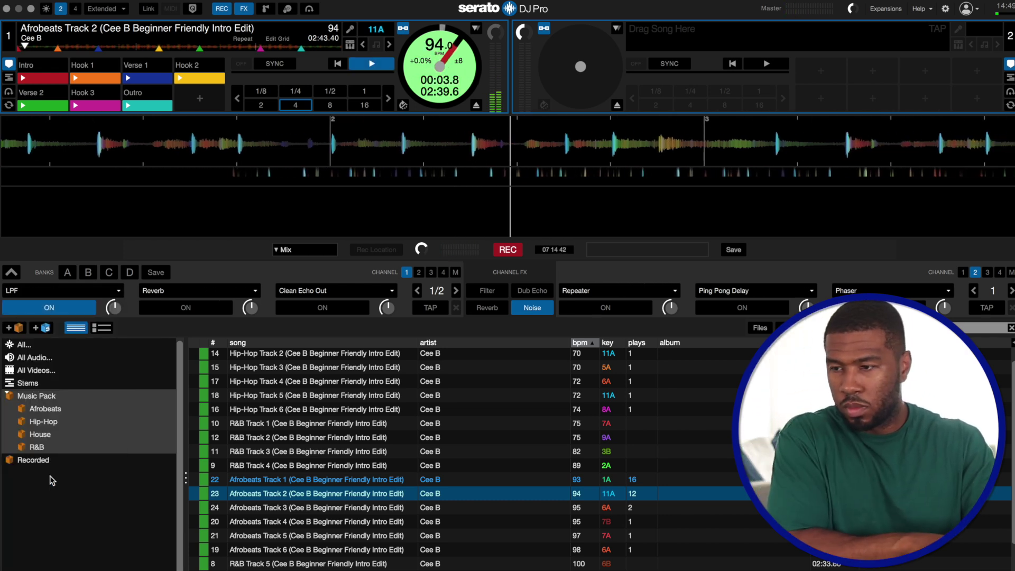
key(ctrl+1)
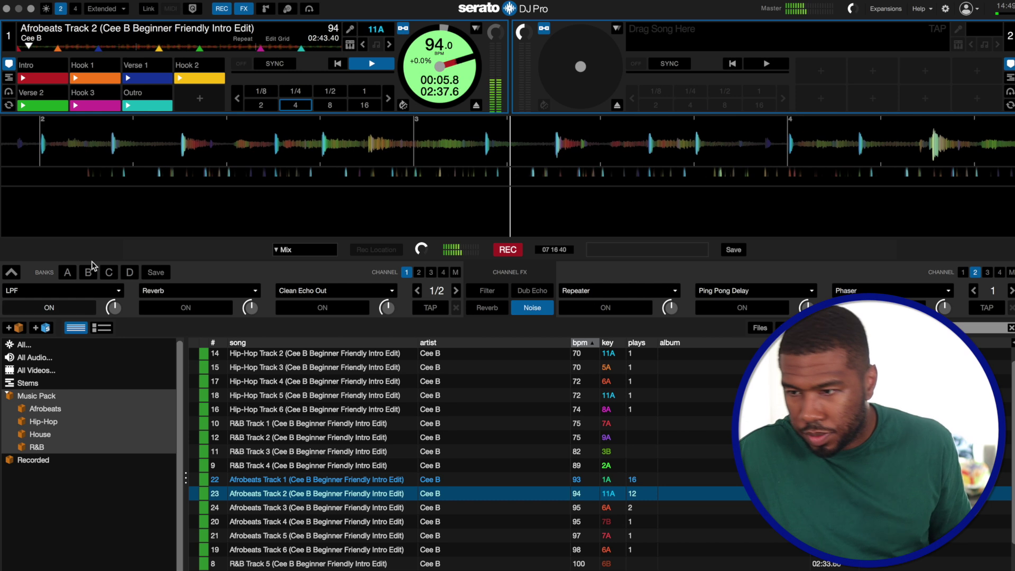
key(w)
Step: Try Repeater, then Phaser, in the first slot with the track playing
click(82, 289)
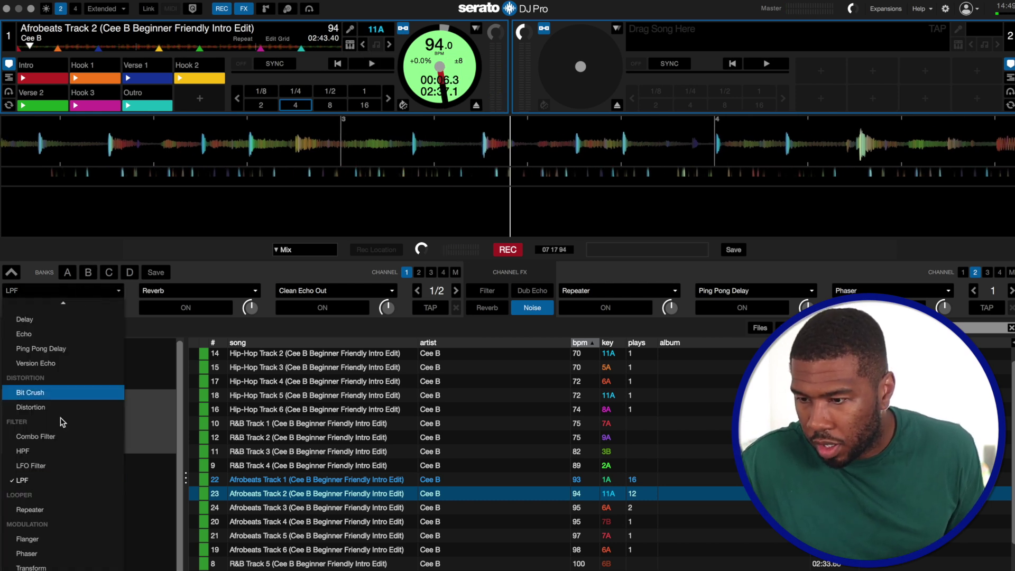
click(37, 508)
key(w)
key(ctrl+1)
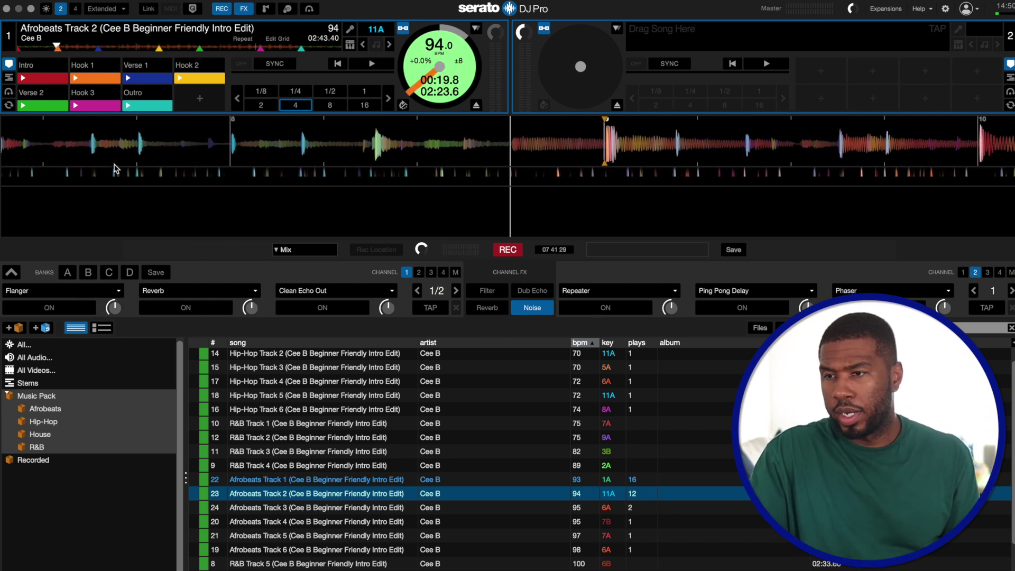
click(90, 295)
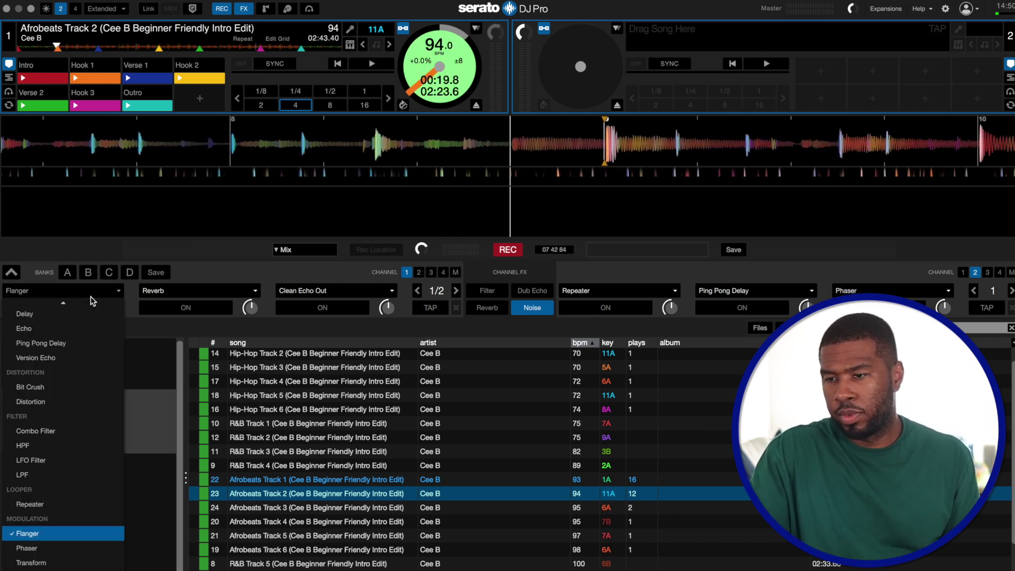
click(51, 550)
key(space)
key(ctrl+1)
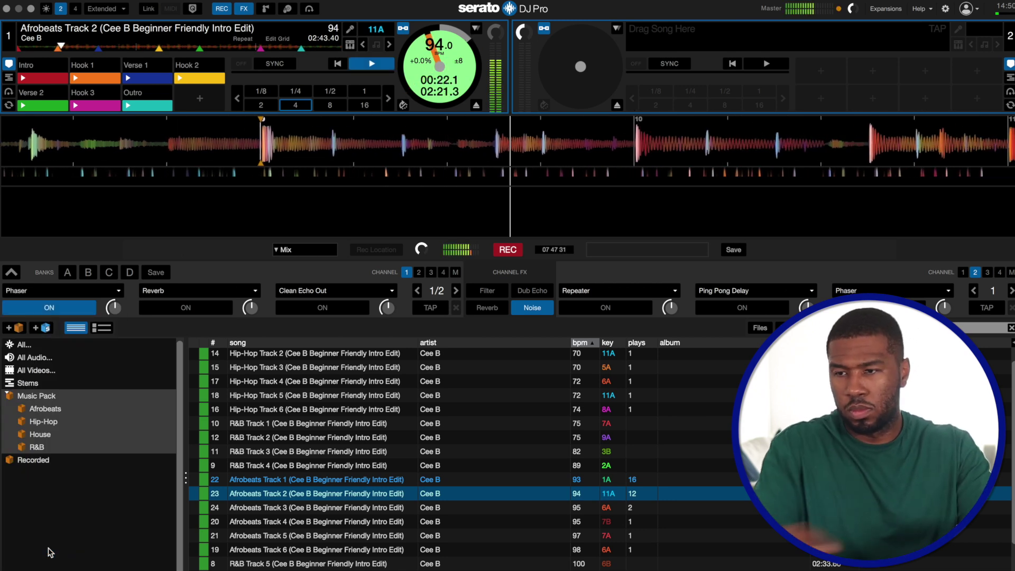
Step: Load Transform into the first slot, toggle it, and leave it switched on
click(49, 307)
click(63, 290)
key(space)
scroll(51, 529, down, 2)
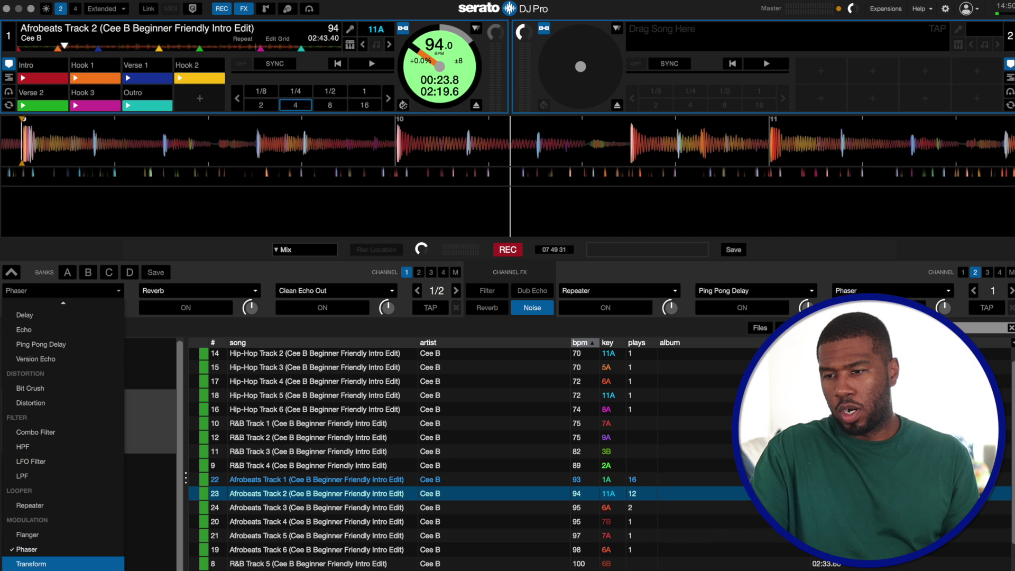
click(50, 529)
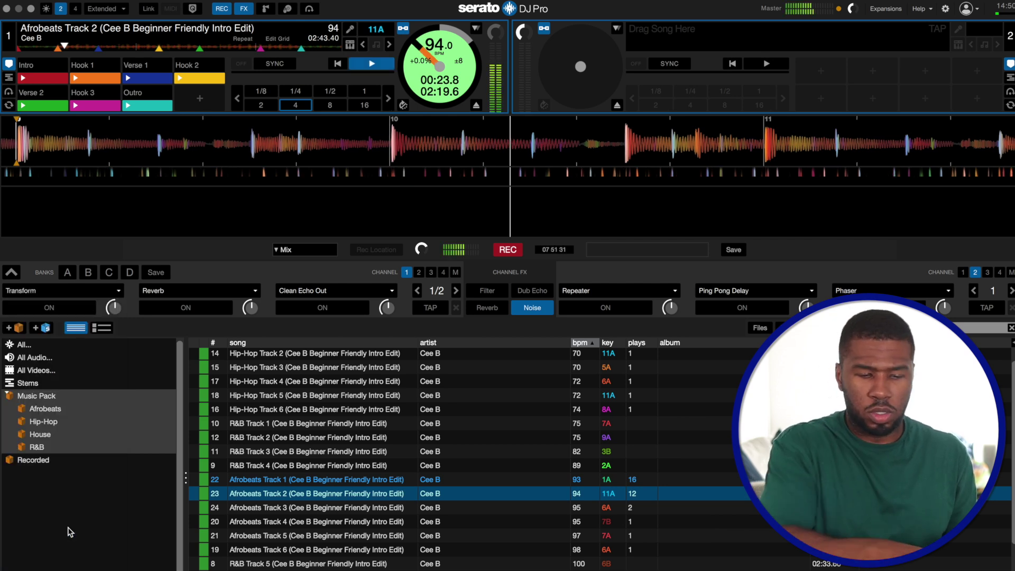
key(ctrl+1)
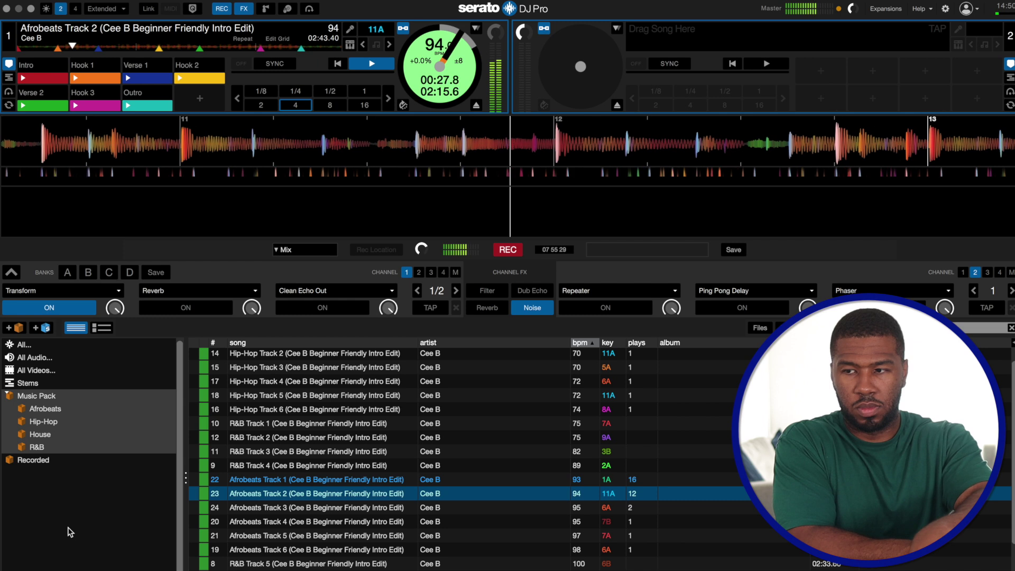
key(ctrl+1)
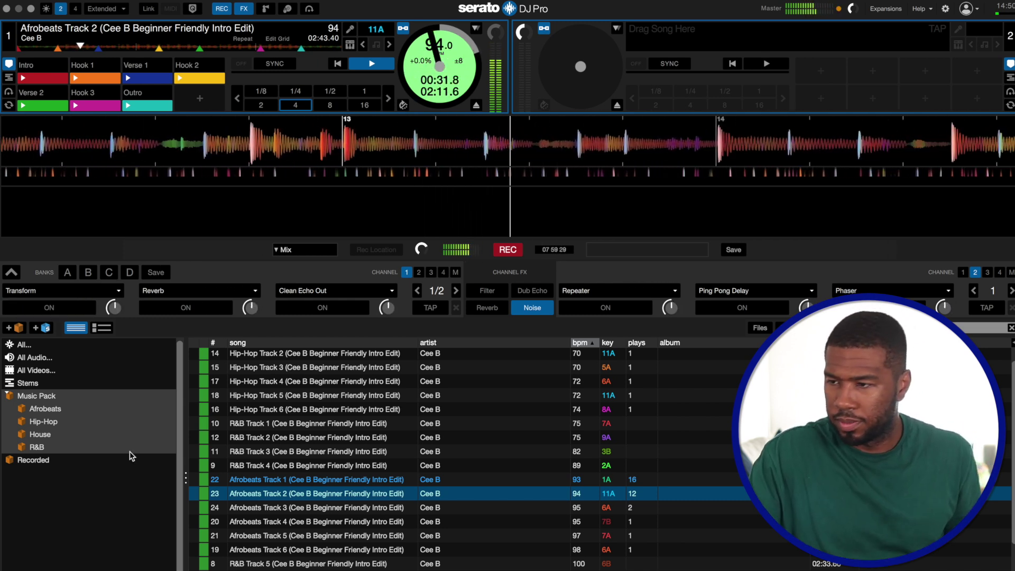
key(ctrl+1)
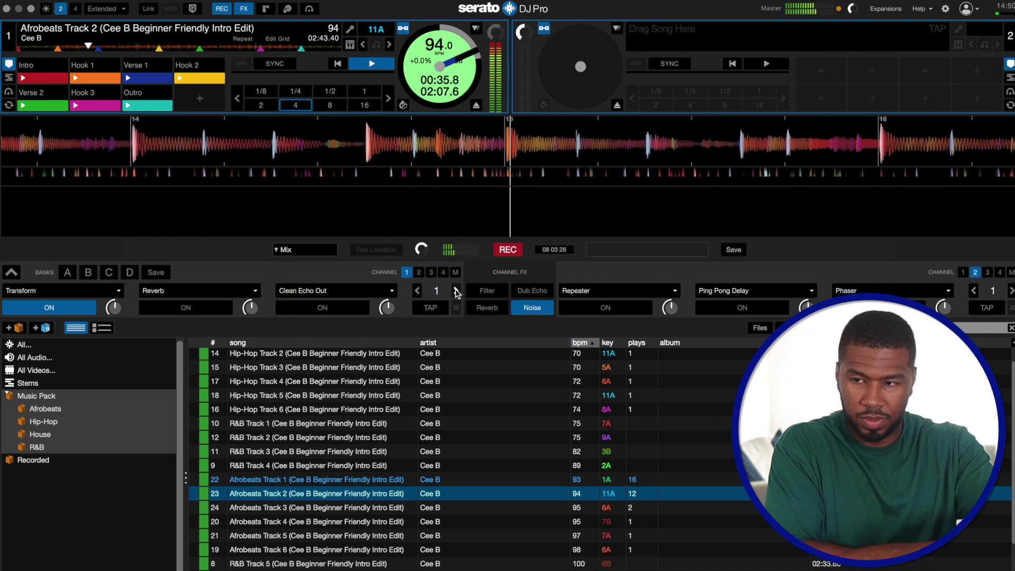
Step: Try Tremolo, then Brake Echo, in the first FX slot
key(space)
click(49, 307)
click(64, 290)
click(64, 552)
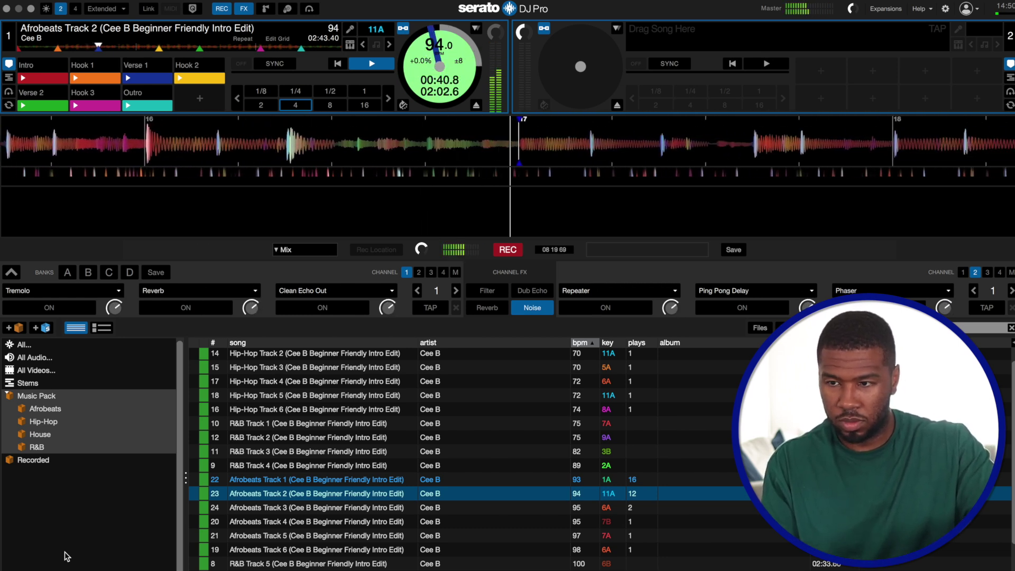
key(ctrl+1)
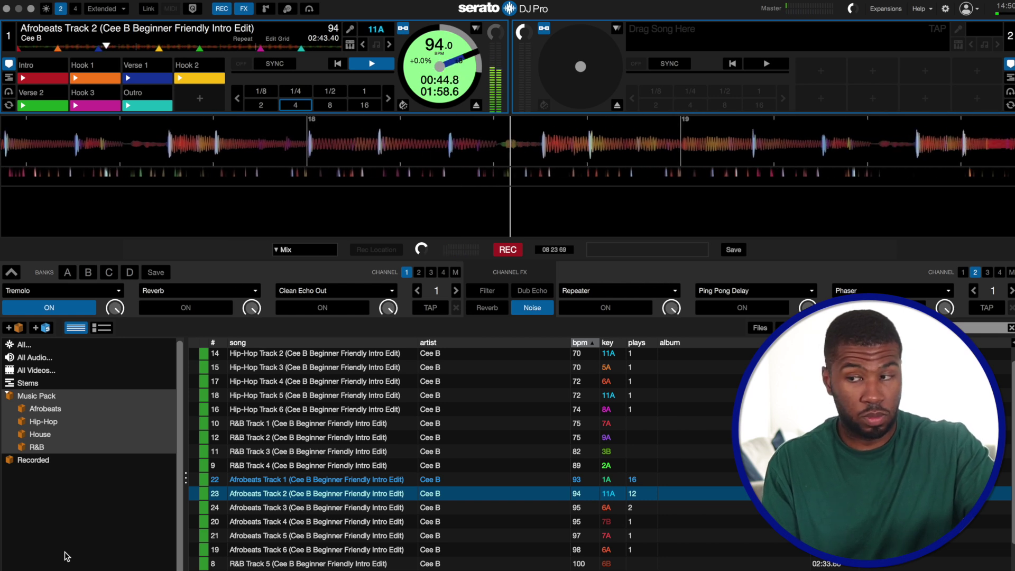
key(ctrl+1)
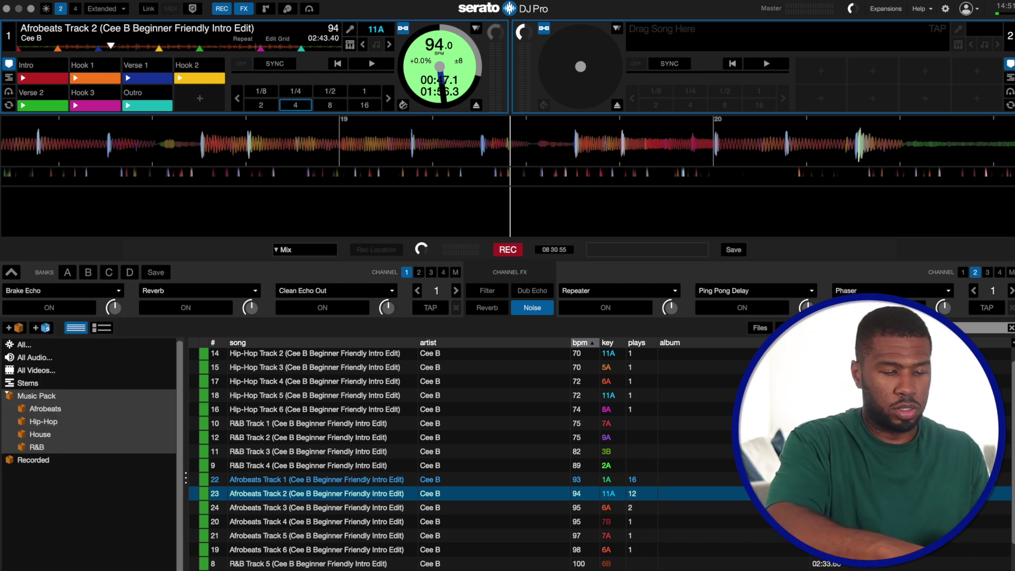
key(ctrl+1)
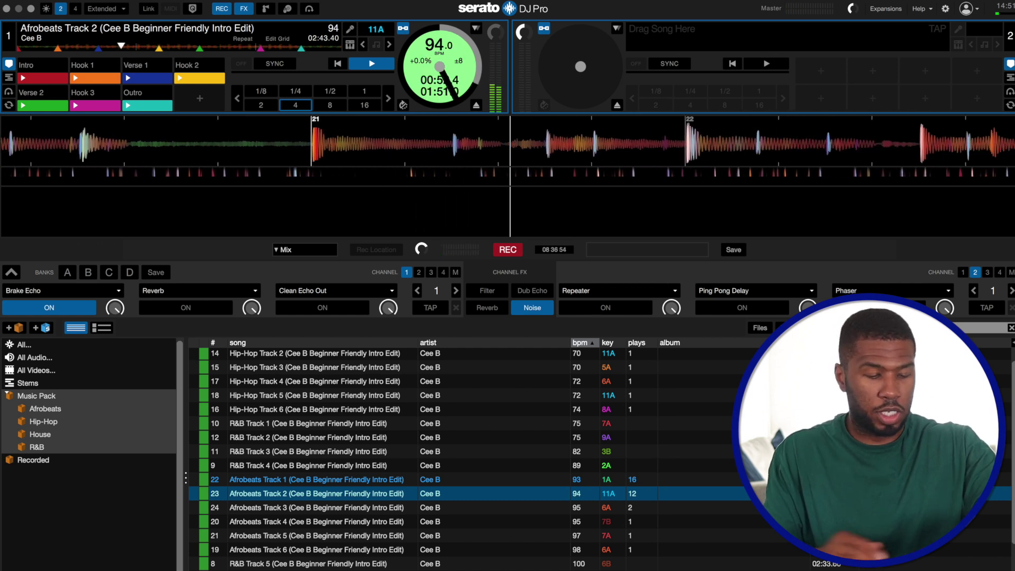
key(ctrl+1)
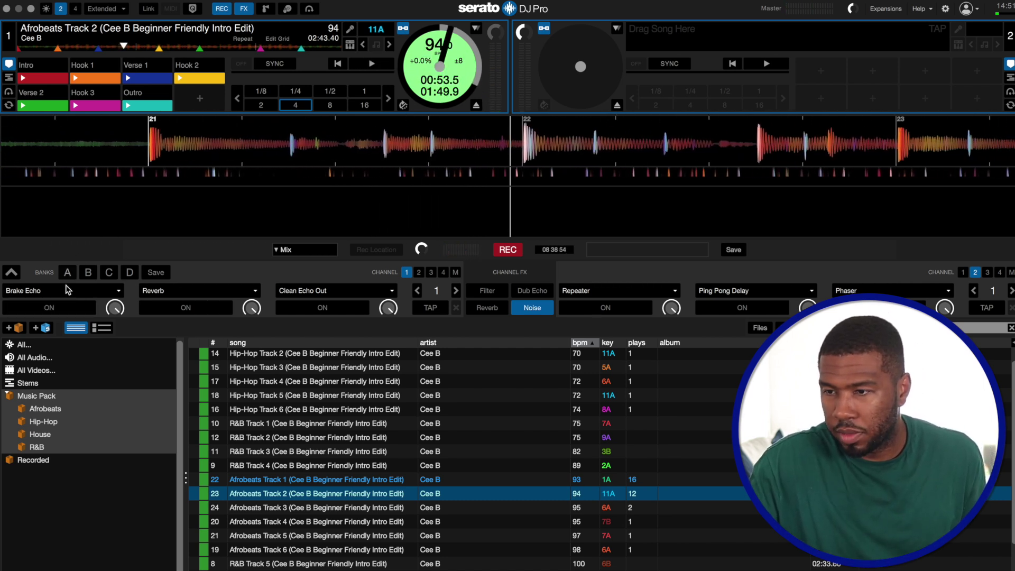
Step: Load Braker into the first slot, try it while playing, then stop the track
click(67, 290)
scroll(64, 534, down, 3)
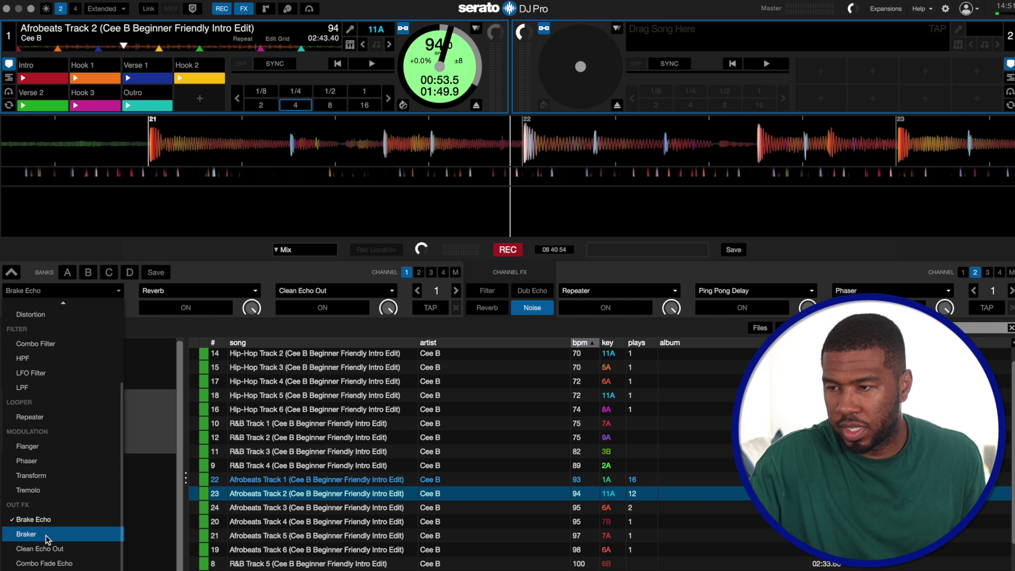
click(47, 538)
key(space)
key(ctrl+1)
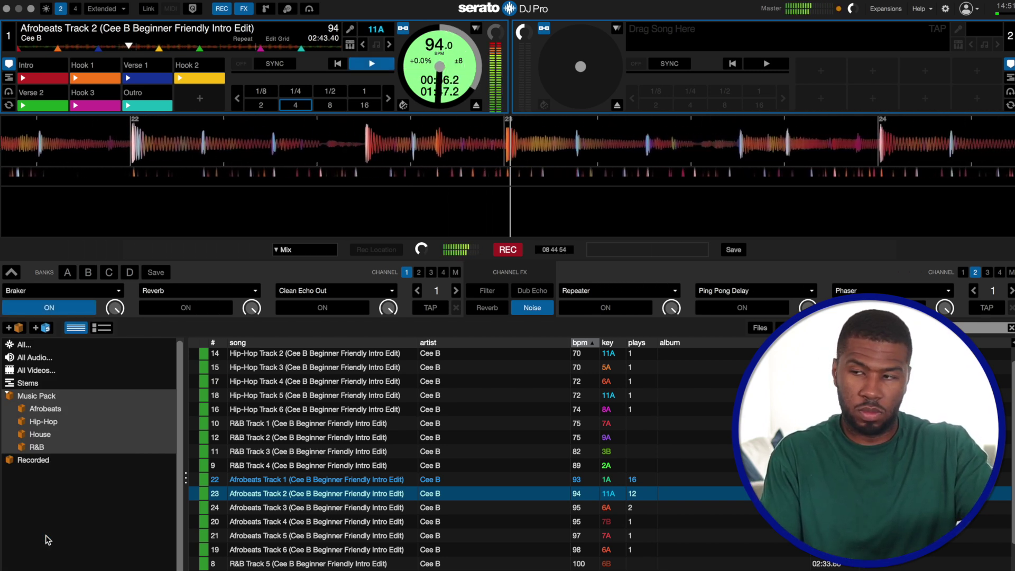
key(ctrl+1)
key(space)
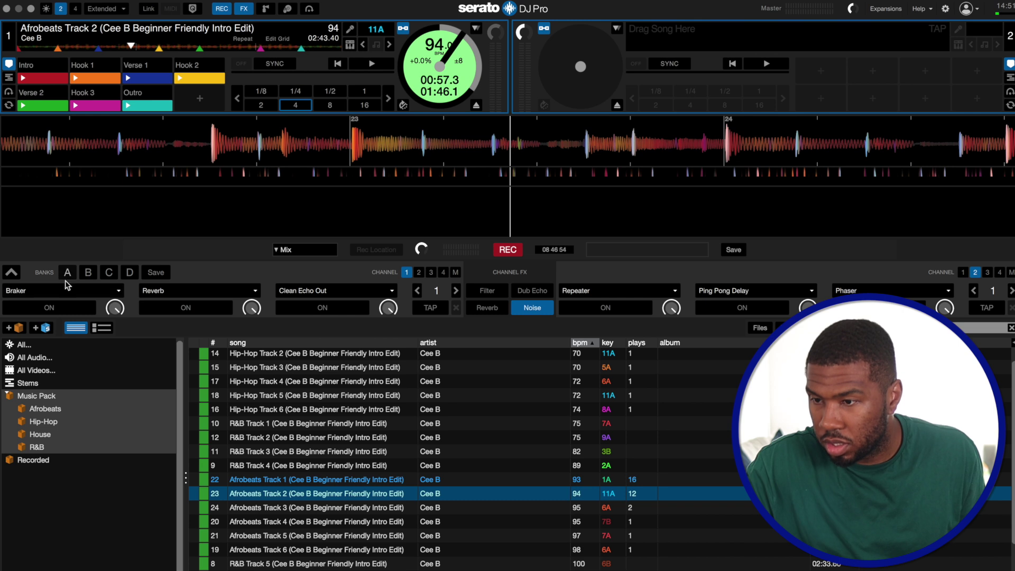
Step: Load Clean Echo Out, then Combo Fade Echo, toggling Combo Fade Echo on and off during playback
click(63, 290)
scroll(78, 459, down, 1)
click(51, 537)
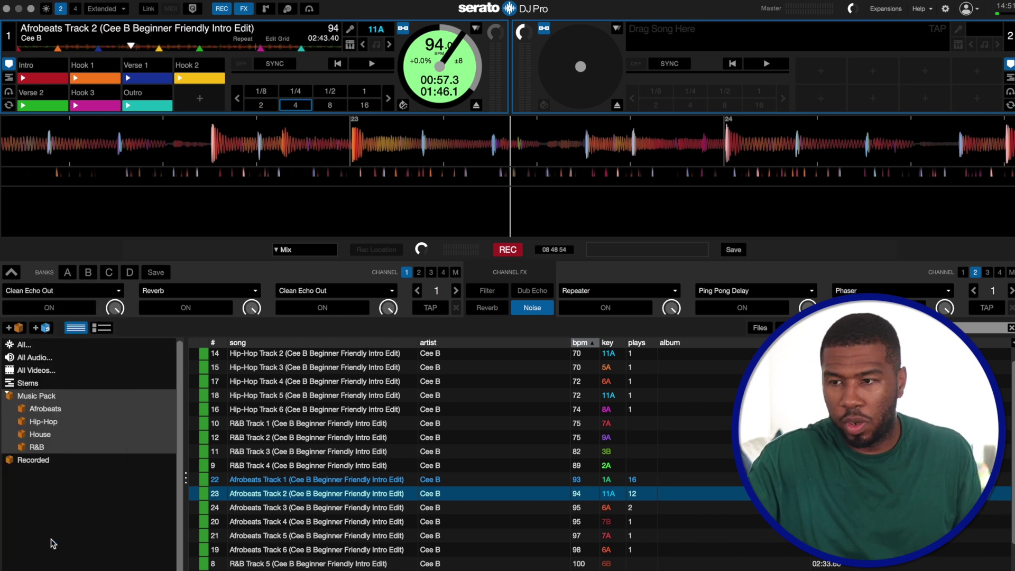
click(106, 290)
scroll(90, 543, down, 1)
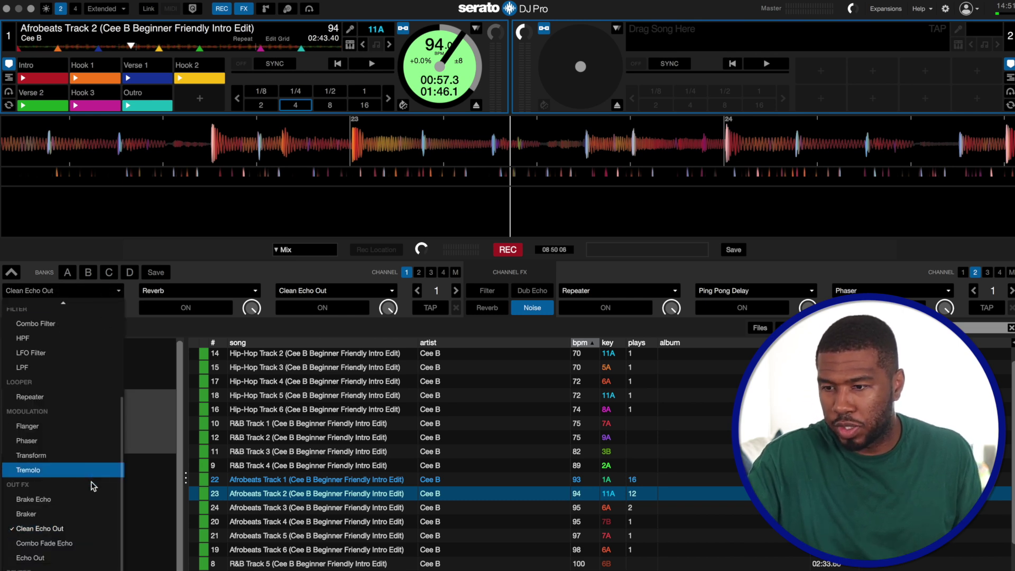
click(68, 542)
key(space)
key(ctrl+1)
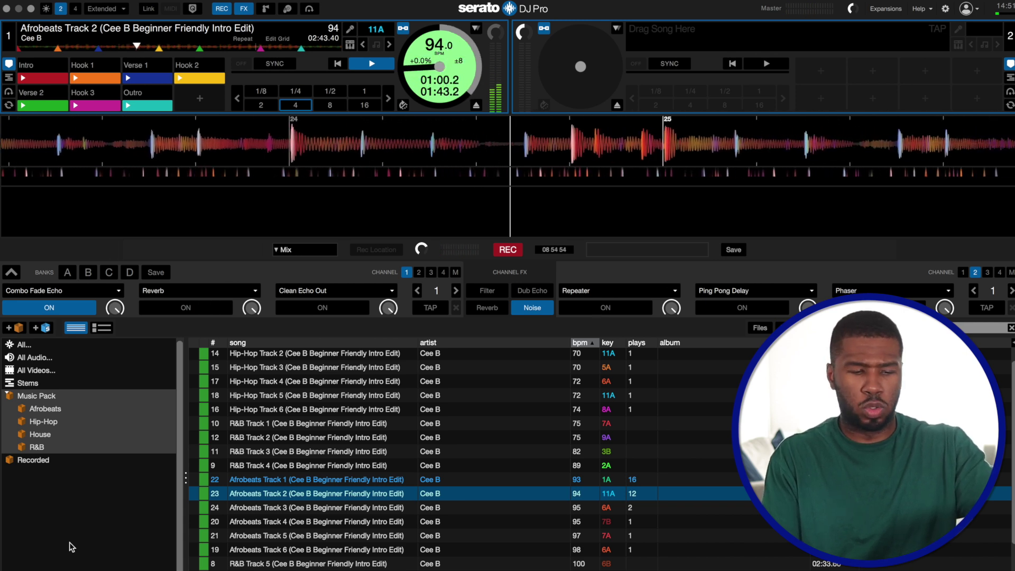
key(ctrl+1)
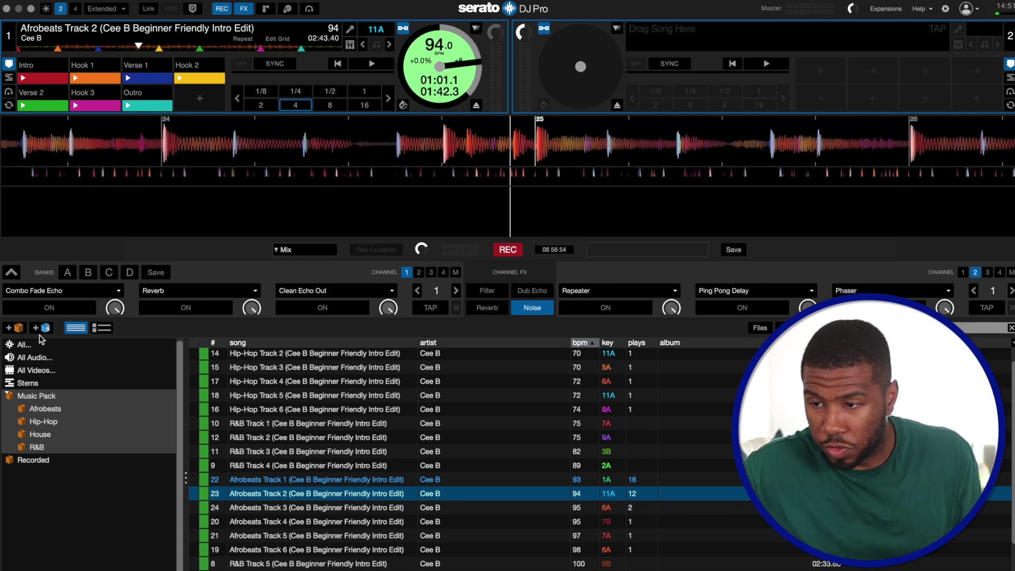
Step: Try Echo Out, then Epic Reverb, in the first FX slot with the track playing
click(83, 289)
click(59, 556)
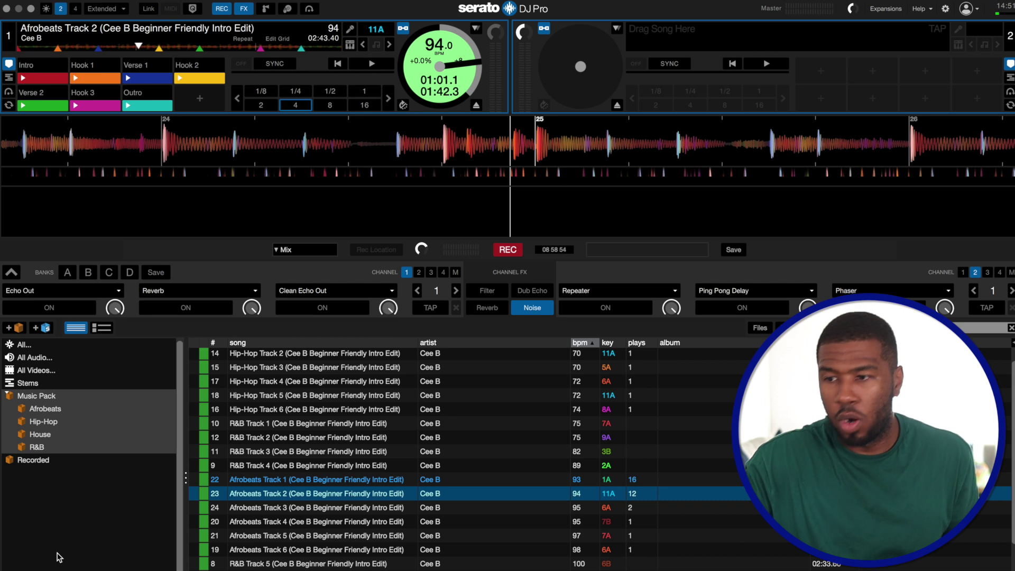
key(space)
key(ctrl+1)
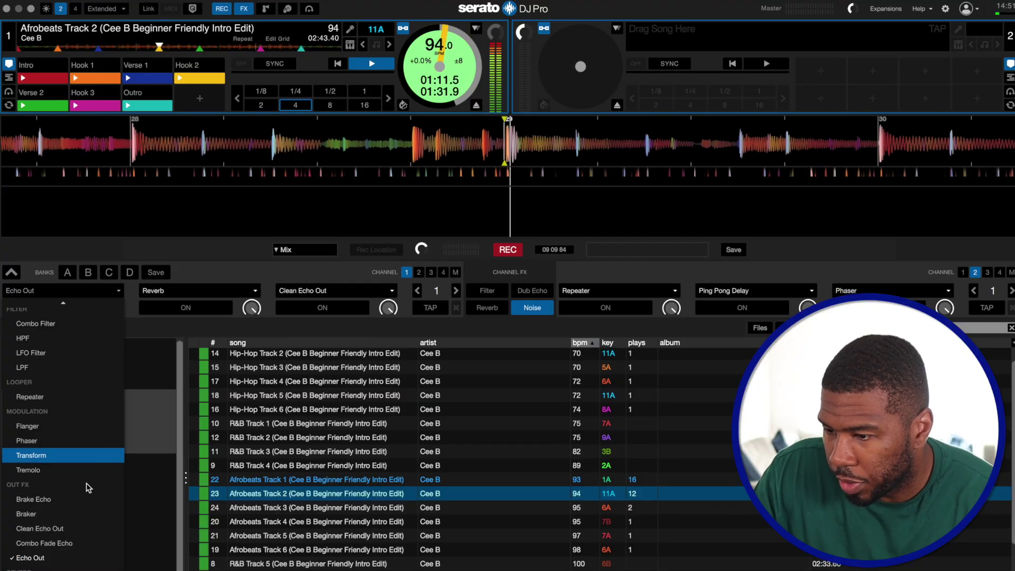
click(72, 529)
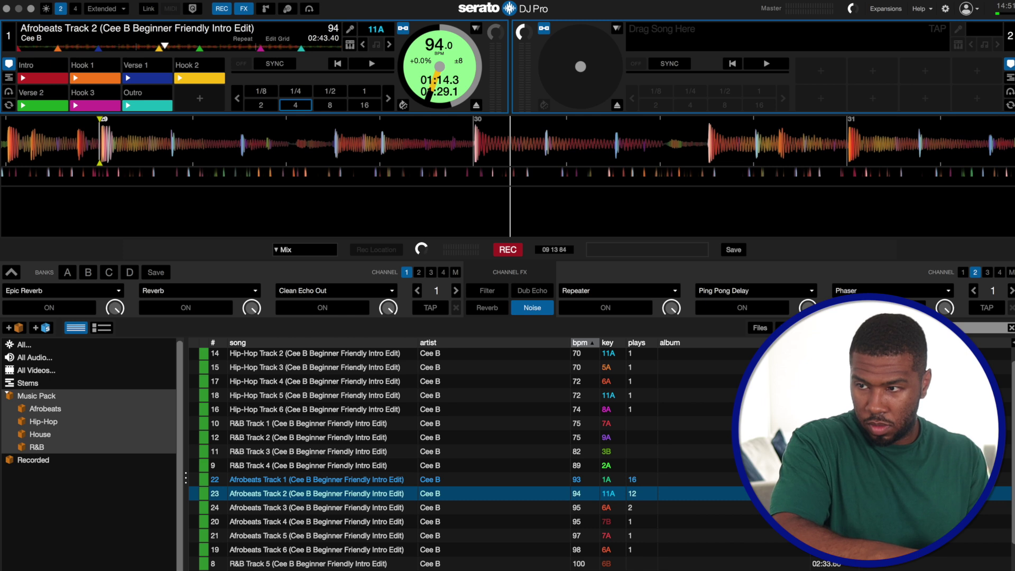
key(ctrl+1)
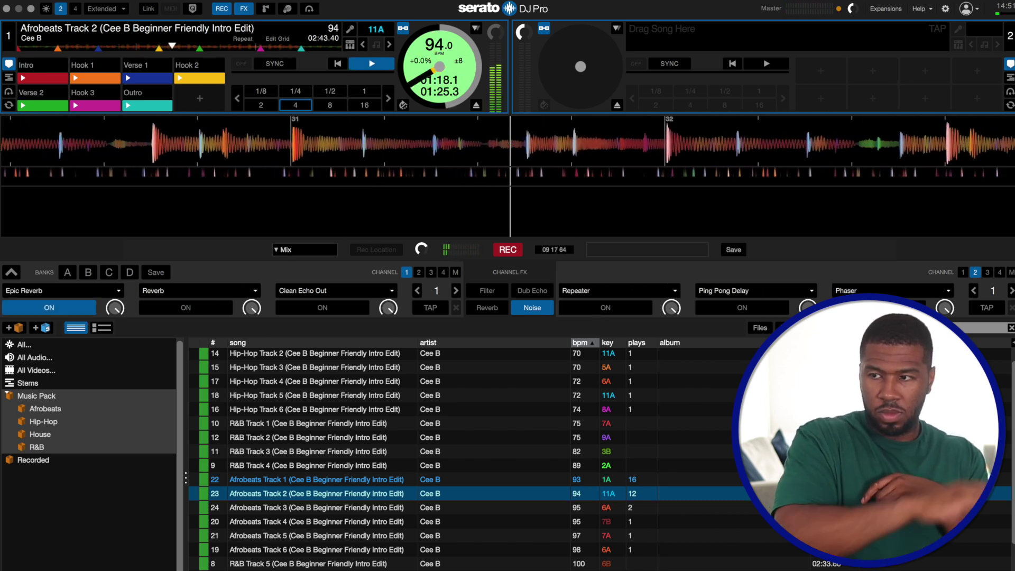
key(ctrl+1)
Step: Try Epic Reverb Drop, then load Reverb and collapse the effects panel into one row
click(63, 290)
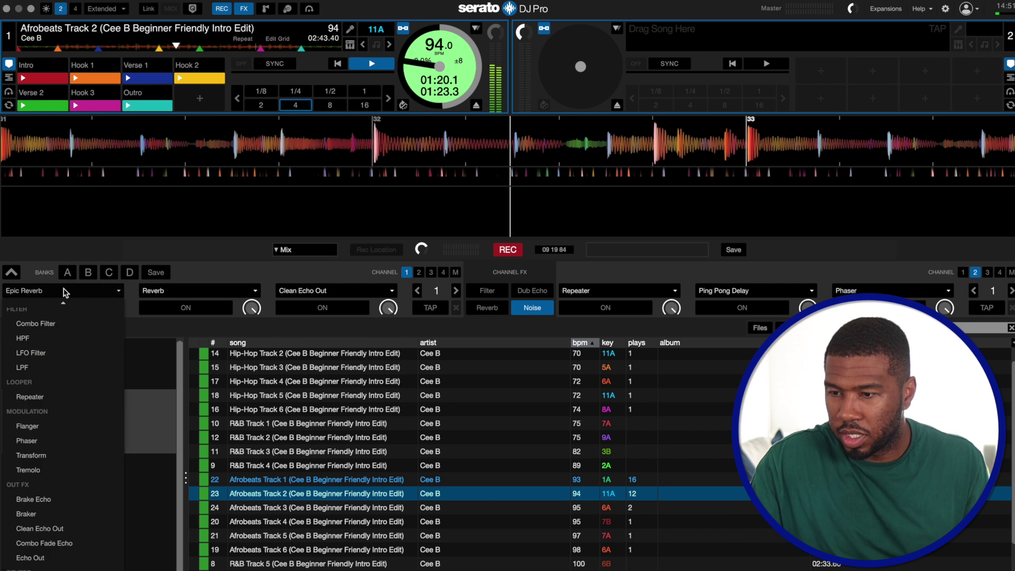
key(Down)
key(Return)
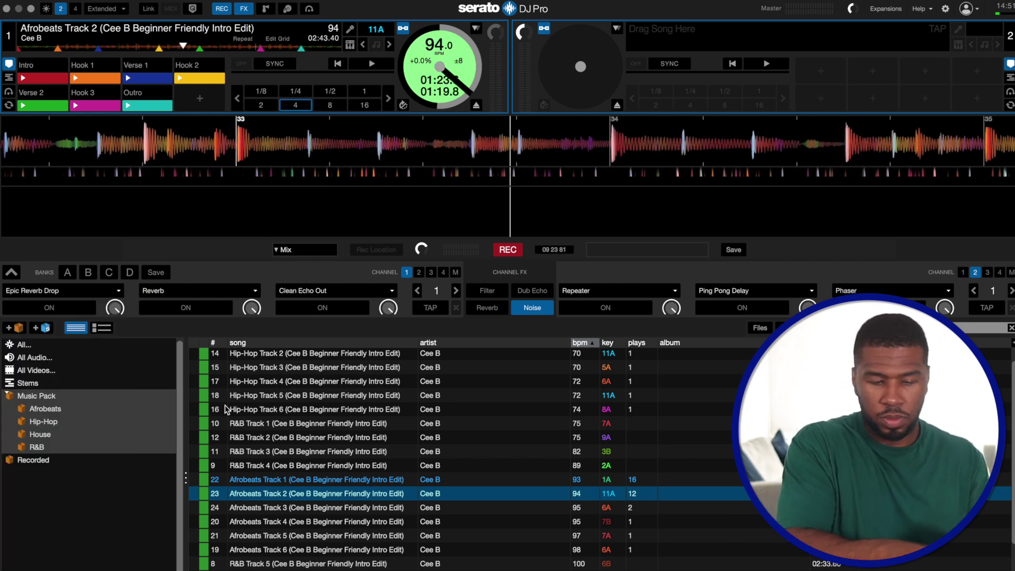
key(ctrl+1)
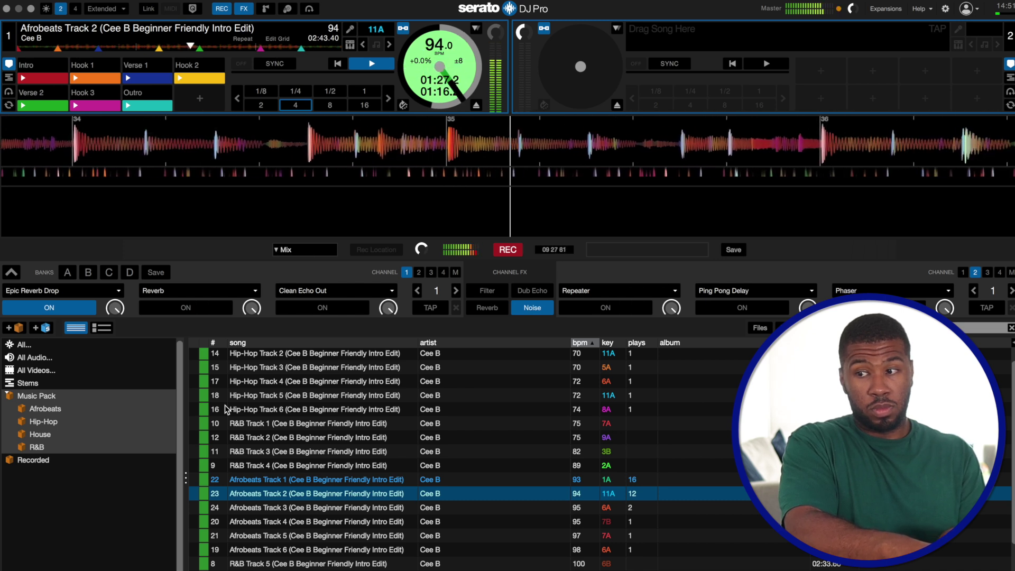
key(ctrl+1)
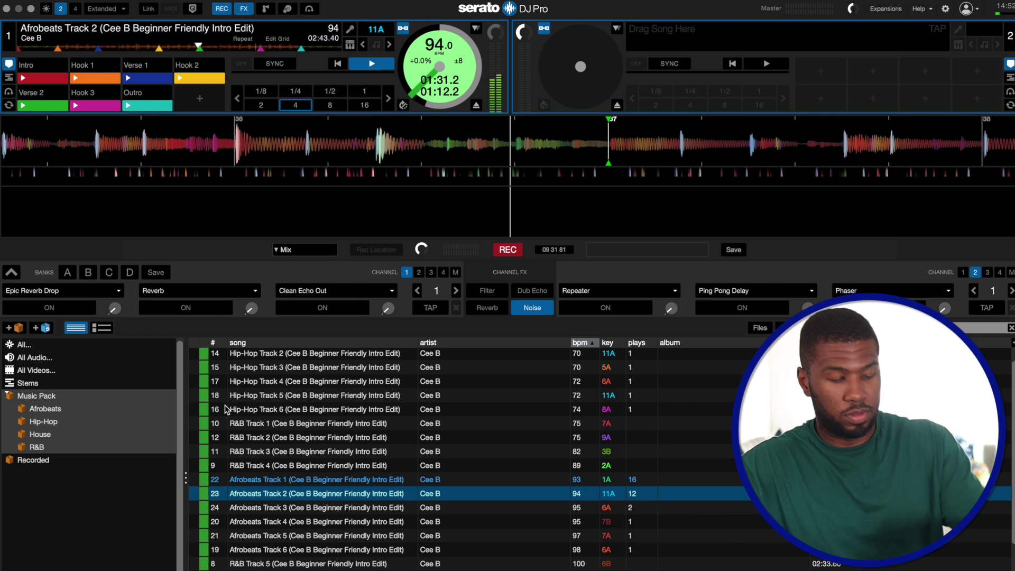
click(84, 290)
click(79, 537)
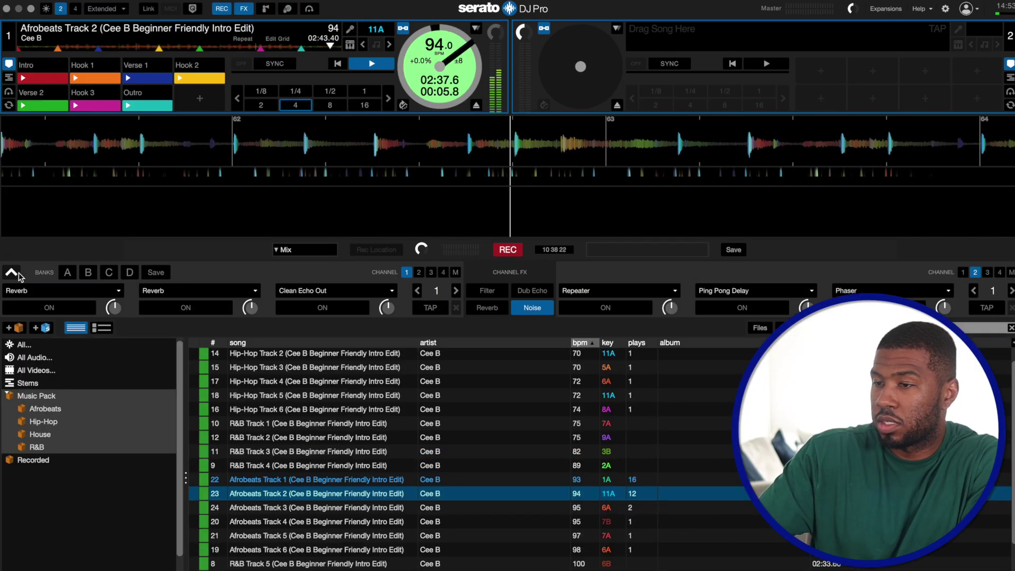
click(18, 275)
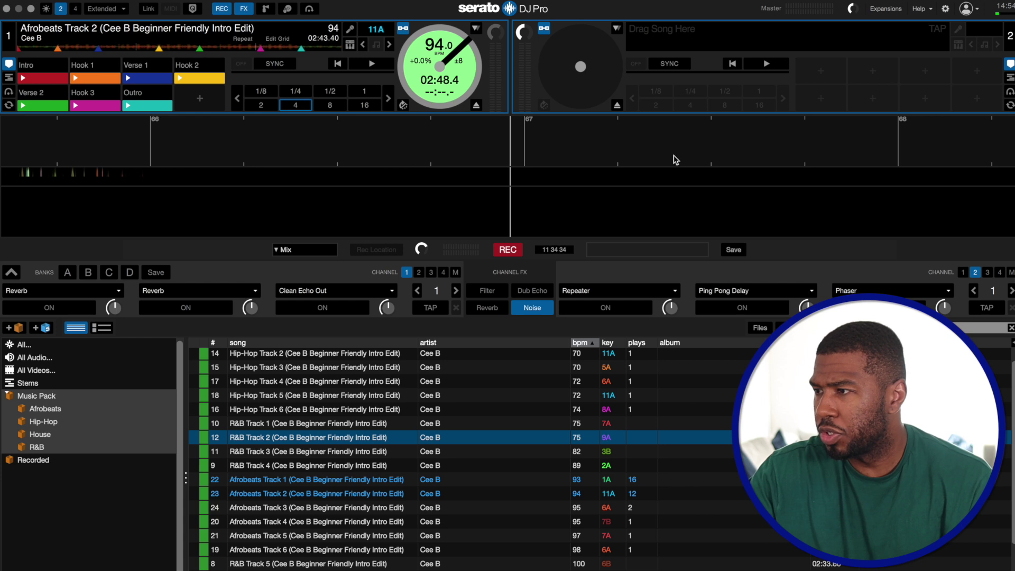
Step: Open the FX preferences showing the Available and Favorite FX lists
click(945, 10)
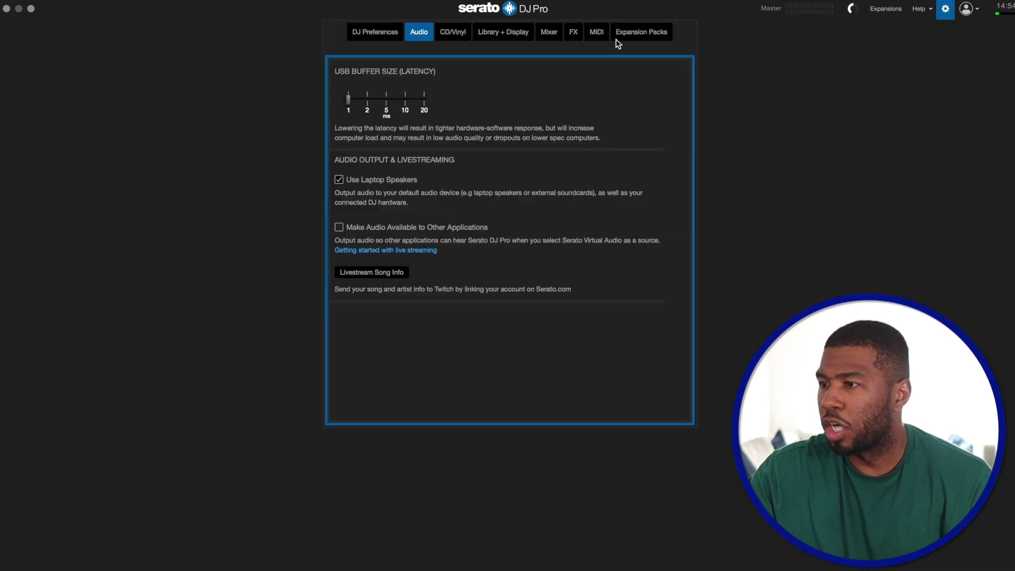
click(573, 31)
scroll(404, 231, down, 3)
scroll(404, 231, up, 3)
click(370, 127)
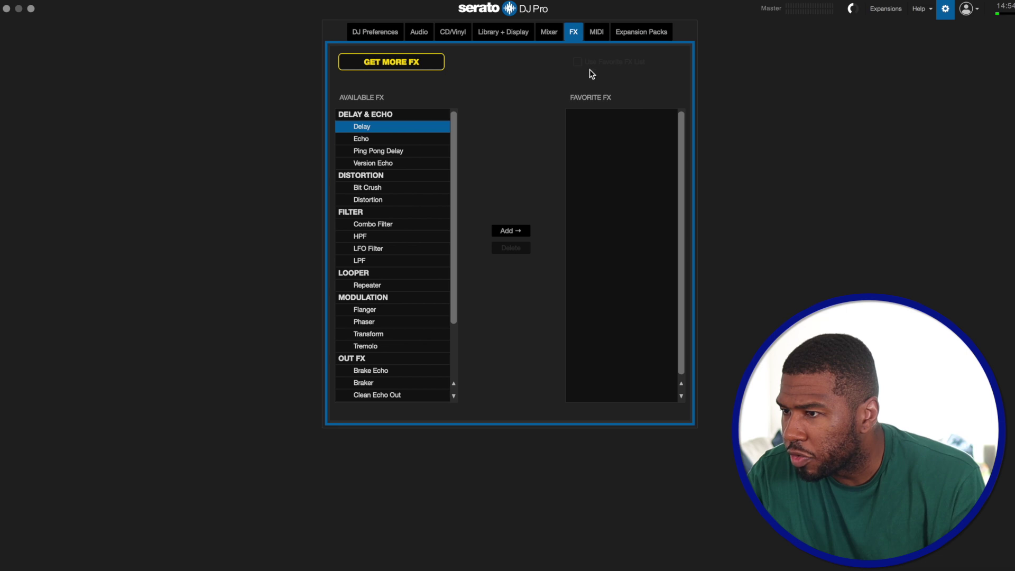
scroll(401, 249, down, 3)
scroll(407, 265, up, 3)
Step: Add Echo and Flanger to the Favorite FX list, then select Phaser and Epic Reverb
click(373, 139)
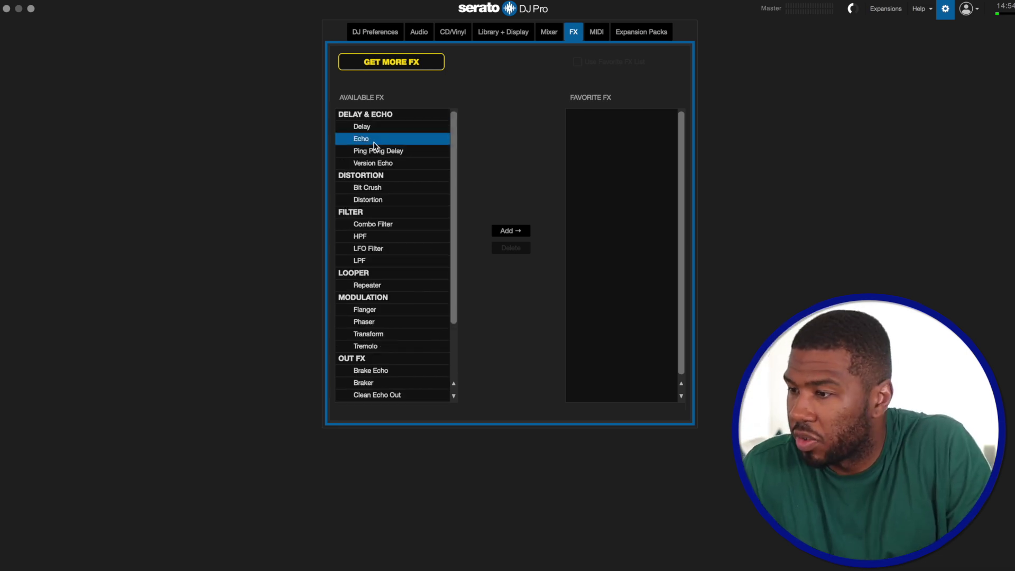
click(516, 231)
scroll(385, 244, down, 2)
scroll(386, 244, down, 2)
click(385, 238)
click(521, 231)
click(415, 249)
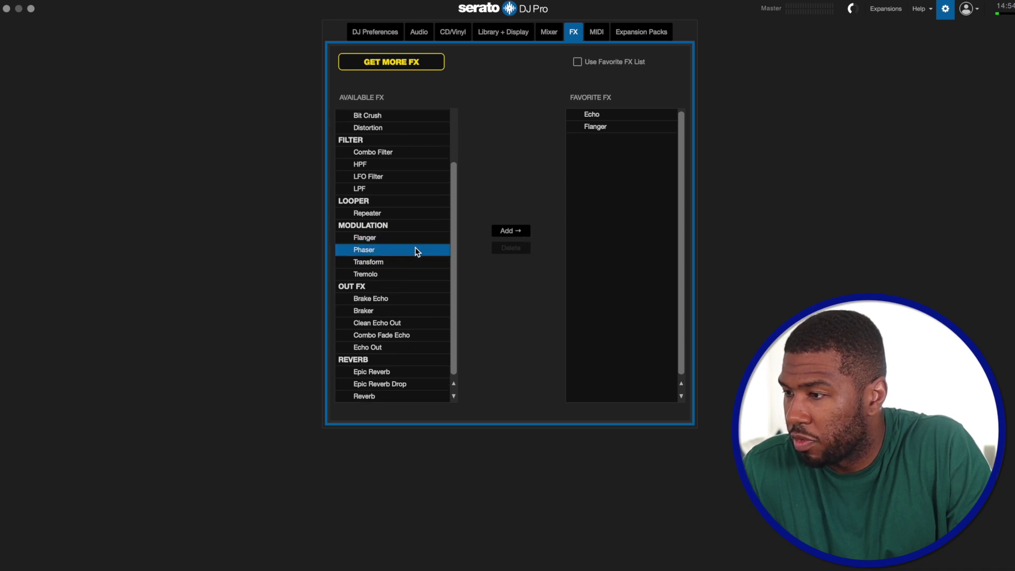
click(385, 371)
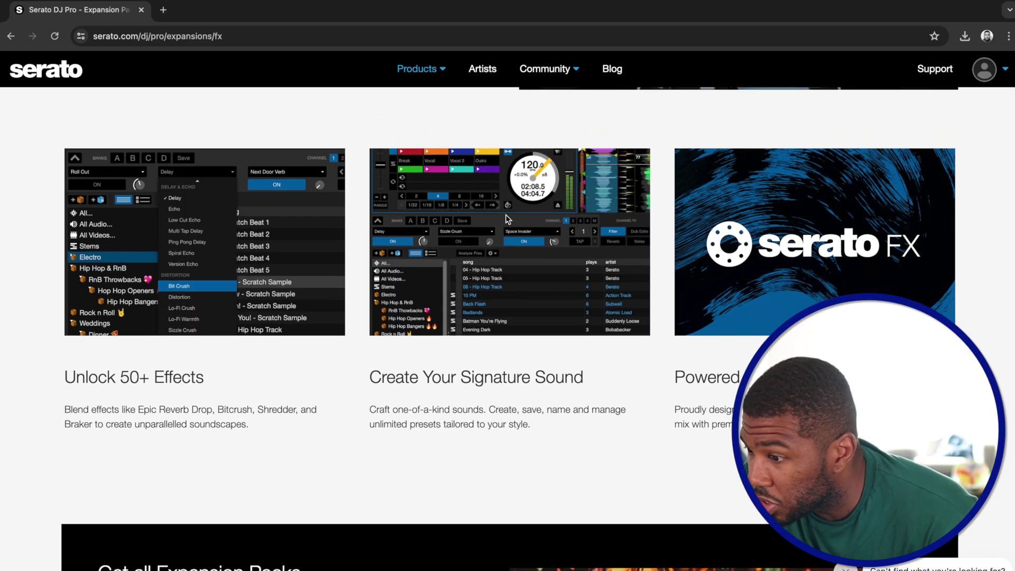
Step: Scroll down the serato.com FX expansion page, then switch back to the Serato DJ Pro window
scroll(471, 419, down, 5)
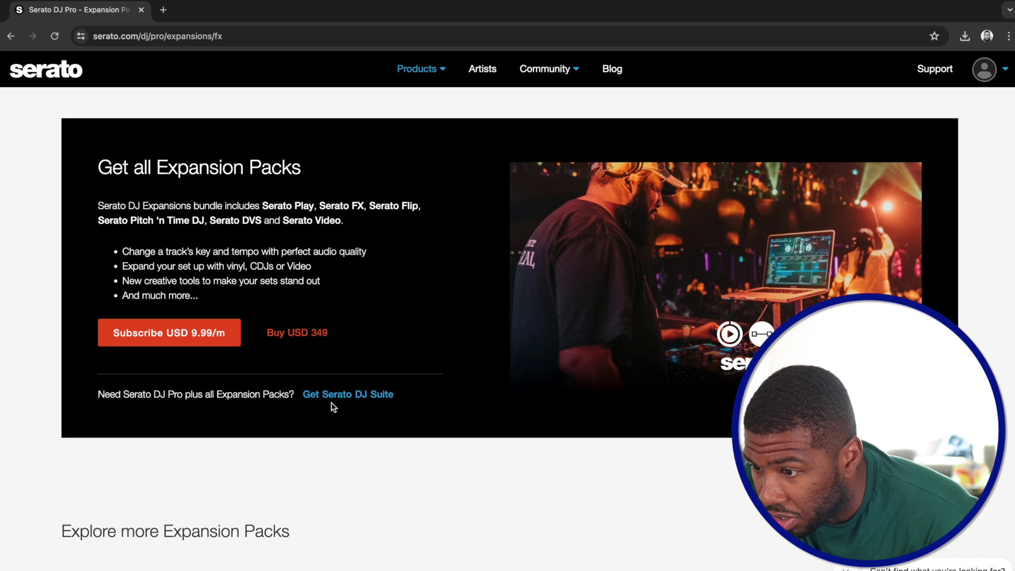
key(ctrl+Up)
click(482, 315)
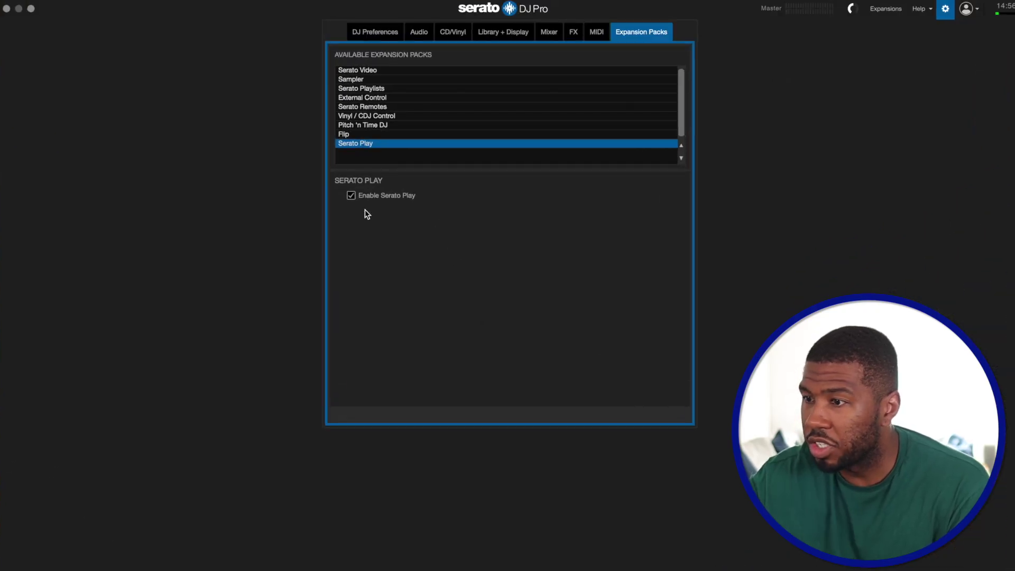
Step: View the Flip expansion pack settings, then the Serato Video pack settings
click(364, 134)
click(366, 67)
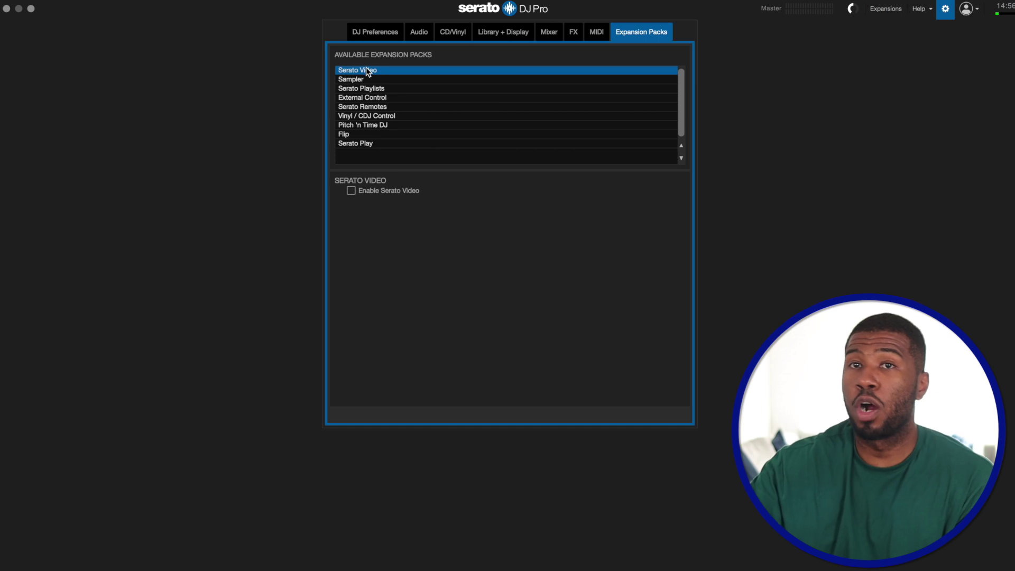